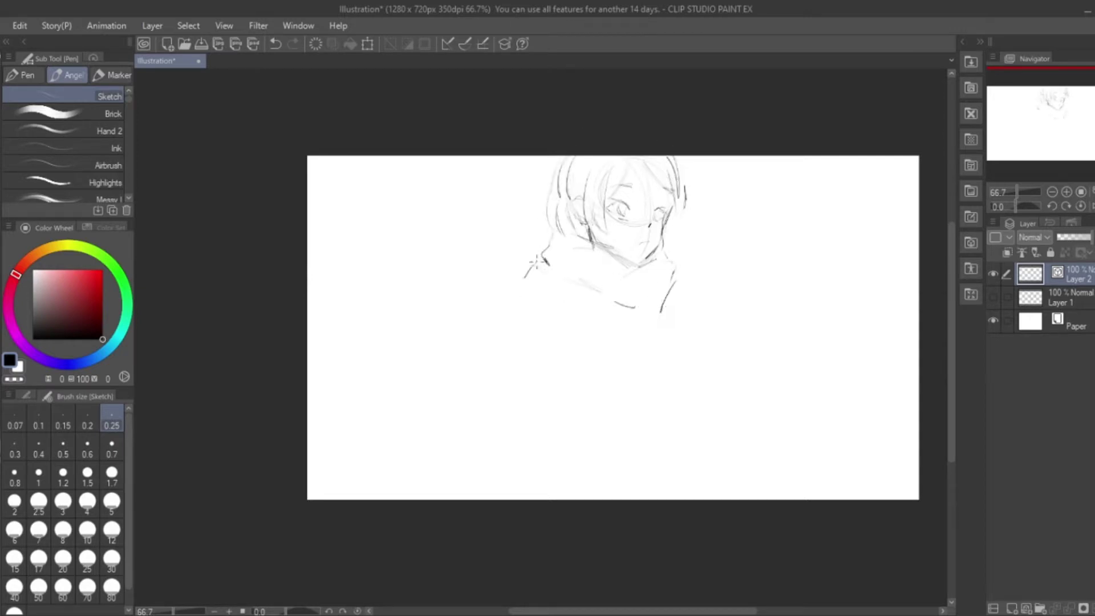
Step: Sketch the scarf's lower folds, the bent arm and the coat body below the head
left_click_drag(532, 285, 626, 310)
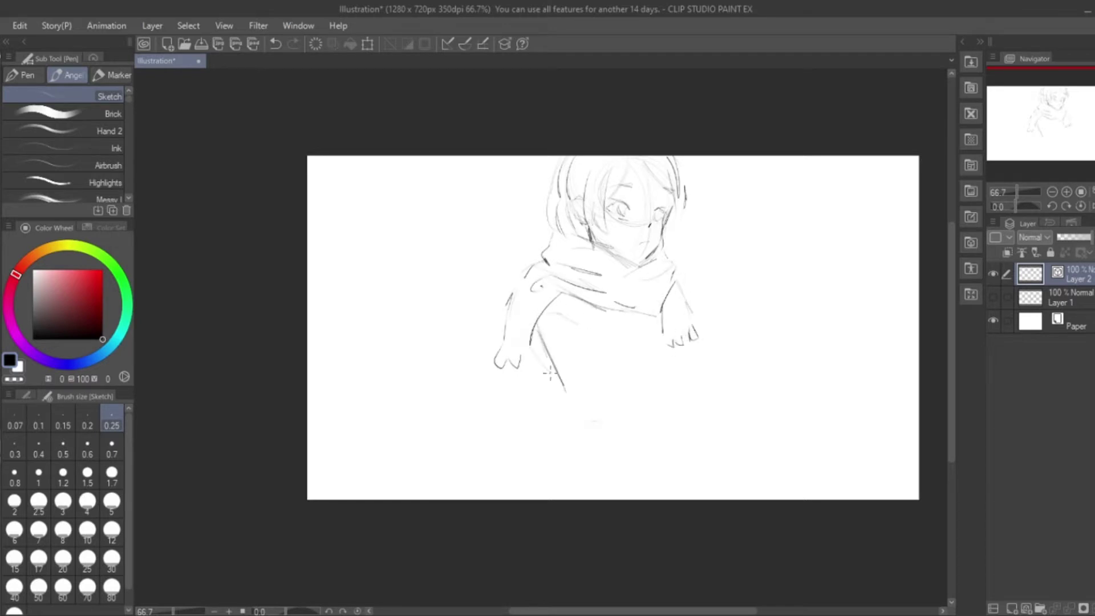
left_click_drag(639, 390, 680, 398)
left_click_drag(558, 437, 696, 432)
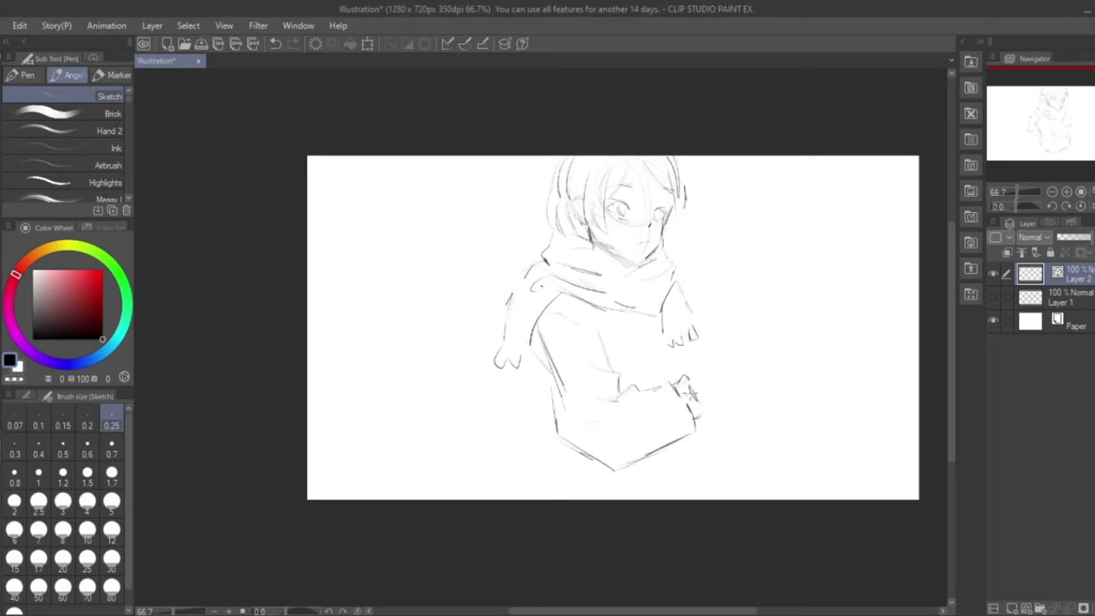
left_click_drag(637, 331, 656, 500)
Step: Sketch the hair along the side of the face and the lines down the coat front
left_click_drag(672, 158, 693, 234)
left_click_drag(688, 199, 661, 253)
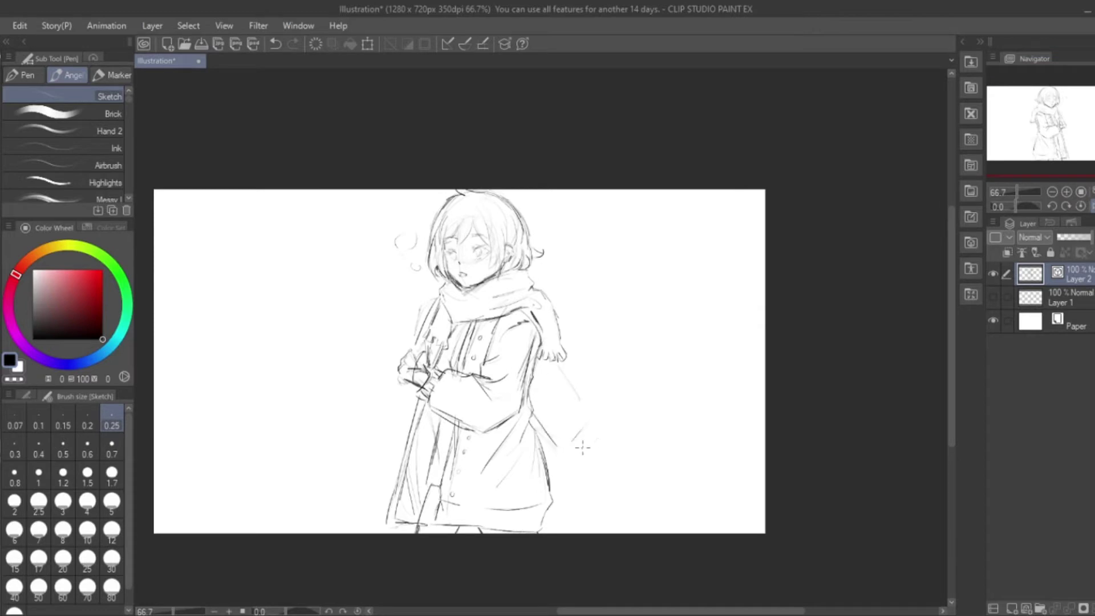
left_click_drag(461, 325, 449, 374)
left_click_drag(435, 405, 406, 515)
Step: Ink the ear's outline, its inner details and the start of the jaw line on Layer 3
scroll(406, 507, "up", 3)
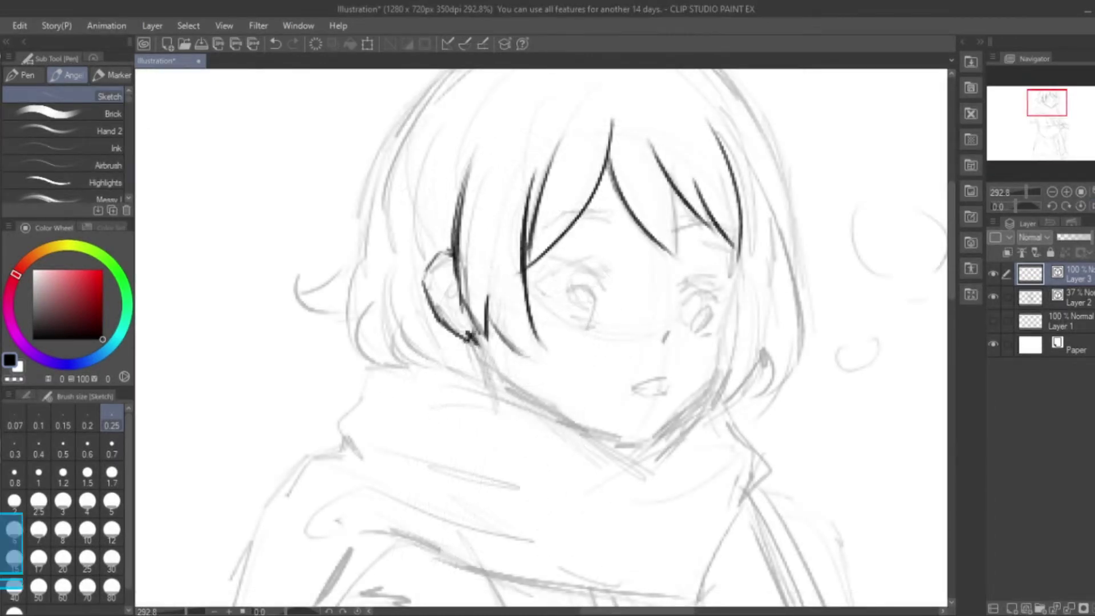
left_click_drag(455, 329, 475, 342)
left_click_drag(439, 279, 456, 274)
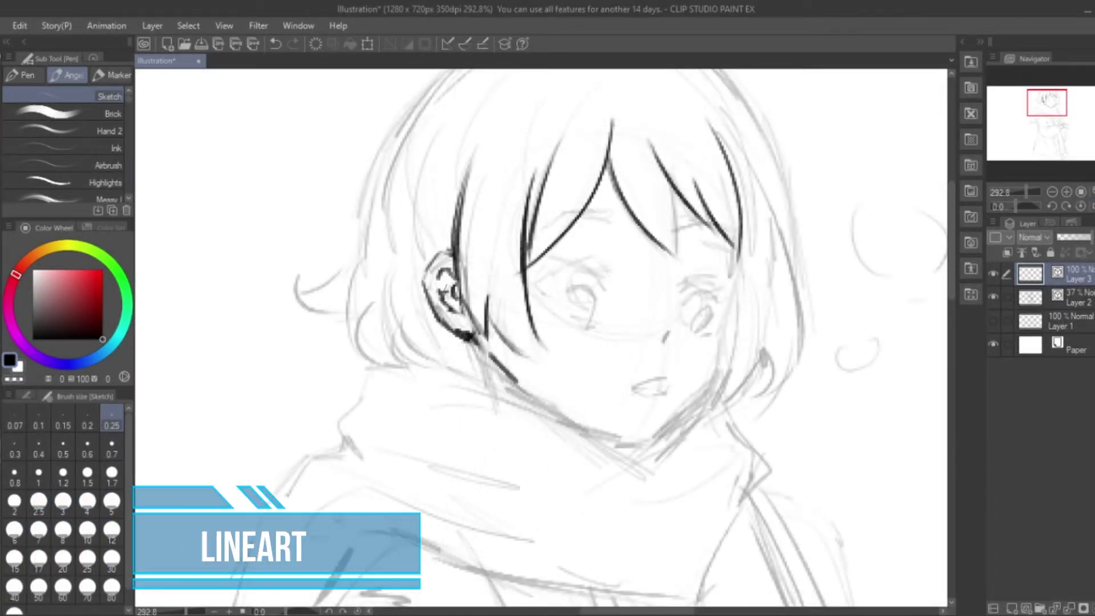
left_click_drag(477, 332, 504, 373)
Step: Ink the hair outline behind the ear, its lower tips and the scarf's back edge, reducing the brush size to 0.2
mouse_move(444, 72)
left_mouse_down()
mouse_move(383, 160)
mouse_move(341, 359)
left_mouse_up()
left_click_drag(365, 372, 442, 367)
left_click_drag(359, 373, 339, 439)
left_click_drag(479, 142, 448, 256)
key("bracketleft")
left_click_drag(385, 152, 369, 222)
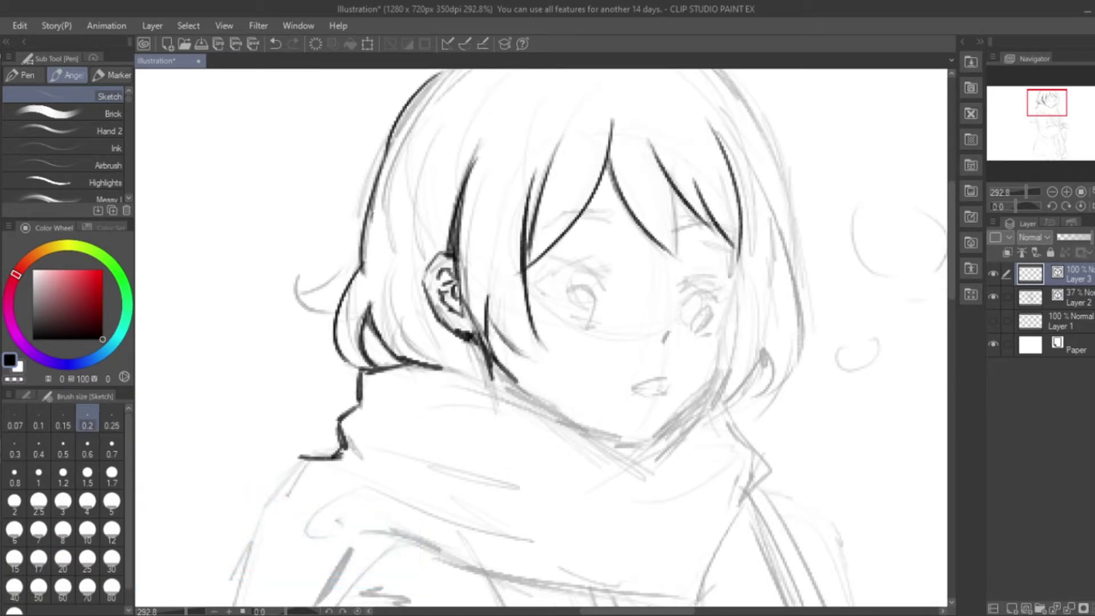
Step: Ink the crown of the head, the hair on the far side of the face and the far cheek
left_click_drag(952, 224, 953, 185)
mouse_move(449, 149)
left_mouse_down()
mouse_move(536, 107)
mouse_move(687, 97)
left_mouse_up()
mouse_move(667, 112)
left_mouse_down()
mouse_move(721, 148)
mouse_move(793, 288)
mouse_move(778, 473)
left_mouse_up()
key("ctrl+z")
left_click_drag(809, 425, 752, 500)
left_click_drag(767, 442, 725, 493)
left_click_drag(739, 326, 691, 497)
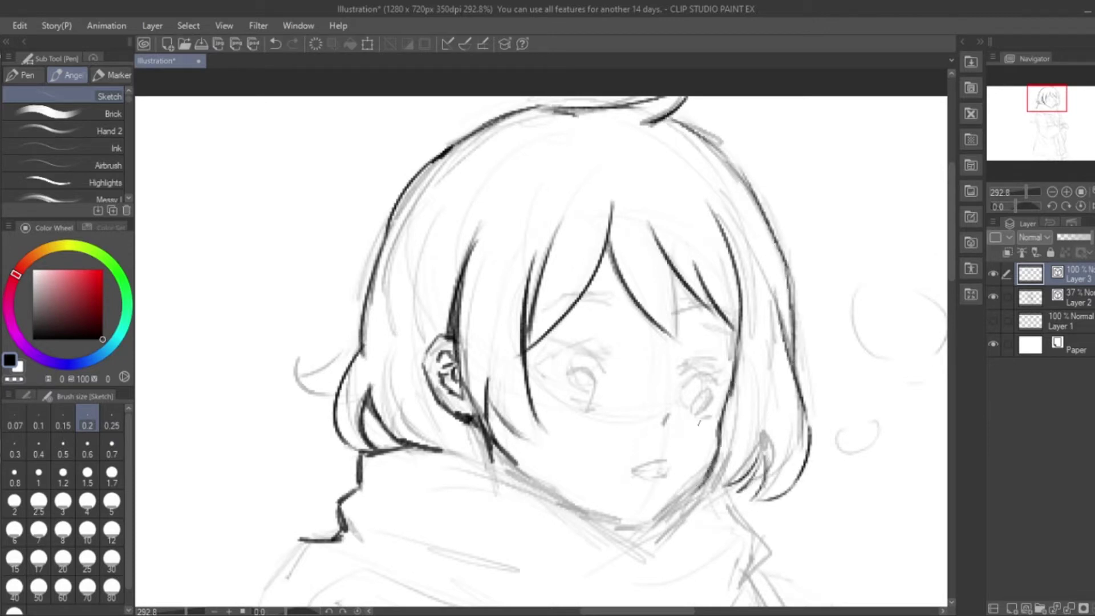
Step: Ink the eyebrows and small facial details, plus the strands beside the ear
scroll(542, 342, "down", 1)
left_click_drag(950, 168, 949, 201)
mouse_move(439, 320)
left_mouse_down()
mouse_move(436, 336)
mouse_move(464, 358)
left_mouse_up()
left_click_drag(486, 331, 478, 353)
left_click_drag(489, 234, 542, 218)
left_click_drag(620, 227, 661, 252)
mouse_move(536, 276)
left_mouse_down()
mouse_move(545, 297)
mouse_move(540, 284)
mouse_move(517, 326)
left_mouse_up()
left_click_drag(533, 296, 541, 312)
left_click_drag(513, 308, 536, 329)
Step: Ink the scarf wrapped around the neck, including its upper edge, folds, lower edge and shoulder line
mouse_move(399, 371)
left_mouse_down()
mouse_move(554, 429)
mouse_move(672, 412)
left_mouse_up()
left_click_drag(650, 408, 689, 470)
left_click_drag(350, 445, 493, 475)
left_click_drag(675, 494, 610, 576)
left_click_drag(263, 448, 219, 516)
Step: Ink the scarf end hanging over the chest, including its sides and fringe
scroll(542, 337, "down", 5)
scroll(536, 240, "up", 6)
mouse_move(558, 163)
left_mouse_down()
mouse_move(516, 209)
mouse_move(533, 263)
left_mouse_up()
left_click_drag(561, 305, 610, 490)
left_click_drag(476, 434, 504, 570)
mouse_move(504, 570)
left_mouse_down()
mouse_move(576, 556)
mouse_move(610, 513)
left_mouse_up()
left_click_drag(605, 496, 641, 527)
left_click_drag(603, 468, 643, 530)
left_click_drag(597, 505, 614, 530)
Step: Ink the coat's front opening with its armhole line, sleeve fold and placket lines
scroll(541, 336, "down", 4)
scroll(542, 336, "up", 3)
left_click_drag(334, 308, 428, 533)
left_click_drag(361, 456, 411, 483)
scroll(542, 337, "down", 2)
left_click_drag(462, 348, 499, 459)
left_click_drag(433, 336, 499, 525)
scroll(540, 425, "down", 3)
scroll(540, 425, "up", 3)
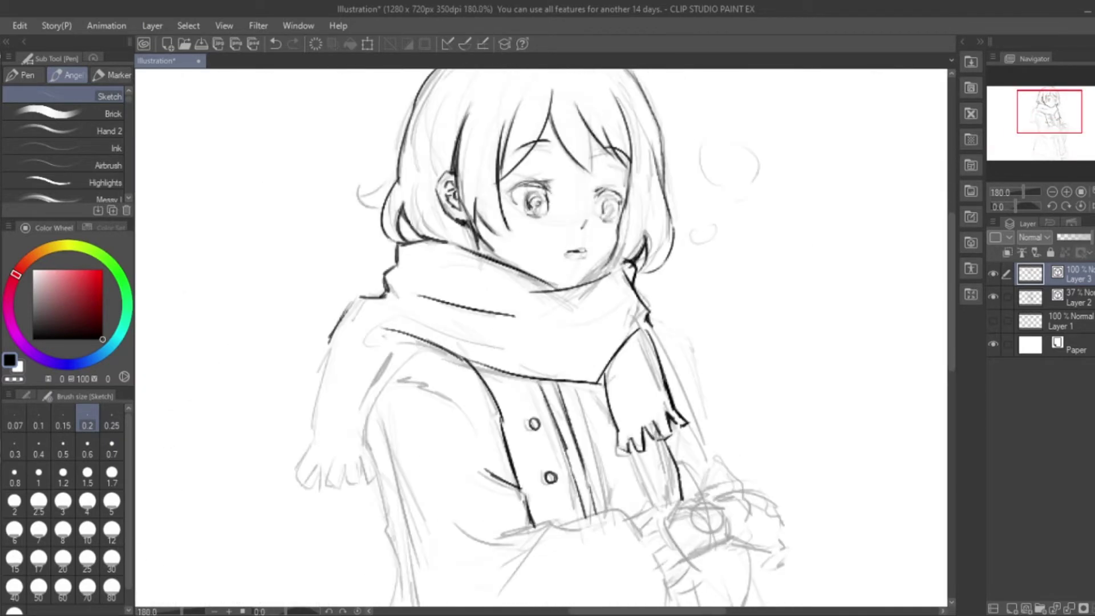
Step: Clean up and rework the upper lash line of the near eye
key("e")
mouse_move(513, 197)
left_mouse_down()
mouse_move(562, 188)
mouse_move(558, 197)
left_mouse_up()
key("p")
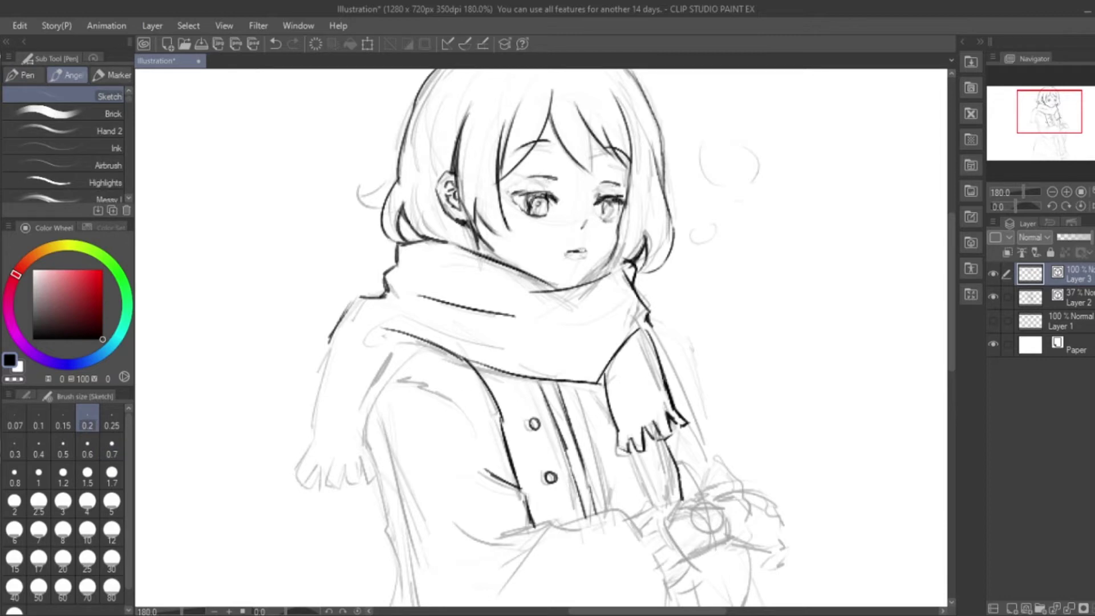
Step: Erase rough sketch lines around the face on Layer 2 with the Hard eraser
scroll(573, 179, "up", 2)
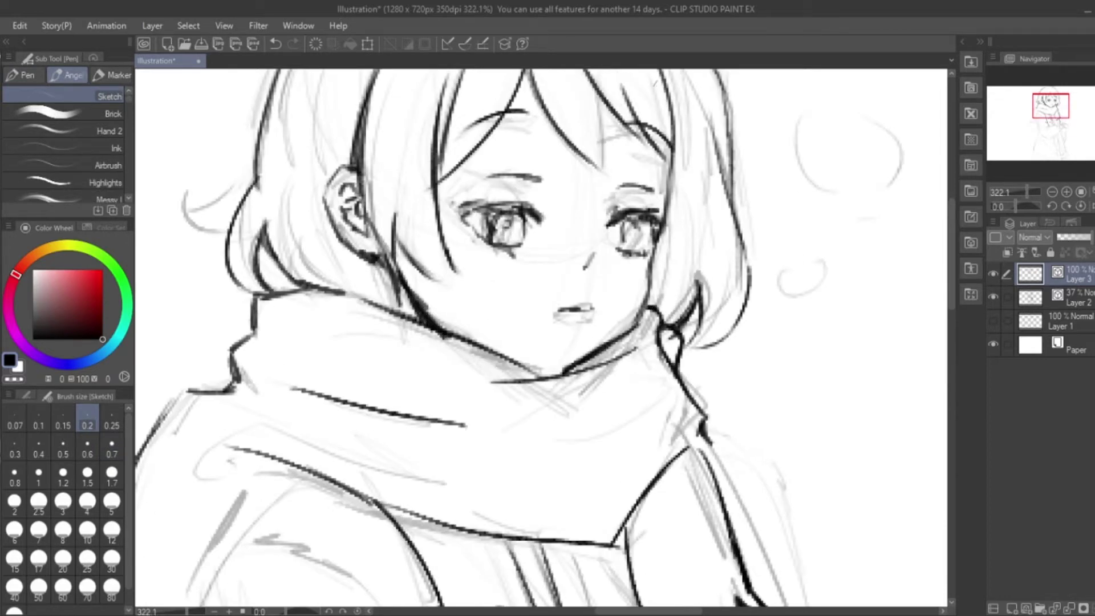
left_click(1072, 297)
key("e")
key("ctrl+alt+0")
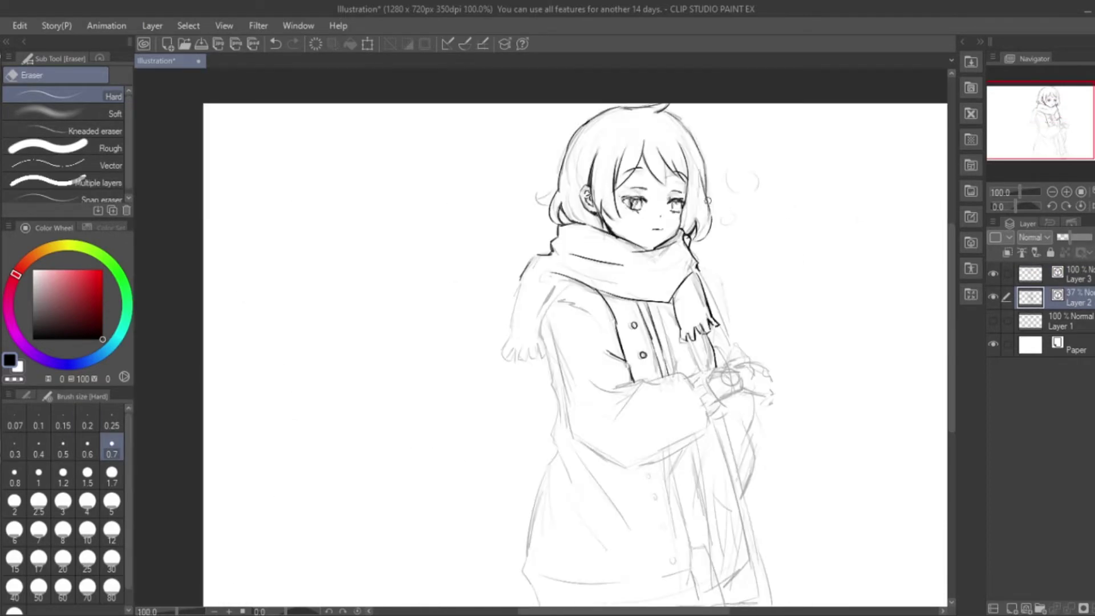
left_click_drag(777, 305, 771, 310)
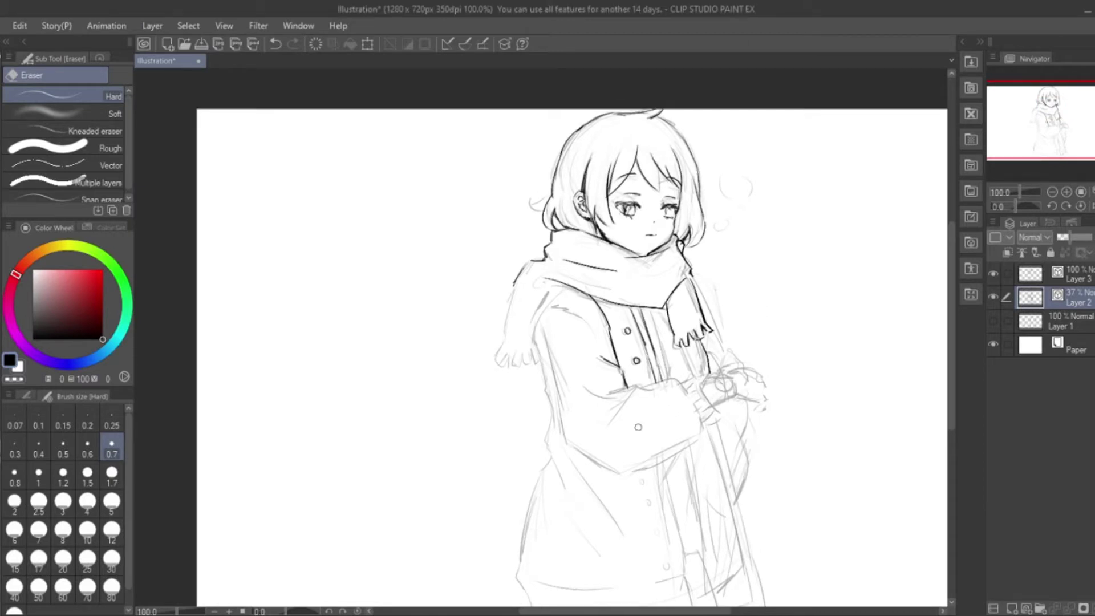
Step: Ink the scarf end hanging behind the shoulder and the adjoining coat shoulder on Layer 3
key("p")
left_click(1030, 274)
left_click_drag(516, 283, 499, 334)
scroll(587, 296, "up", 3)
mouse_move(400, 393)
left_mouse_down()
mouse_move(491, 434)
mouse_move(557, 284)
left_mouse_up()
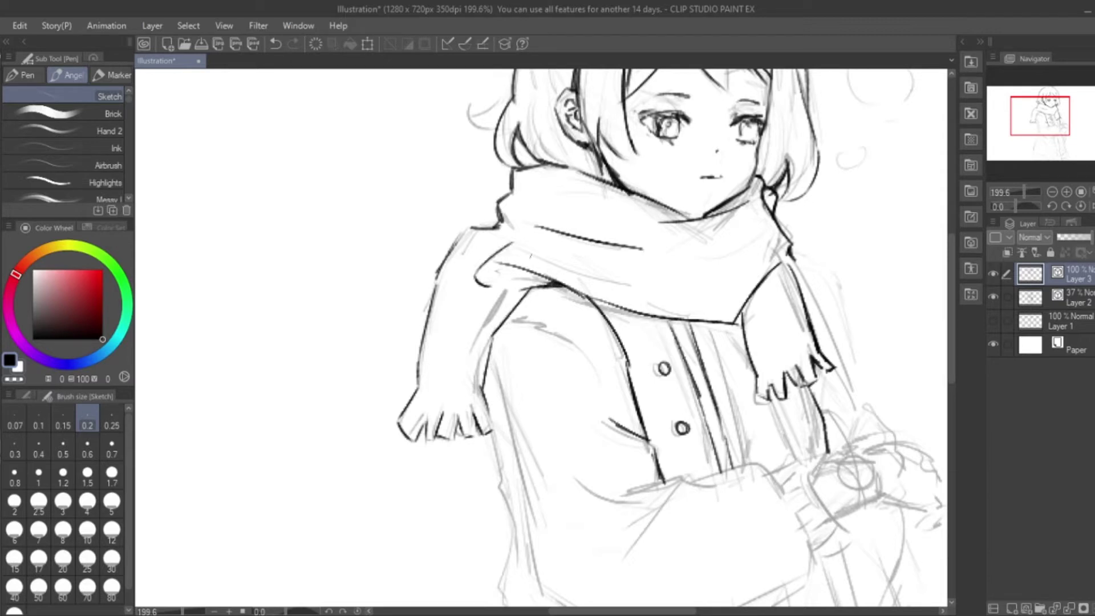
Step: Ink the near sleeve with its shoulder fold, lower contour, elbow fold and upper edge
scroll(953, 303, "down", 5)
left_click_drag(501, 154, 599, 203)
mouse_move(491, 208)
left_mouse_down()
mouse_move(509, 293)
mouse_move(636, 485)
mouse_move(809, 374)
left_mouse_up()
left_click_drag(576, 312, 618, 334)
left_click_drag(622, 323, 724, 330)
Step: Ink the sleeve's wrist end and the watch on the wrist
mouse_move(701, 312)
left_mouse_down()
mouse_move(849, 356)
mouse_move(855, 393)
left_mouse_up()
key("ctrl+z")
left_click_drag(804, 308, 838, 288)
mouse_move(830, 302)
left_mouse_down()
mouse_move(878, 275)
mouse_move(881, 320)
left_mouse_up()
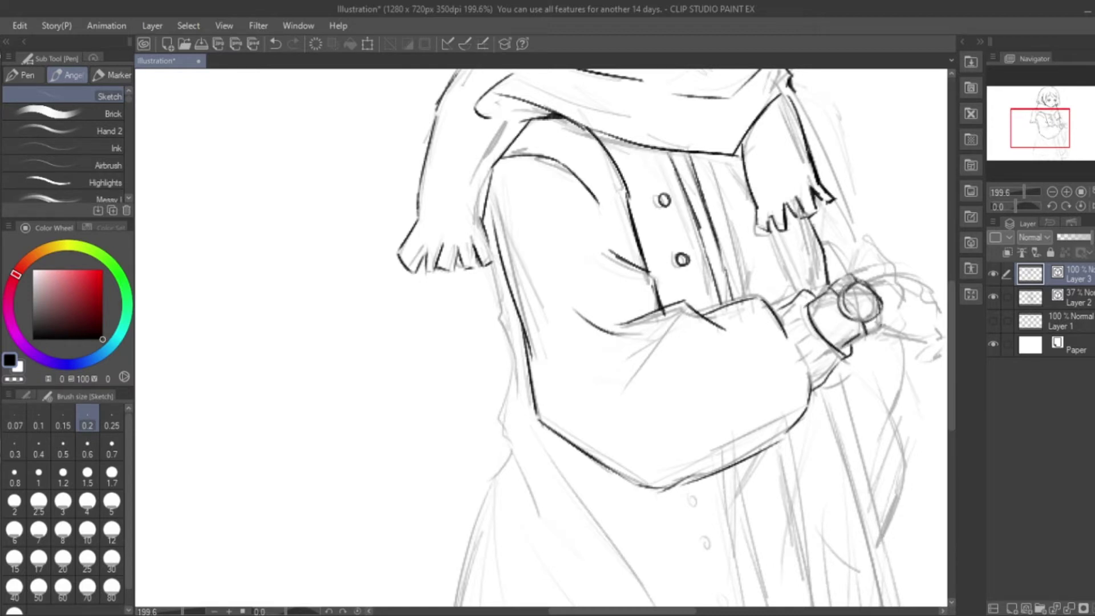
Step: Ink the coat's back edge behind the sleeve down to the waist fold
left_click_drag(488, 239, 514, 345)
left_click_drag(490, 263, 524, 362)
key("ctrl+z")
key("ctrl+z")
left_click_drag(481, 263, 518, 382)
left_click_drag(501, 376, 543, 515)
scroll(656, 202, "down", 3)
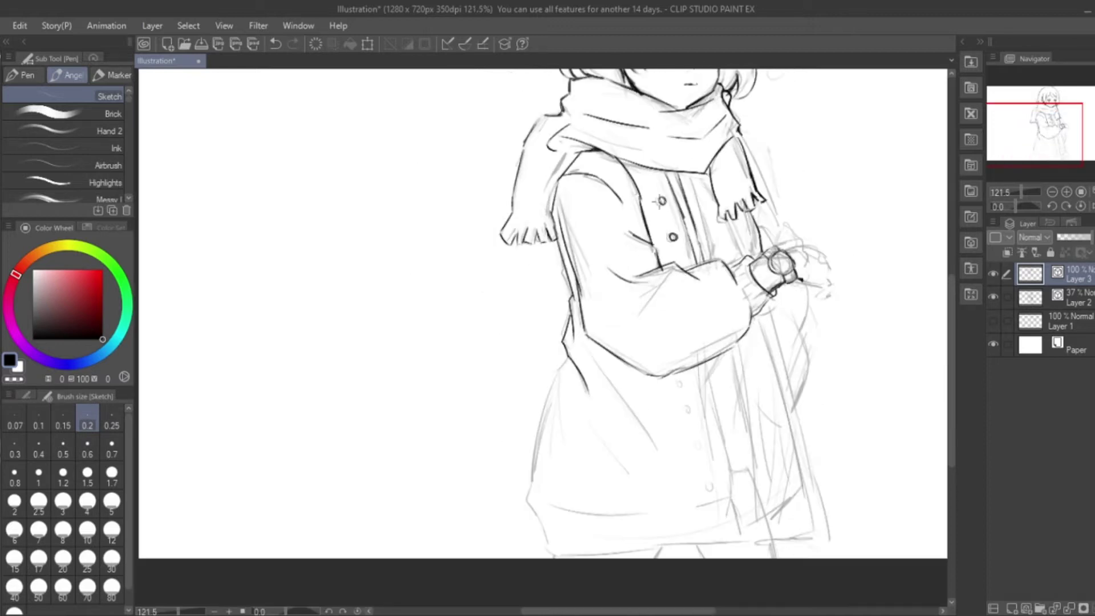
Step: Ink the coat's lower body, including the back contour, front edge, hem and hem seam
scroll(655, 201, "up", 1)
mouse_move(557, 365)
left_mouse_down()
mouse_move(516, 550)
mouse_move(564, 593)
left_mouse_up()
left_click_drag(713, 373, 748, 564)
left_click_drag(739, 567, 579, 593)
left_click_drag(541, 539, 637, 545)
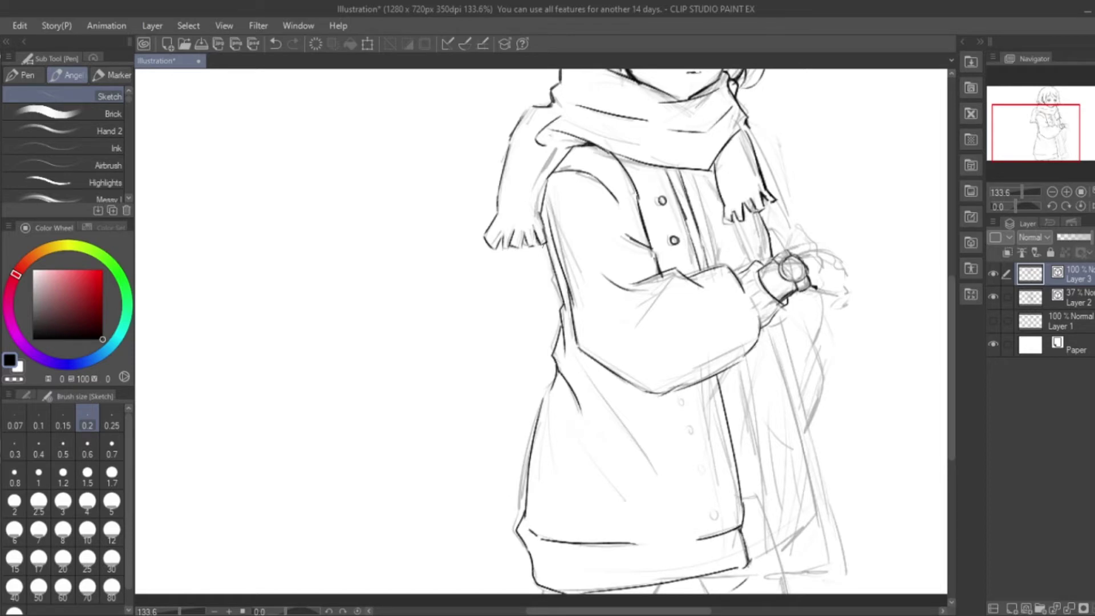
Step: Darken the fringe of the rear scarf end and the coat edge beside it
scroll(559, 132, "up", 5)
left_click_drag(473, 348, 510, 379)
left_click_drag(516, 339, 545, 437)
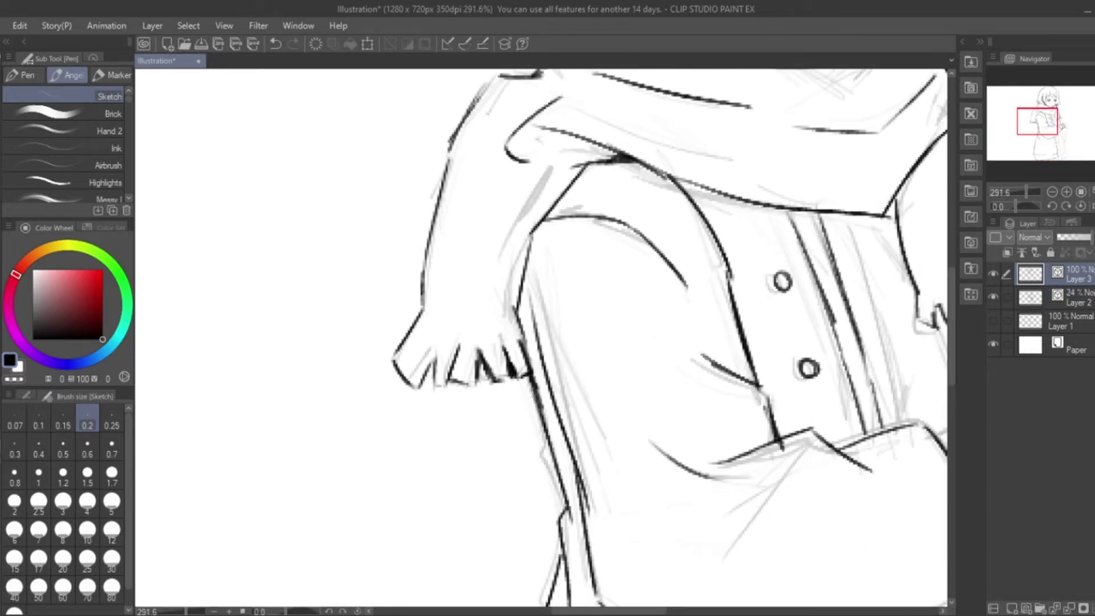
Step: Thicken the lower hair tips, the ear strands and the jaw line above the scarf with the brush at size 0.25
key("bracketright")
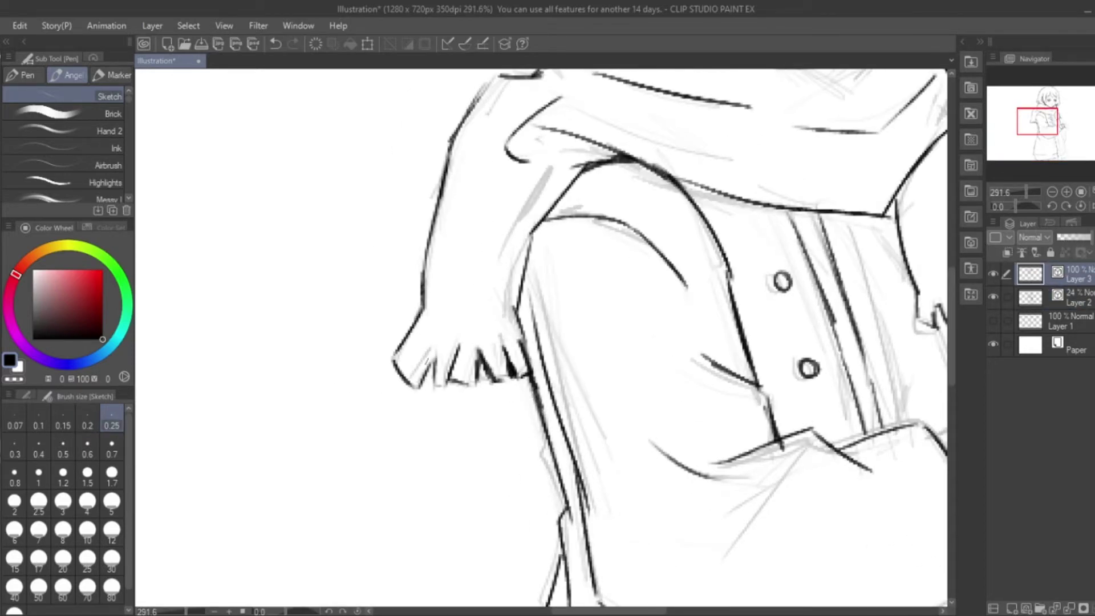
scroll(541, 337, "up", 5)
left_click_drag(570, 296, 607, 336)
left_click_drag(656, 232, 688, 303)
left_click_drag(662, 261, 736, 318)
left_click_drag(745, 366, 854, 402)
Step: Thicken the bangs and the hair strands along the far side of the face
scroll(542, 337, "right", 5)
left_click_drag(668, 294, 661, 377)
left_click_drag(702, 268, 712, 324)
left_click_drag(571, 137, 585, 214)
scroll(541, 337, "up", 5)
left_click_drag(578, 174, 639, 222)
left_click_drag(702, 219, 636, 385)
left_click_drag(698, 302, 690, 387)
Step: Ink the back of the hand, its fingers and its lower edge beyond the watch
scroll(542, 337, "down", 5)
scroll(947, 227, "down", 10)
mouse_move(720, 215)
left_mouse_down()
mouse_move(812, 178)
mouse_move(875, 197)
left_mouse_up()
left_click_drag(823, 266, 878, 281)
left_click_drag(872, 197, 898, 251)
left_click_drag(895, 251, 878, 294)
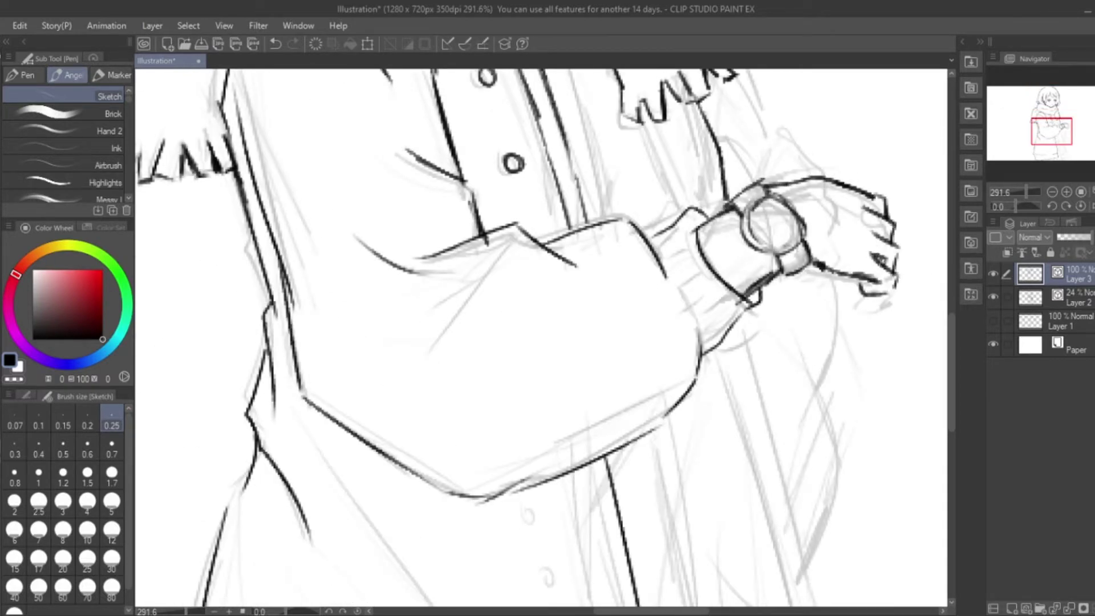
Step: Ink the cuff's ribbing and close the end of the sleeve
left_click_drag(658, 239, 684, 228)
left_click_drag(680, 273, 697, 257)
mouse_move(701, 303)
left_mouse_down()
mouse_move(736, 294)
mouse_move(699, 373)
left_mouse_up()
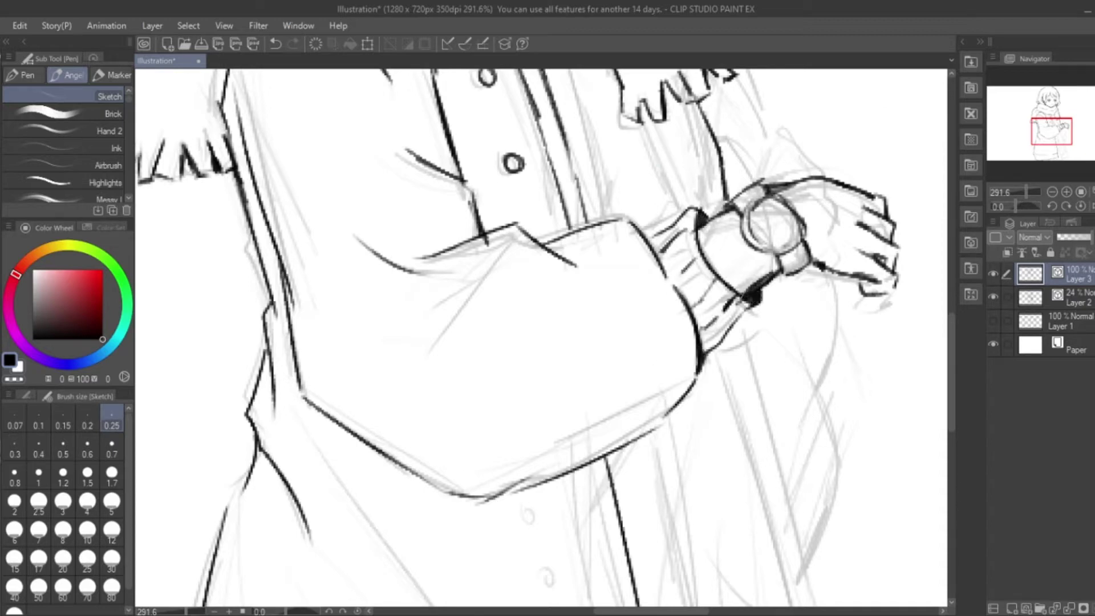
Step: Thicken the coat's back outline around the waist, including the junctions with the sleeve and the waist fold
scroll(542, 336, "down", 5)
scroll(541, 337, "up", 8)
left_click_drag(496, 274, 434, 456)
left_click_drag(445, 405, 419, 496)
left_click_drag(510, 274, 492, 306)
left_click_drag(523, 109, 489, 205)
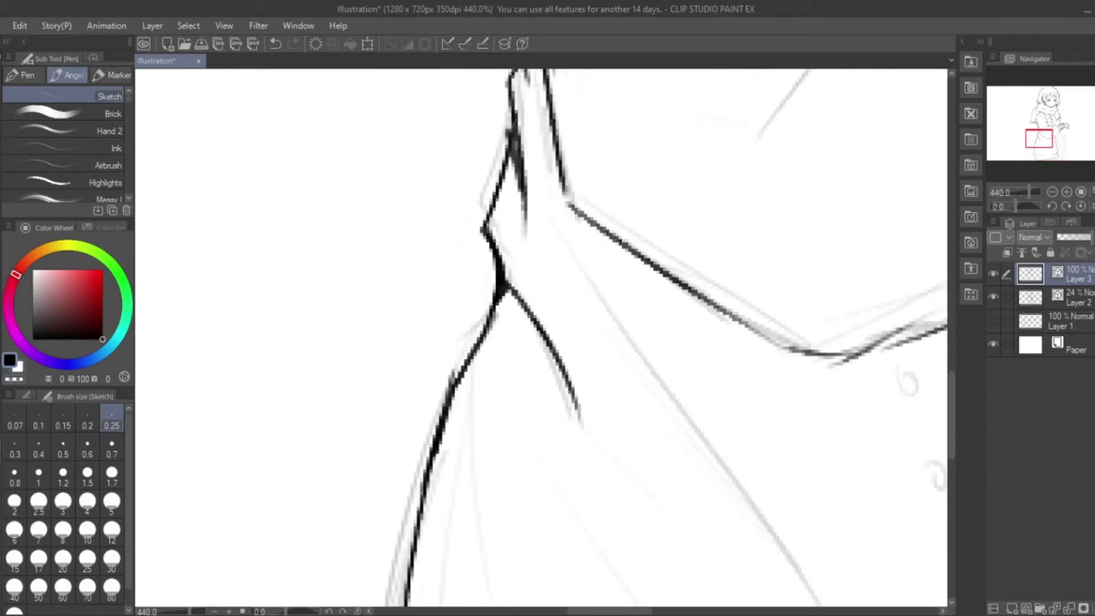
left_click_drag(515, 131, 524, 226)
scroll(542, 337, "down", 4)
mouse_move(540, 277)
left_mouse_down()
mouse_move(525, 363)
mouse_move(536, 320)
left_mouse_up()
left_click_drag(555, 293, 569, 375)
left_click_drag(561, 335, 595, 403)
Step: Ink the second placket line and four buttons on the lower coat front
scroll(541, 337, "down", 3)
left_click_drag(751, 312, 776, 470)
left_click_drag(738, 331, 737, 333)
left_click_drag(745, 365, 743, 367)
left_click_drag(752, 405, 750, 408)
left_click_drag(760, 445, 758, 449)
Step: Ink the far coat panel's edges and inner lines below the wrist with the brush at size 0.3
left_click(14, 449)
left_click_drag(795, 155, 780, 201)
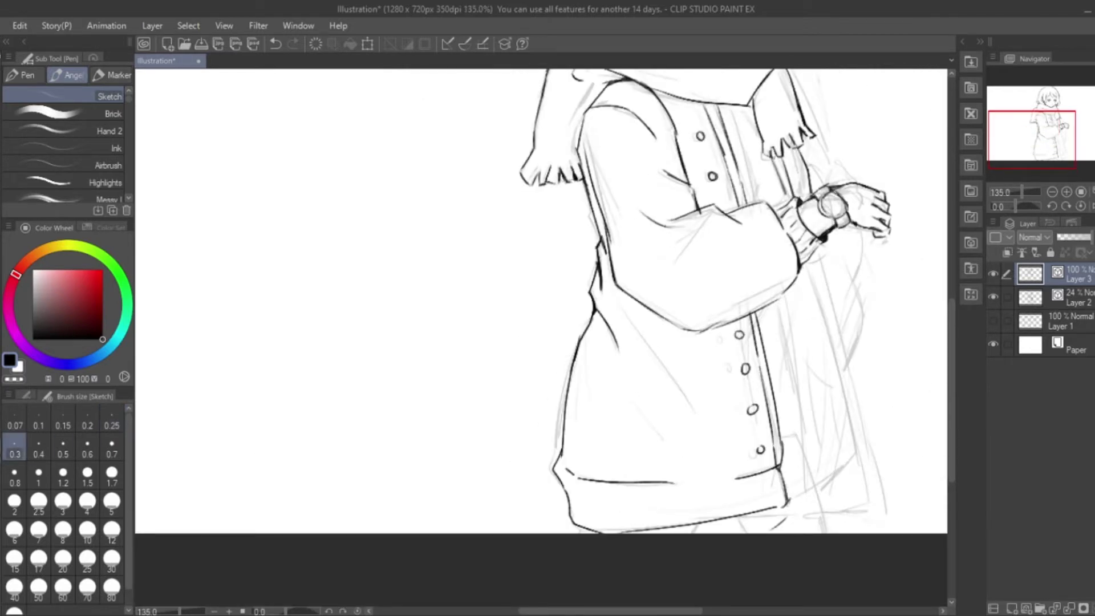
left_click_drag(803, 264, 826, 462)
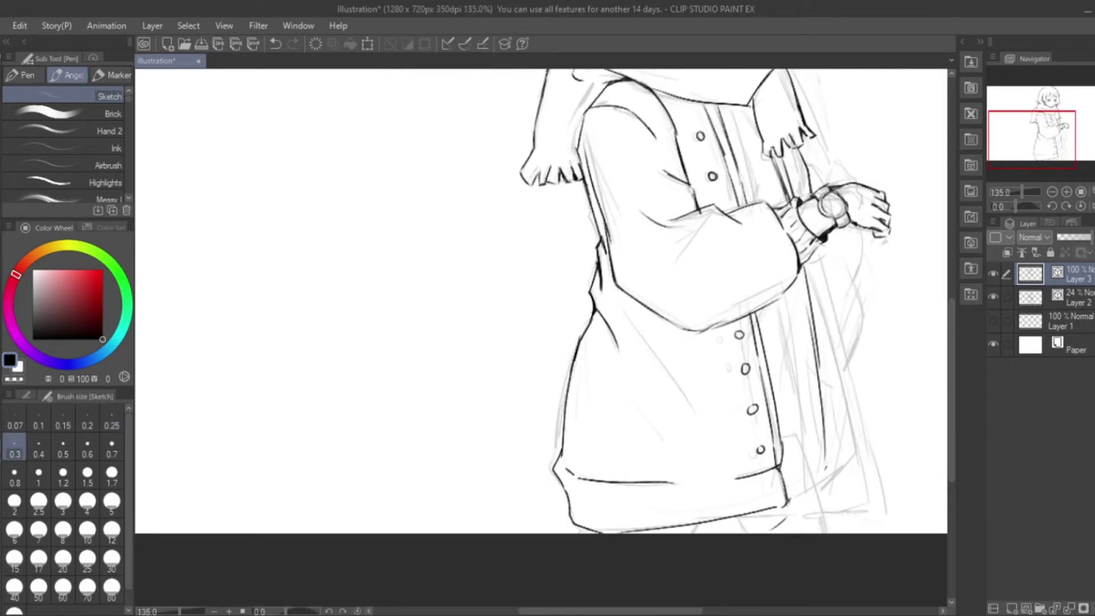
left_click_drag(819, 242, 861, 412)
left_click_drag(854, 455, 825, 464)
left_click_drag(808, 275, 819, 429)
left_click_drag(819, 428, 840, 492)
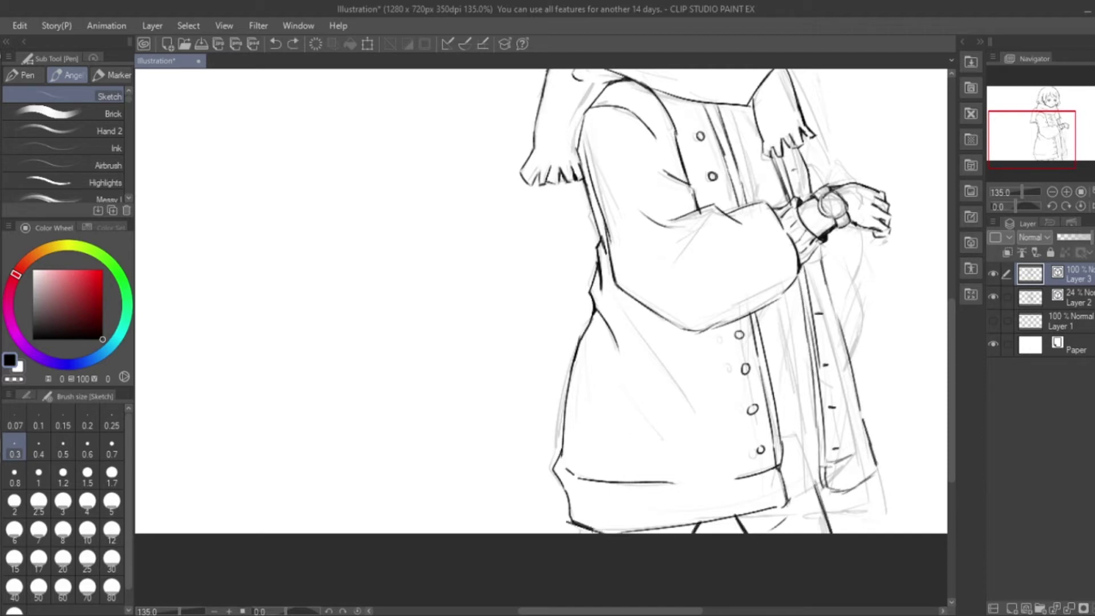
key("ctrl+z")
Step: Ink the far arm's outline from the scarf to below the hand, reducing the brush size to 0.25
scroll(726, 220, "down", 3)
scroll(726, 220, "up", 4)
left_click_drag(697, 203, 770, 349)
left_click_drag(790, 400, 744, 544)
key("ctrl+z")
key("bracketleft")
left_click_drag(764, 470, 742, 533)
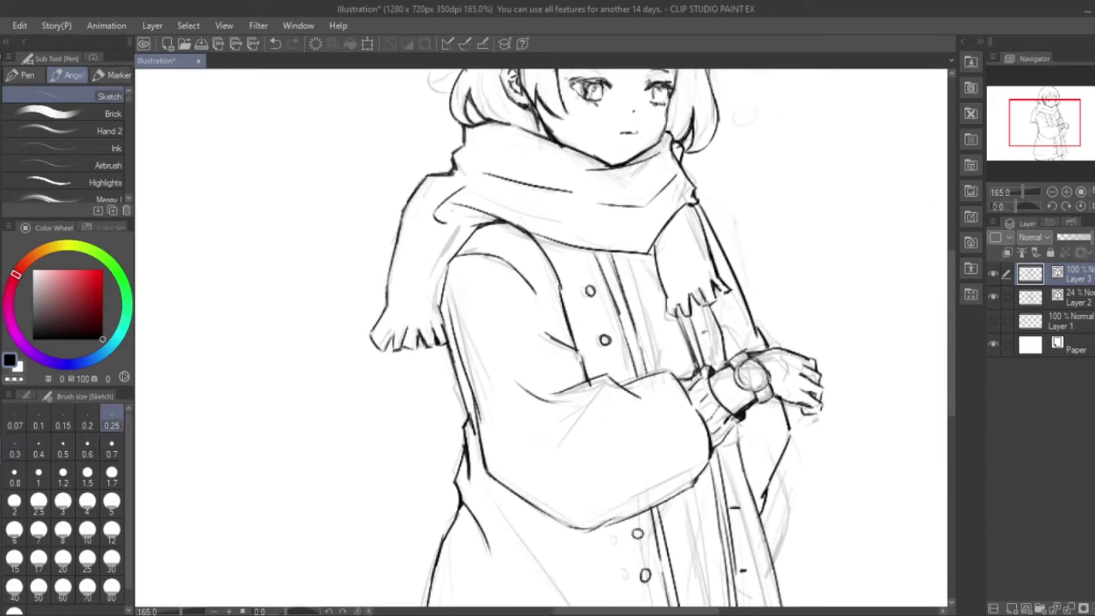
key("ctrl+z")
Step: Hide the rough sketch on Layer 2
scroll(833, 232, "down", 2)
scroll(833, 232, "up", 1)
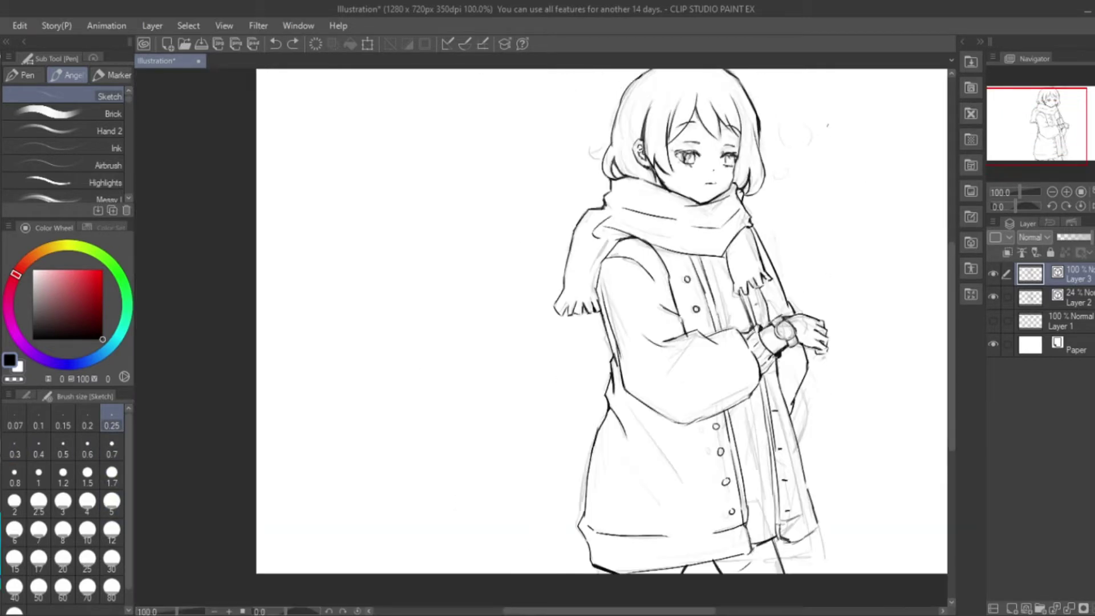
left_click(993, 297)
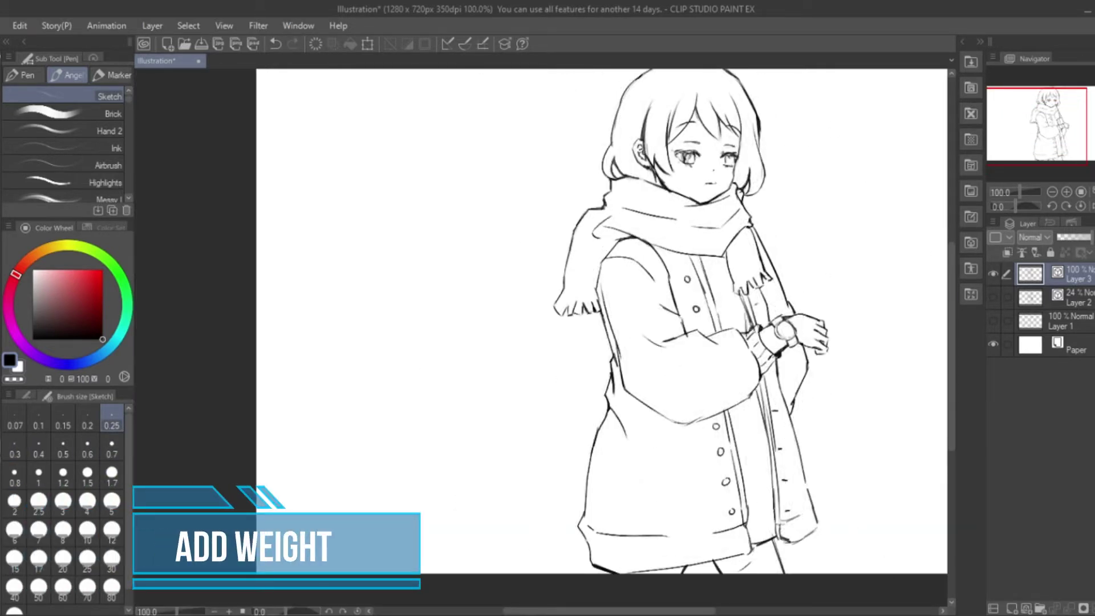
Step: Add weight to the back line beside the near sleeve with the brush at size 0.25
key("ctrl+z")
key("bracketright")
scroll(601, 319, "up", 3)
scroll(602, 319, "down", 4)
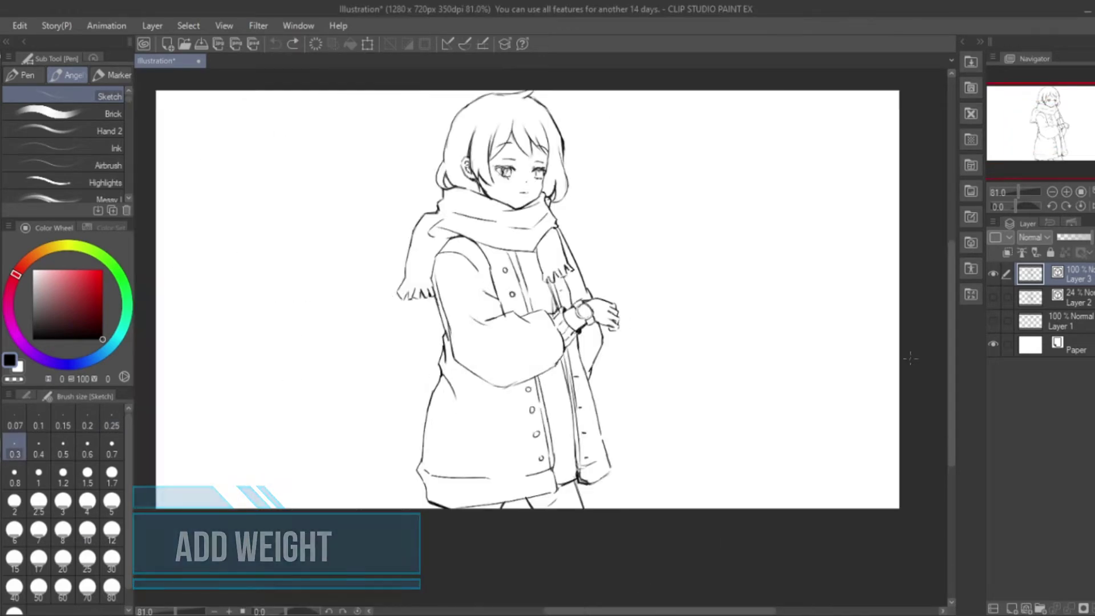
scroll(602, 319, "up", 2)
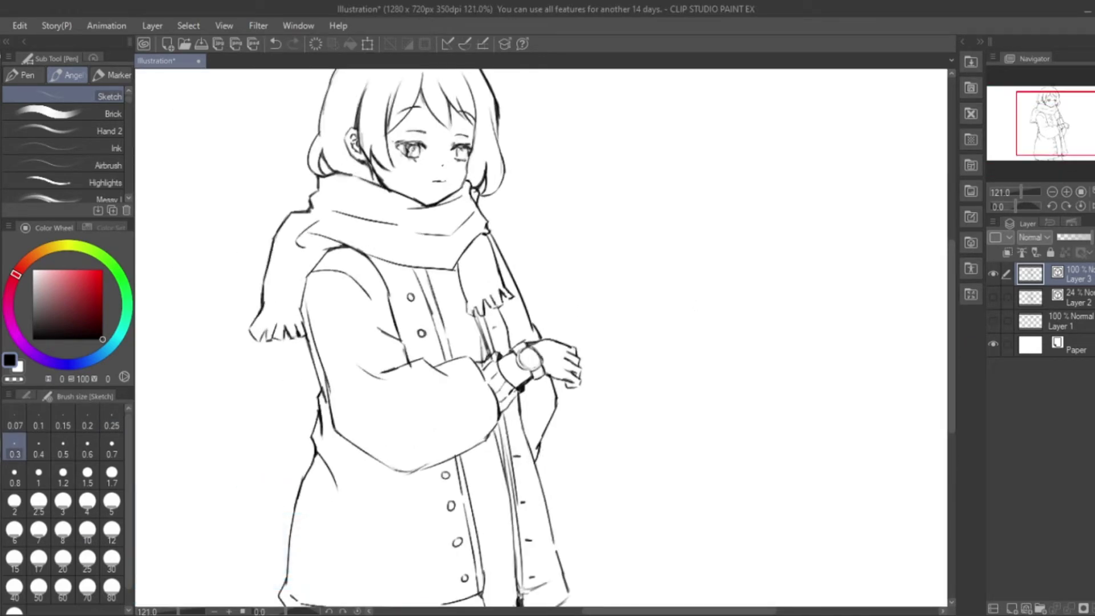
key("ctrl+z")
key("bracketleft")
scroll(287, 330, "up", 2)
left_click_drag(314, 337, 320, 379)
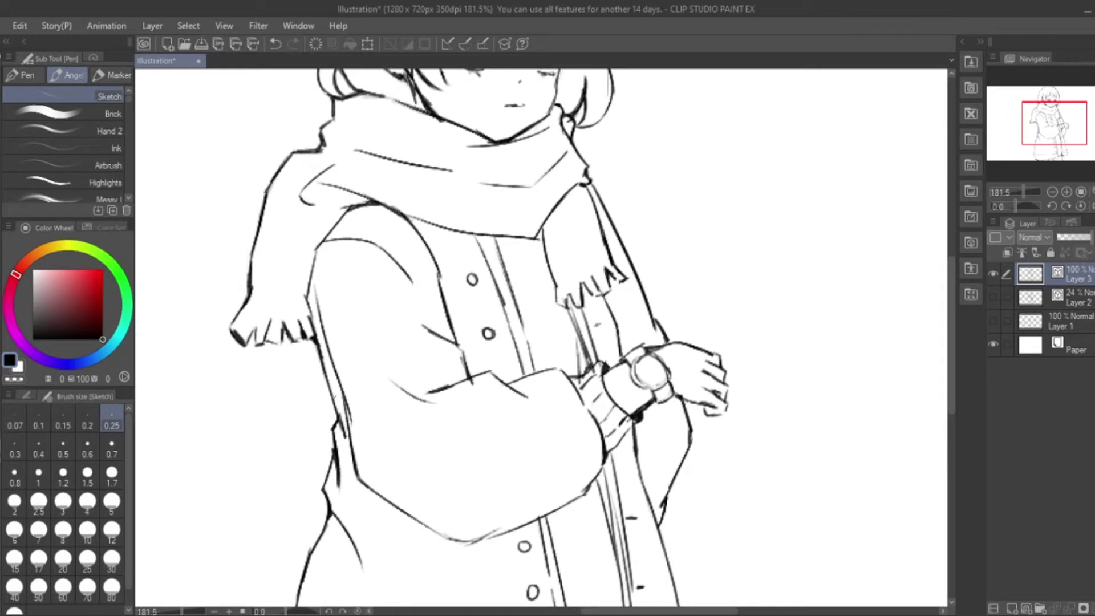
Step: Thicken the lower edge of the bent near sleeve from the elbow to the cuff
mouse_move(358, 477)
left_mouse_down()
mouse_move(445, 535)
mouse_move(500, 531)
mouse_move(589, 493)
left_mouse_up()
key("ctrl+z")
key("bracketright")
Step: With the G-pen at size 0.25, thicken the far coat edge below the wrist and the scarf's lower edge
key("p")
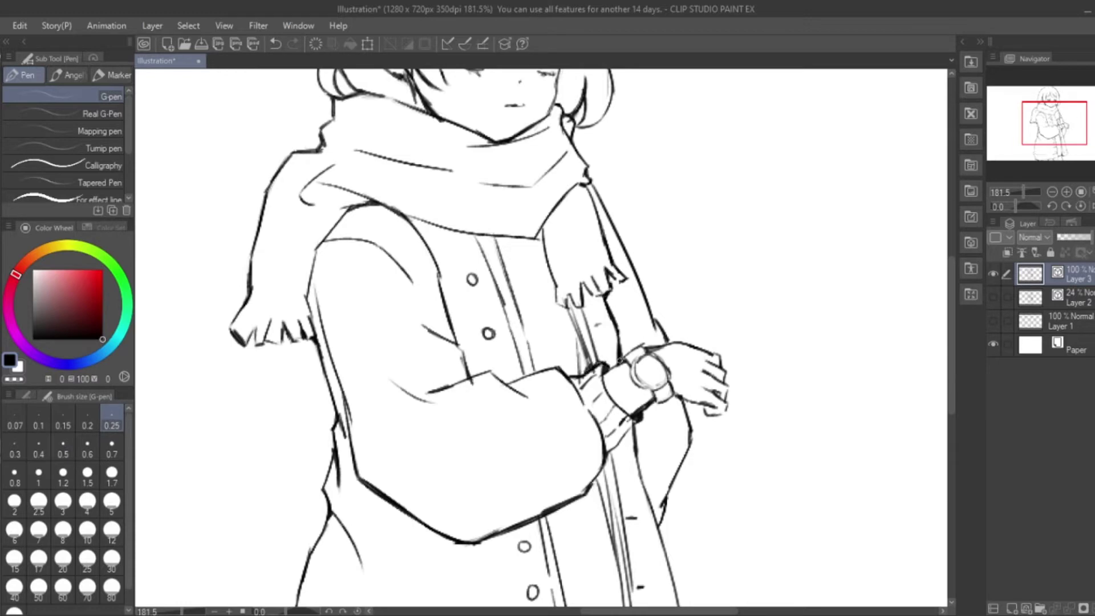
left_click_drag(634, 451, 655, 522)
scroll(593, 473, "down", 2)
scroll(420, 268, "up", 5)
mouse_move(254, 243)
left_mouse_down()
mouse_move(556, 342)
mouse_move(730, 340)
mouse_move(724, 347)
left_mouse_up()
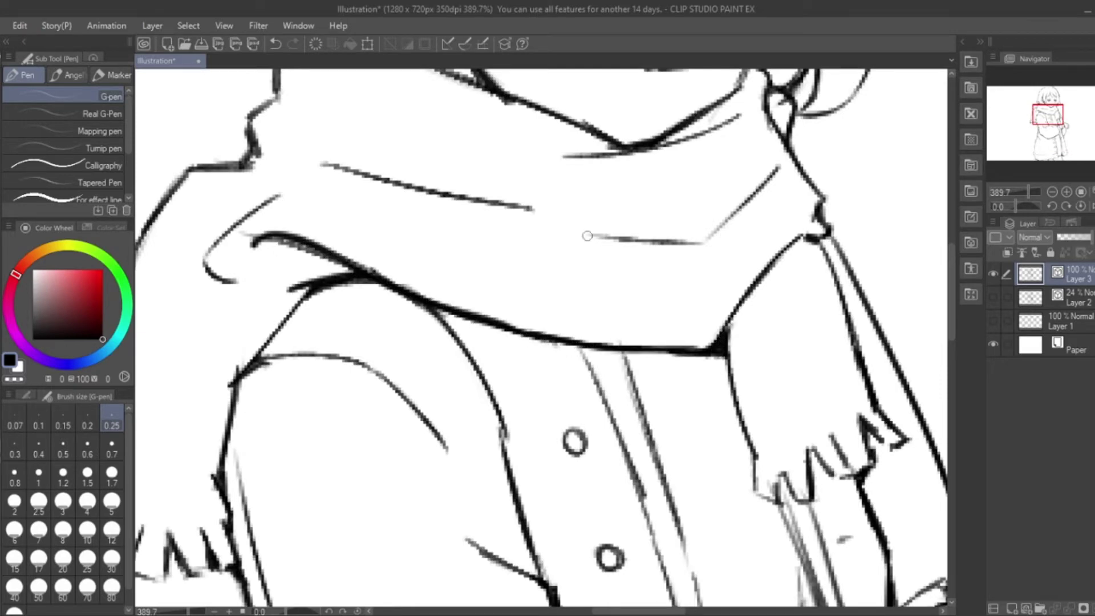
Step: Fill a tapered black shadow along the scarf's front fold and erase stray line ends
left_click_drag(592, 231, 704, 243)
left_click_drag(707, 239, 778, 165)
left_click_drag(642, 246, 721, 258)
left_click_drag(593, 234, 724, 259)
scroll(584, 289, "down", 3)
key("e")
mouse_move(584, 290)
left_mouse_down()
mouse_move(579, 311)
mouse_move(675, 358)
mouse_move(607, 327)
left_mouse_up()
key("p")
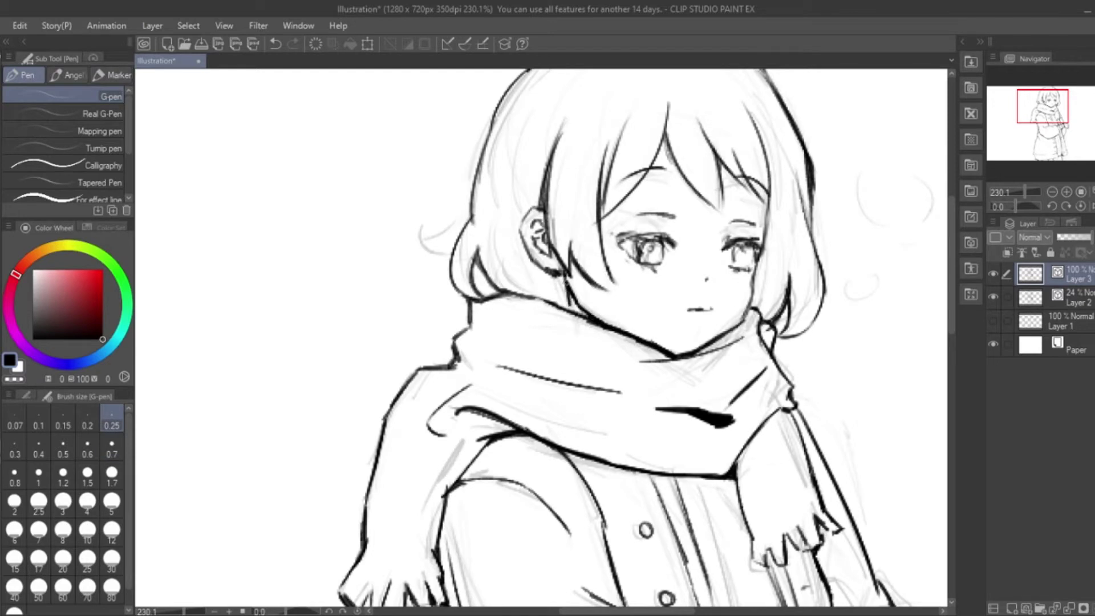
Step: Thicken the strand before the ear, the far hair outline and the bangs with the G-pen at size 0.2
key("bracketleft")
left_click_drag(572, 112, 543, 211)
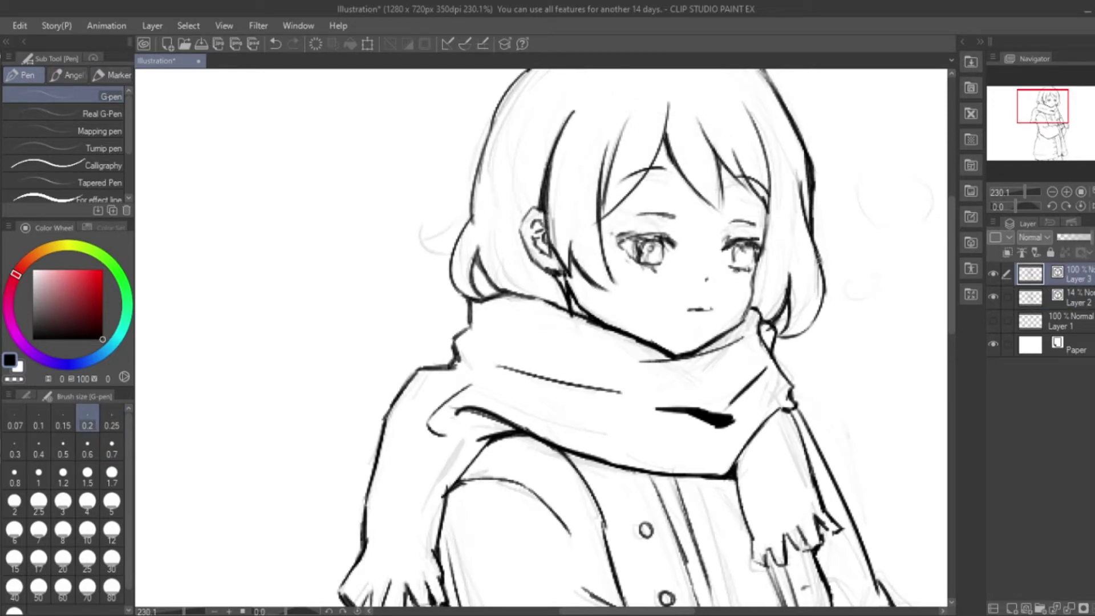
left_click_drag(800, 181, 821, 291)
key("ctrl+minus")
left_click_drag(654, 150, 776, 129)
Step: Add line weight to the coat's back edge and the lower front edge
key("bracketright")
scroll(510, 264, "down", 5)
key("bracketleft")
left_click_drag(609, 247, 587, 310)
left_click_drag(581, 439, 562, 546)
left_click_drag(777, 399, 811, 573)
mouse_move(740, 165)
left_mouse_down()
mouse_move(761, 261)
mouse_move(771, 262)
left_mouse_up()
key("ctrl+z")
Step: Thicken the placket lines running down the coat front beside the buttons
key("ctrl+plus")
key("ctrl+plus")
key("ctrl+z")
key("bracketleft")
left_click_drag(610, 123, 707, 425)
mouse_move(567, 117)
left_mouse_down()
mouse_move(677, 430)
mouse_move(561, 428)
mouse_move(597, 421)
left_mouse_up()
left_click_drag(767, 276, 821, 407)
key("ctrl+alt+0")
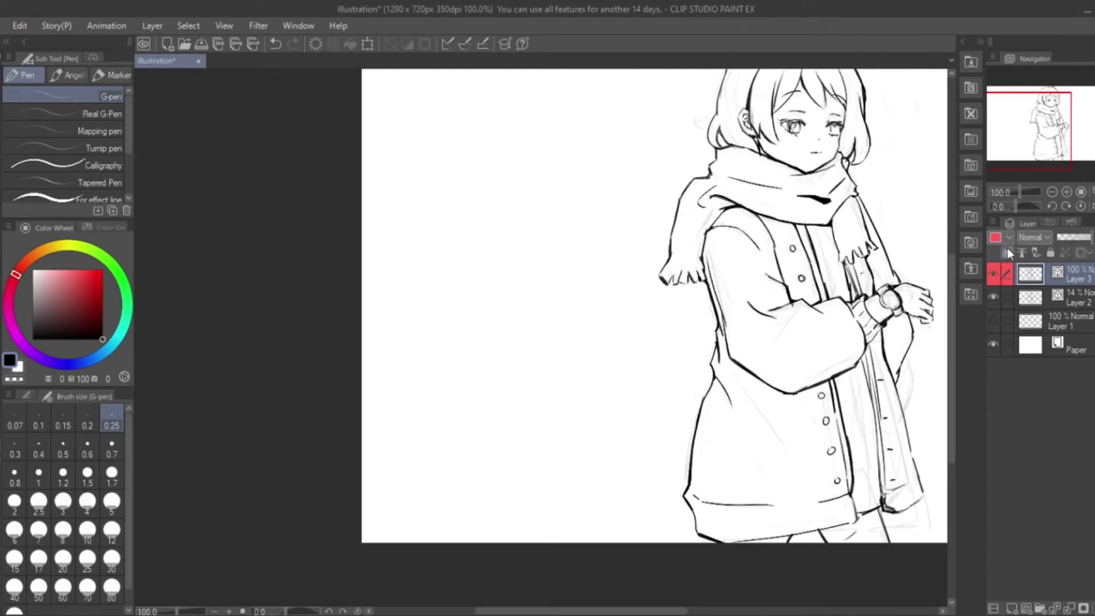
Step: Clear Layer 3's palette colour, then clean up and thicken the coat lines below the hanging scarf fringe
left_click(1007, 252)
key("ctrl+plus")
key("ctrl+plus")
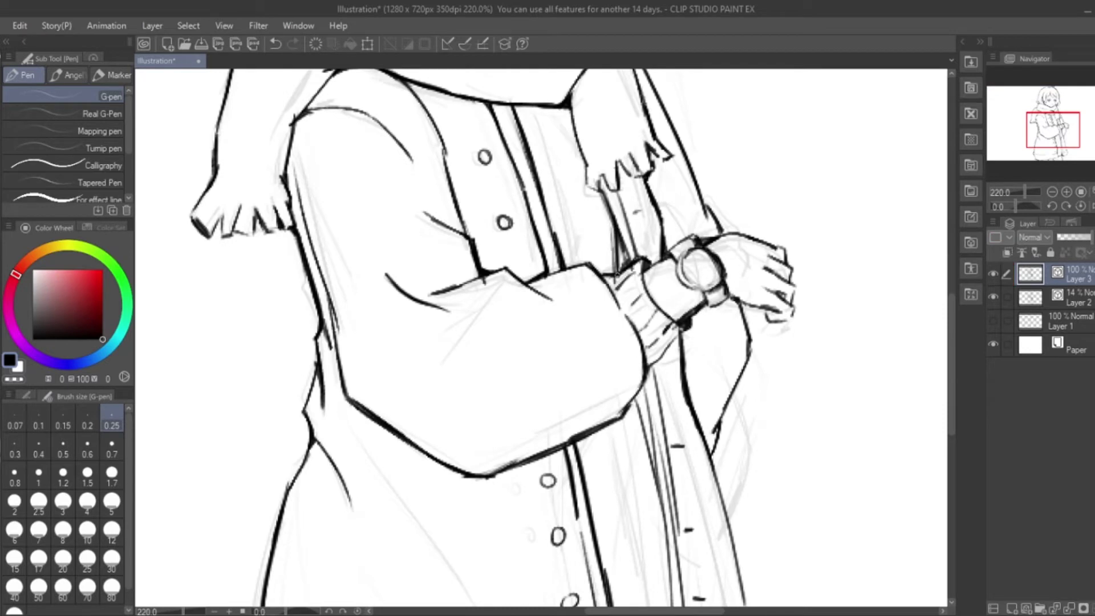
key("e")
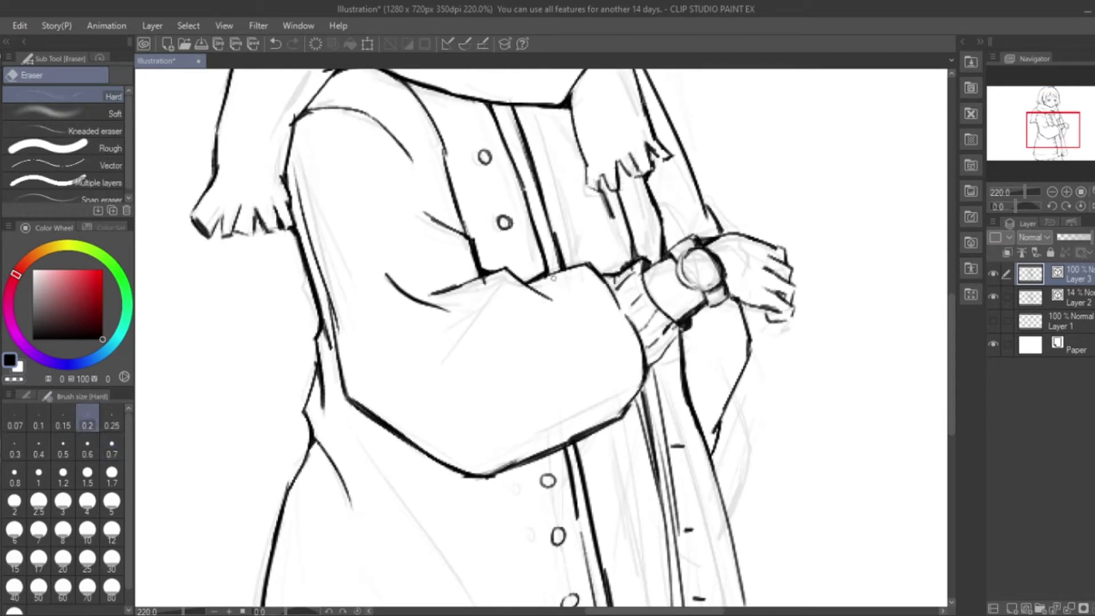
key("p")
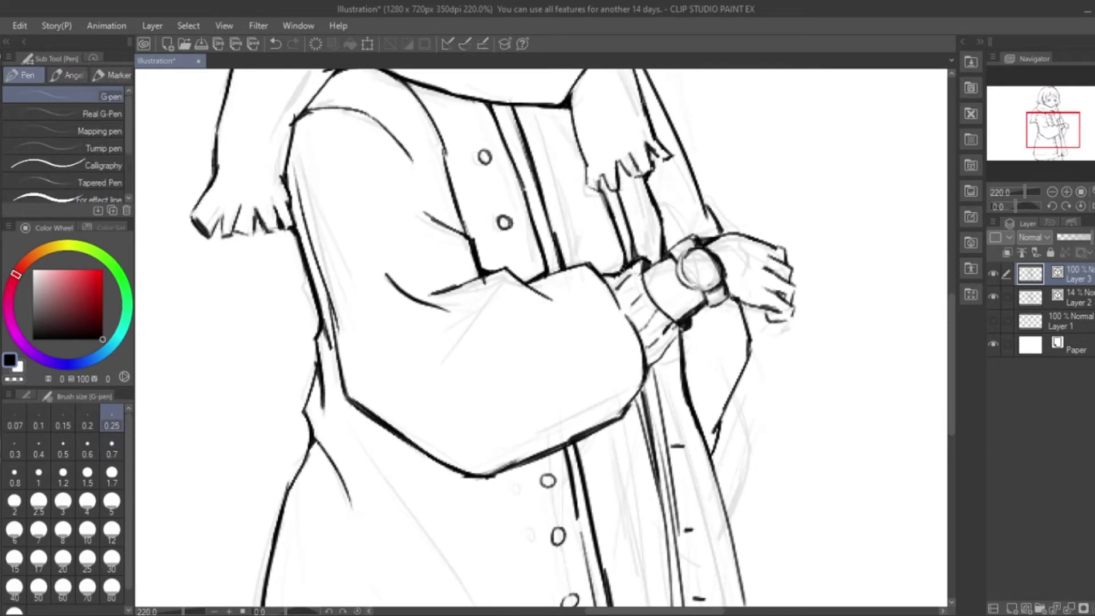
Step: Erase the messy inner lines of the far coat panel below the cuff and redraw them down to the hem
left_click_drag(656, 474, 658, 265)
key("e")
left_click_drag(675, 382, 635, 256)
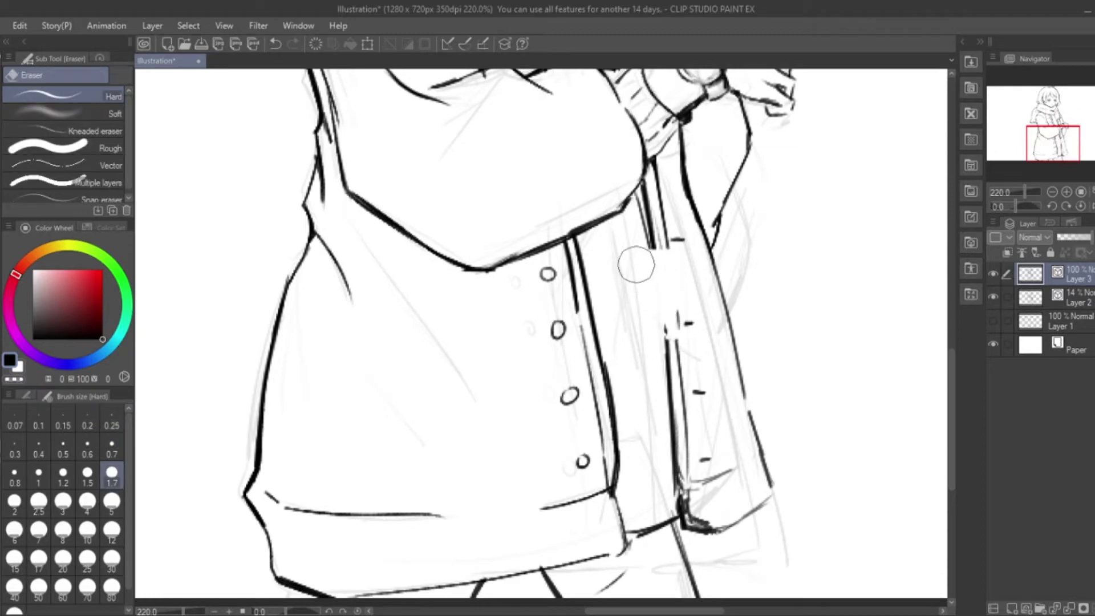
mouse_move(645, 208)
left_mouse_down()
mouse_move(678, 450)
mouse_move(706, 541)
left_mouse_up()
key("p")
scroll(731, 251, "down", 3)
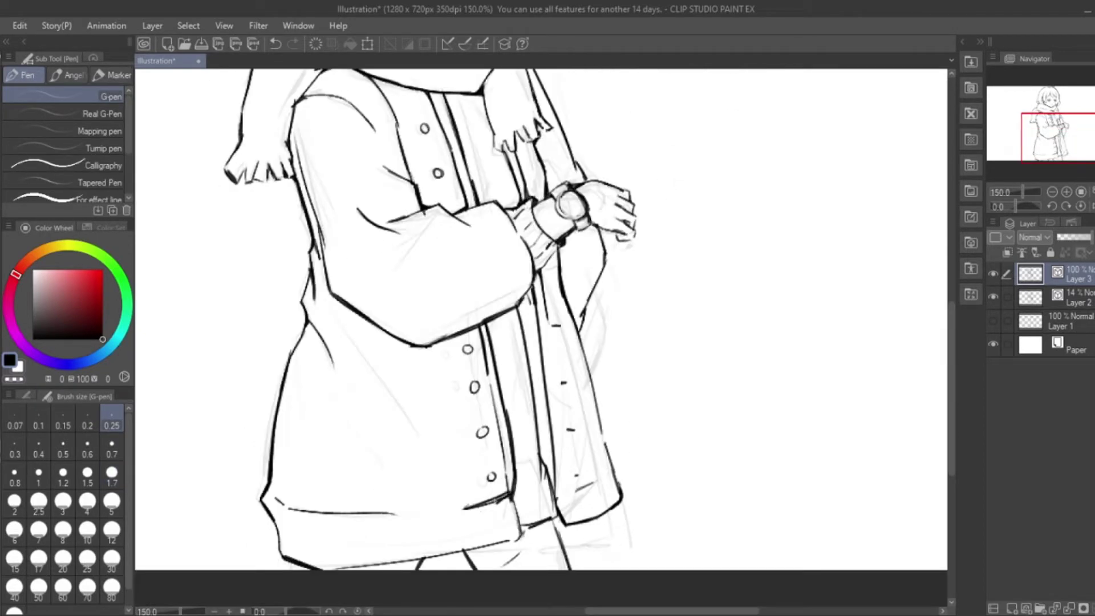
Step: Thicken the coat's bottom hem and the leg lines under it with the G-pen at size 0.6
left_click(87, 453)
left_click_drag(336, 566, 508, 539)
key("ctrl+z")
left_click_drag(421, 555, 415, 571)
left_click_drag(463, 552, 480, 570)
Step: Thicken the far coat panel's outer edge and ink the line above its hem
left_click_drag(564, 310, 602, 425)
left_click_drag(587, 365, 619, 492)
left_click_drag(613, 481, 564, 489)
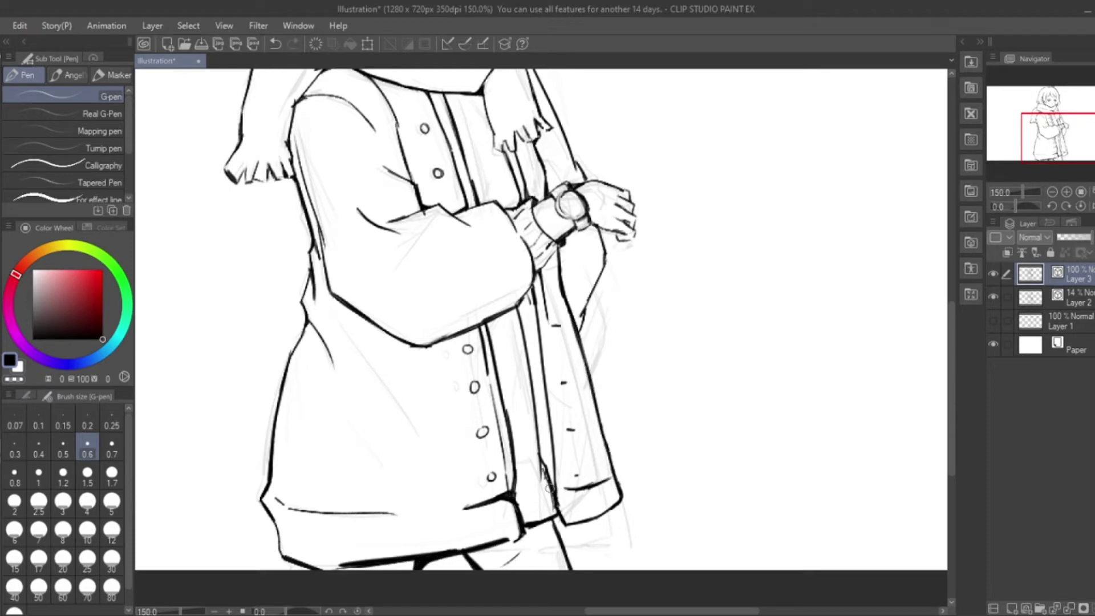
Step: Draw wider hair outlines on both sides of the head with the G-pen at size 0.3
scroll(640, 239, "down", 2)
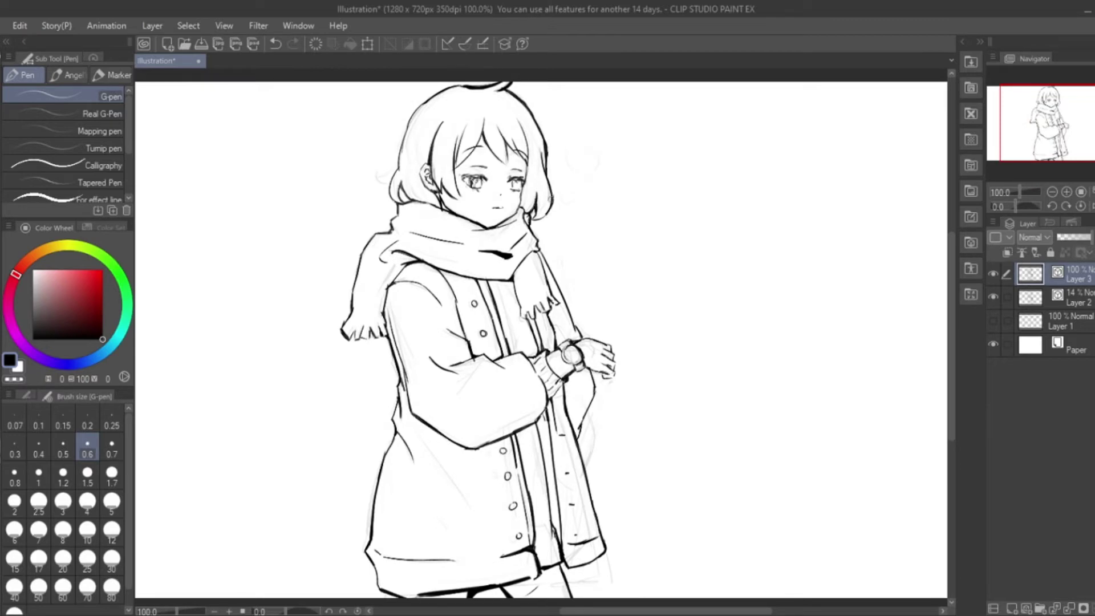
left_click(15, 450)
left_click_drag(419, 111, 385, 197)
left_click_drag(522, 109, 554, 223)
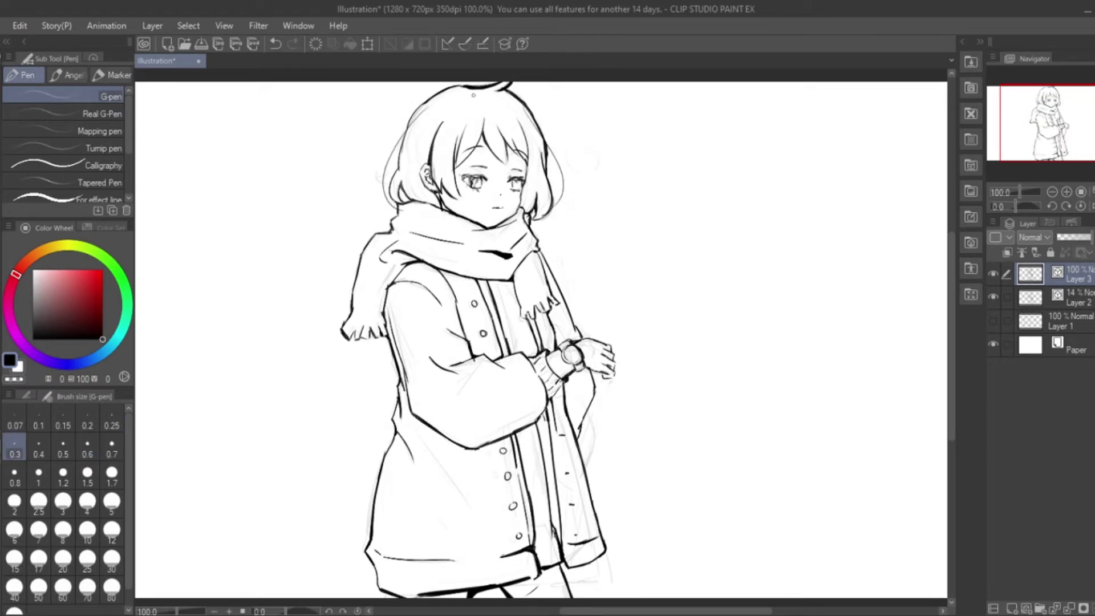
Step: Darken the upper lash lines, lower lash lines and iris edges of both eyes
scroll(519, 150, "up", 6)
left_click_drag(245, 263, 379, 275)
mouse_move(297, 257)
left_mouse_down()
mouse_move(342, 313)
mouse_move(266, 291)
left_mouse_up()
left_click_drag(465, 318, 516, 337)
mouse_move(482, 279)
left_mouse_down()
mouse_move(490, 325)
mouse_move(562, 283)
left_mouse_up()
Step: Ink the nose mark, both eyebrows and the blush strokes under the near eye
left_click_drag(436, 338, 417, 350)
left_click_drag(473, 145, 561, 157)
left_click_drag(262, 139, 368, 137)
left_click_drag(279, 349, 334, 362)
Step: Darken the irises and pupils of both eyes with the G-pen at size 0.25
left_click(112, 424)
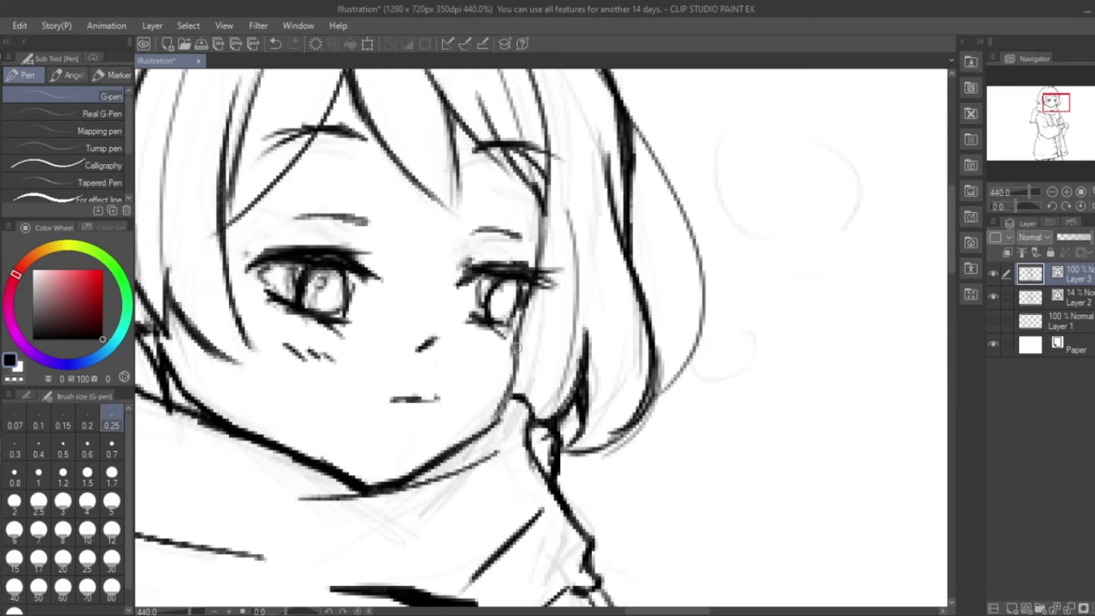
scroll(513, 285, "down", 4)
scroll(513, 286, "up", 4)
left_click_drag(484, 266, 508, 317)
left_click_drag(682, 279, 693, 297)
left_click_drag(667, 283, 693, 314)
scroll(670, 308, "down", 3)
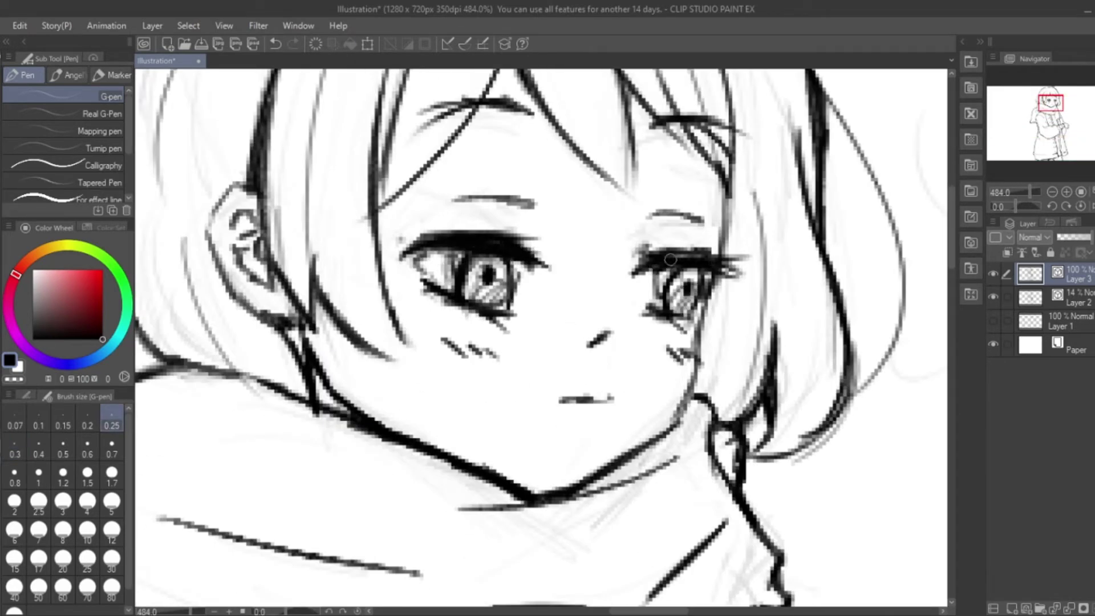
Step: Erase the outer hair outlines on the far side and beside the near cheek with the Hard eraser
scroll(570, 285, "down", 4)
scroll(537, 309, "up", 3)
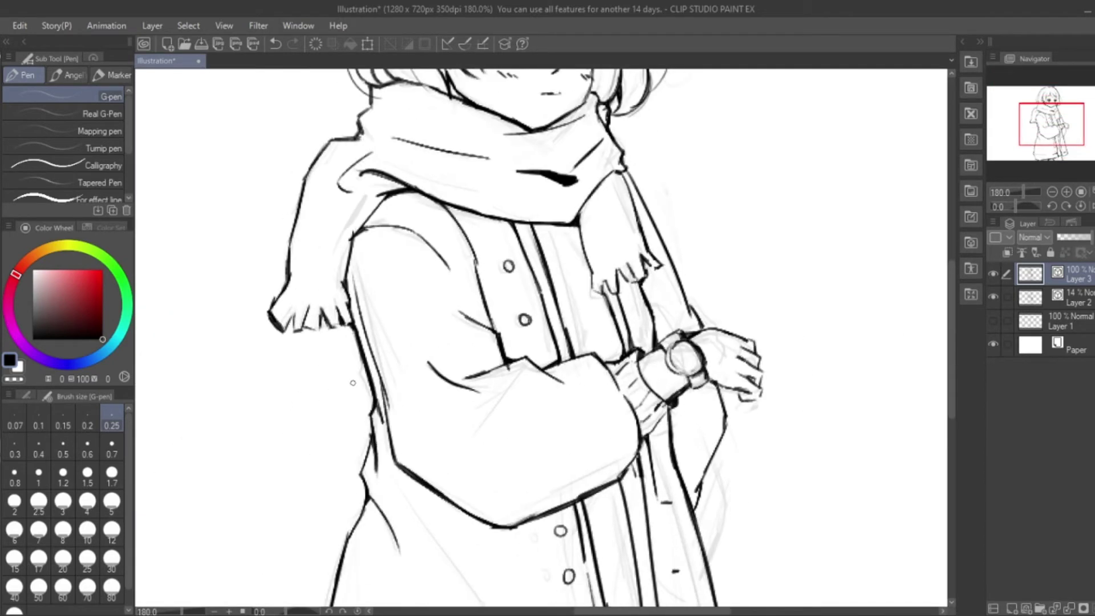
left_click(15, 450)
scroll(317, 97, "down", 3)
scroll(513, 308, "up", 2)
scroll(949, 279, "up", 3)
left_click(993, 296)
key("e")
mouse_move(471, 174)
left_mouse_down()
mouse_move(605, 274)
mouse_move(590, 254)
left_mouse_up()
left_click(992, 297)
scroll(603, 173, "up", 4)
left_click_drag(205, 342, 165, 490)
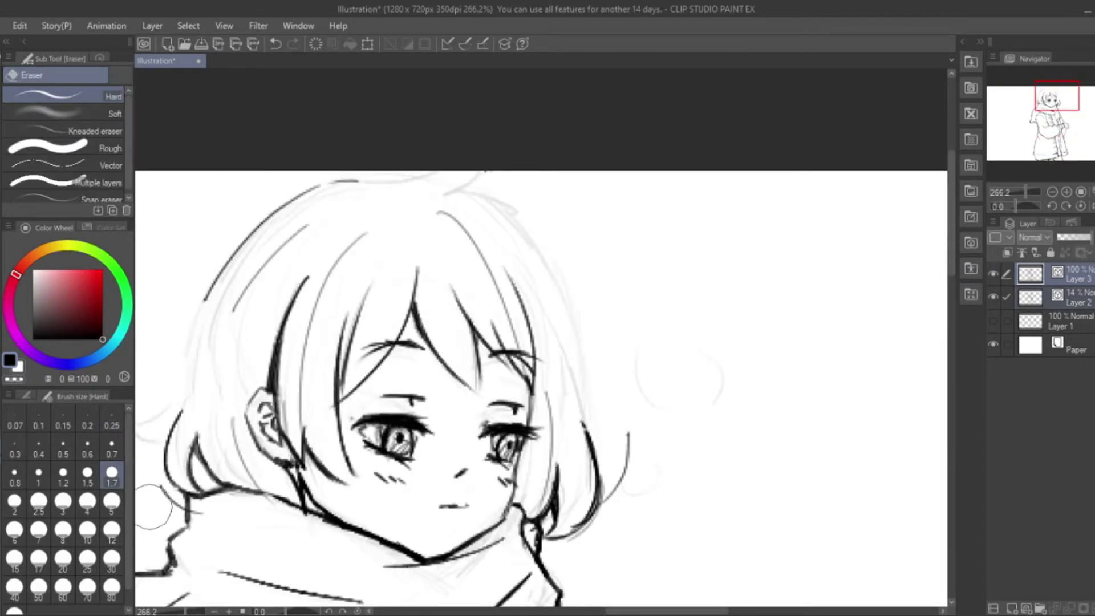
Step: Redraw the near-side lock, the outer hair outline and the crown of the head with the G-pen
key("p")
left_click_drag(196, 433, 231, 499)
left_click_drag(225, 260, 184, 404)
key("ctrl+z")
left_click_drag(204, 303, 169, 435)
left_click_drag(368, 182, 456, 185)
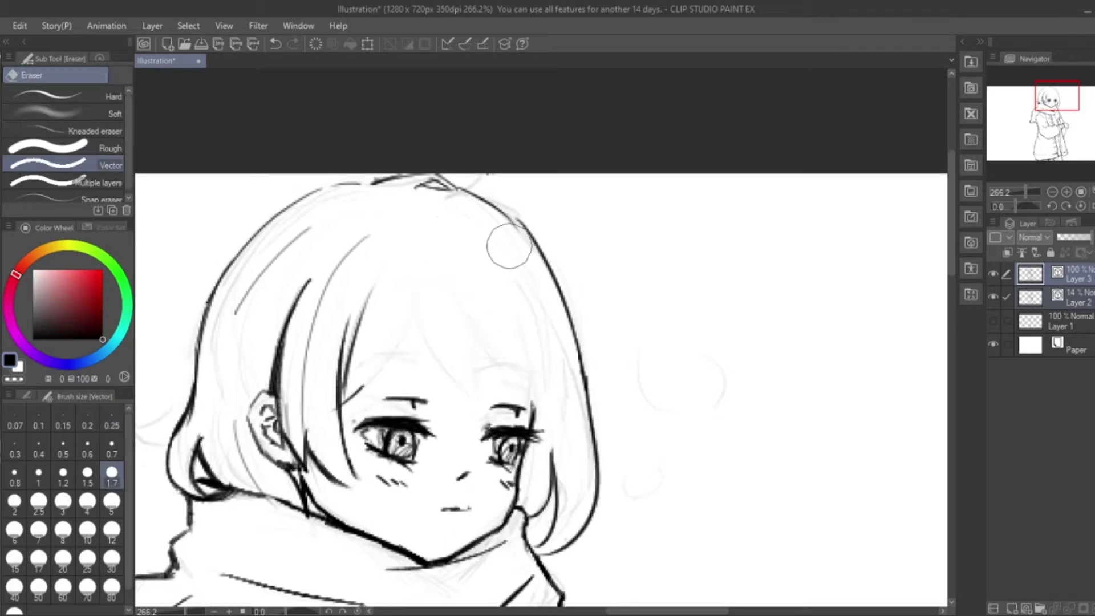
Step: Ink new strands at the centre of the bangs and beside the far eye
key("p")
left_click_drag(412, 271, 456, 394)
left_click_drag(469, 263, 483, 395)
left_click_drag(542, 316, 548, 459)
left_click_drag(549, 411, 550, 488)
left_click_drag(413, 268, 376, 357)
key("ctrl+z")
key("ctrl+z")
Step: Ink the bang strands falling from the centre parting toward the near eye
mouse_move(412, 271)
left_mouse_down()
mouse_move(379, 399)
mouse_move(399, 376)
left_mouse_up()
left_click_drag(415, 264, 345, 411)
left_click_drag(358, 302, 341, 417)
key("ctrl+z")
Step: Ink the bang strands above the far eye and the long strand framing the far side of the face
left_click_drag(444, 261, 483, 397)
mouse_move(485, 220)
left_mouse_down()
mouse_move(550, 359)
mouse_move(555, 406)
left_mouse_up()
left_click_drag(497, 313, 519, 400)
key("ctrl+z")
left_click_drag(472, 259, 488, 399)
Step: Add fine strands within the bangs and down the near side of the face
left_click_drag(439, 296, 409, 400)
left_click_drag(351, 365, 342, 421)
mouse_move(334, 390)
left_mouse_down()
mouse_move(305, 484)
mouse_move(298, 346)
left_mouse_up()
Step: Erase the heavy strands around the near ear and redraw the side lock with finer lines
key("e")
mouse_move(308, 283)
left_mouse_down()
mouse_move(271, 393)
mouse_move(281, 399)
left_mouse_up()
key("p")
key("e")
mouse_move(302, 320)
left_mouse_down()
mouse_move(292, 479)
mouse_move(297, 444)
mouse_move(358, 502)
left_mouse_up()
key("p")
left_click_drag(288, 422, 315, 474)
left_click_drag(331, 474, 371, 504)
left_click_drag(352, 230, 297, 351)
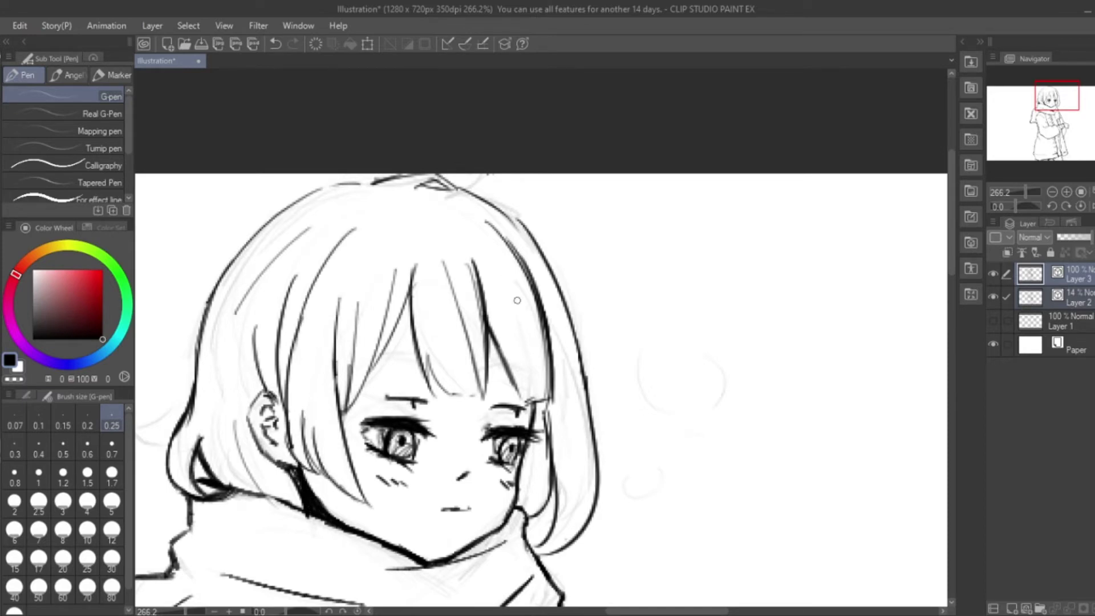
Step: Redraw the near eyebrow as a thick stroke across the bangs
scroll(507, 276, "up", 1)
key("ctrl+z")
left_click_drag(408, 407, 466, 401)
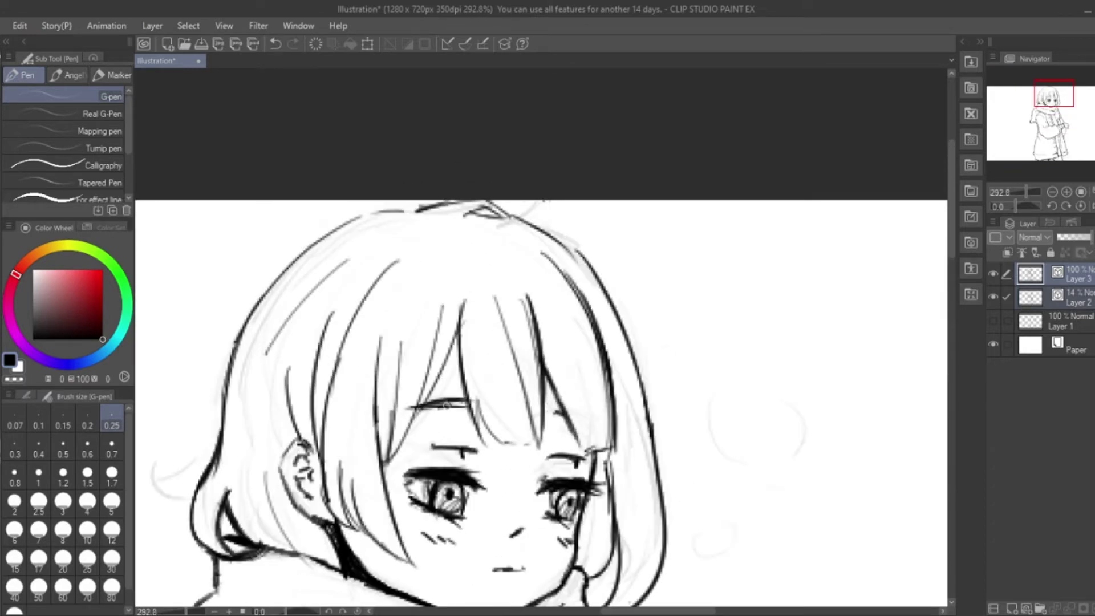
Step: Thicken the outer hair outline down both sides and close the gap at the crown
mouse_move(378, 212)
left_mouse_down()
mouse_move(518, 220)
mouse_move(231, 353)
mouse_move(223, 441)
left_mouse_up()
left_click_drag(370, 209, 421, 217)
mouse_move(520, 215)
left_mouse_down()
mouse_move(592, 266)
mouse_move(652, 433)
left_mouse_up()
Step: Examine the lineart of the face, hair and whole figure with the Layer 2 sketch hidden
scroll(541, 399, "down", 5)
scroll(777, 428, "up", 3)
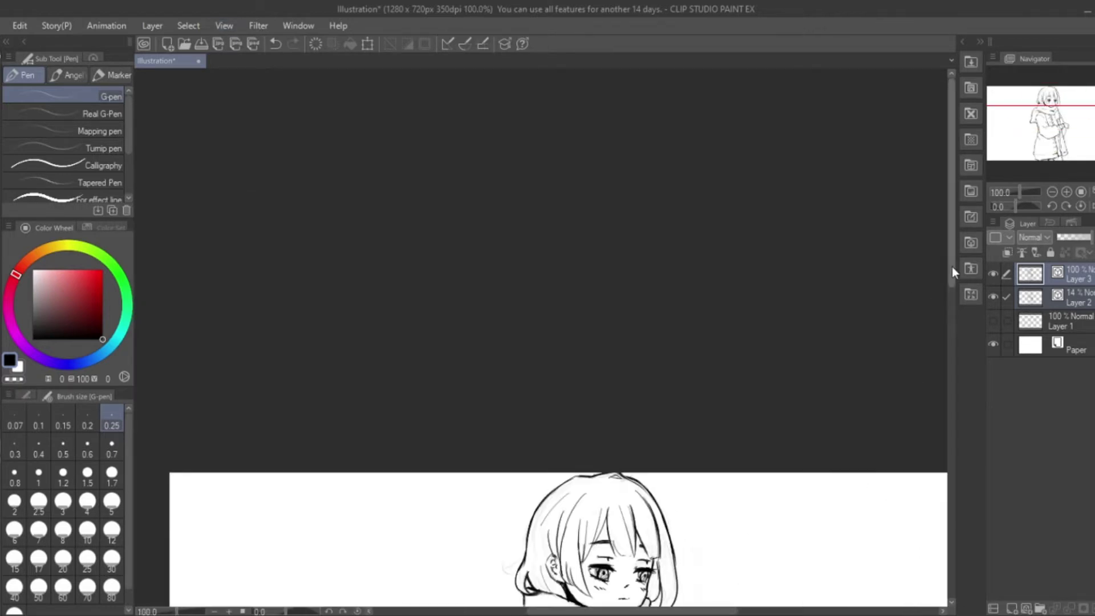
scroll(559, 365, "down", 3)
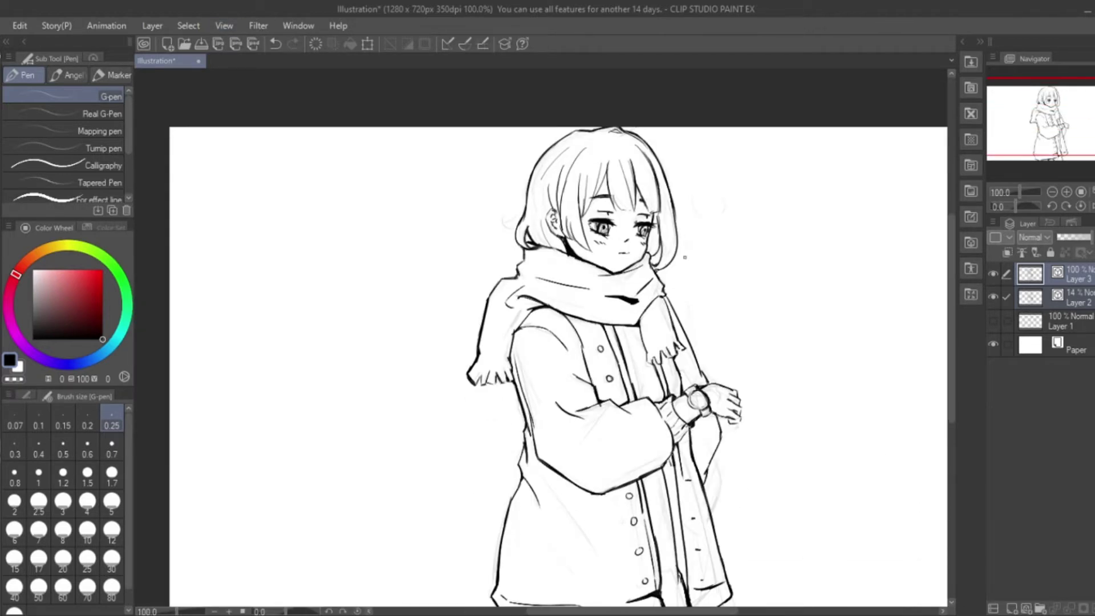
scroll(685, 257, "up", 3)
scroll(684, 280, "down", 4)
scroll(684, 280, "up", 1)
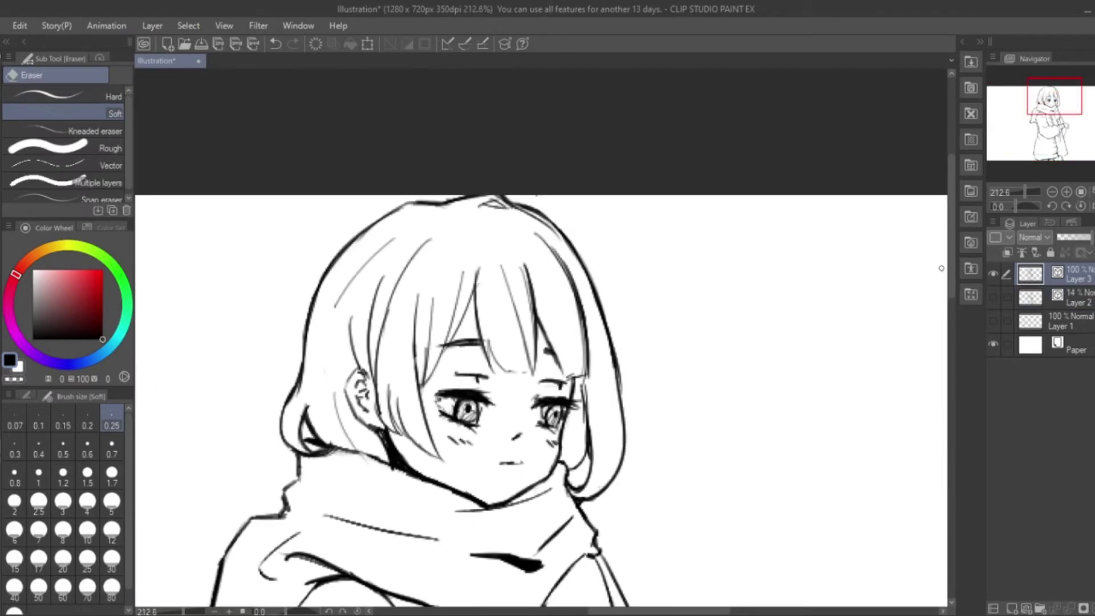
scroll(596, 213, "down", 3)
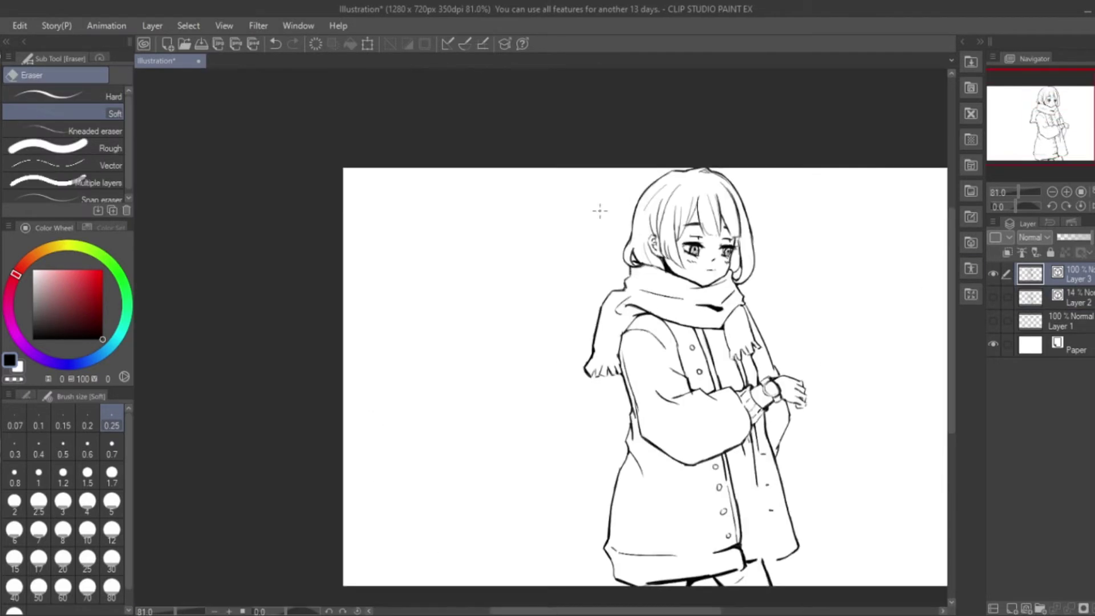
scroll(656, 274, "up", 7)
scroll(656, 274, "down", 6)
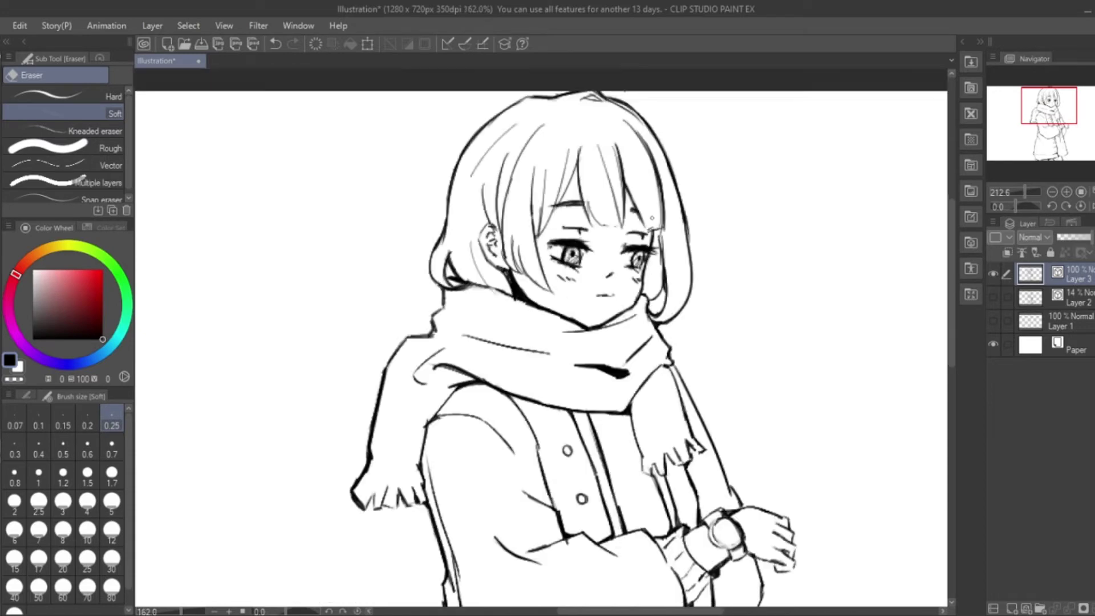
Step: Erase the far coat panel's inner lines and buttonhole marks below the cuff with the Vector eraser
scroll(656, 274, "up", 3)
key("p")
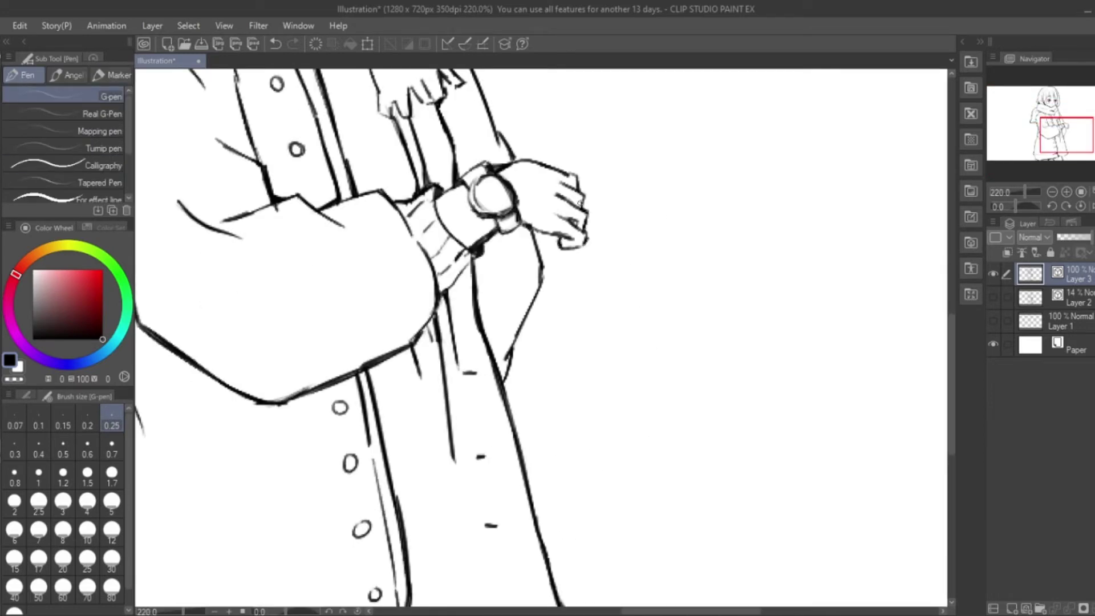
scroll(513, 161, "down", 3)
scroll(513, 162, "up", 3)
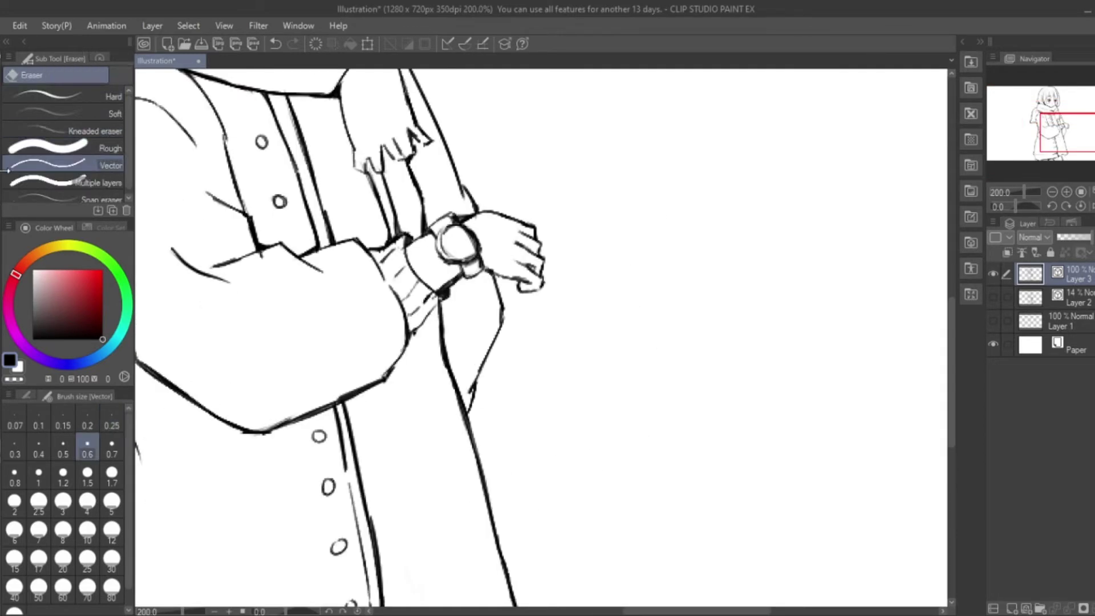
Step: Rough in the far coat panel's inner edge and hem on Layer 2 and ink them on Layer 3 with the G-pen
scroll(362, 316, "down", 3)
key("alt+bracketleft")
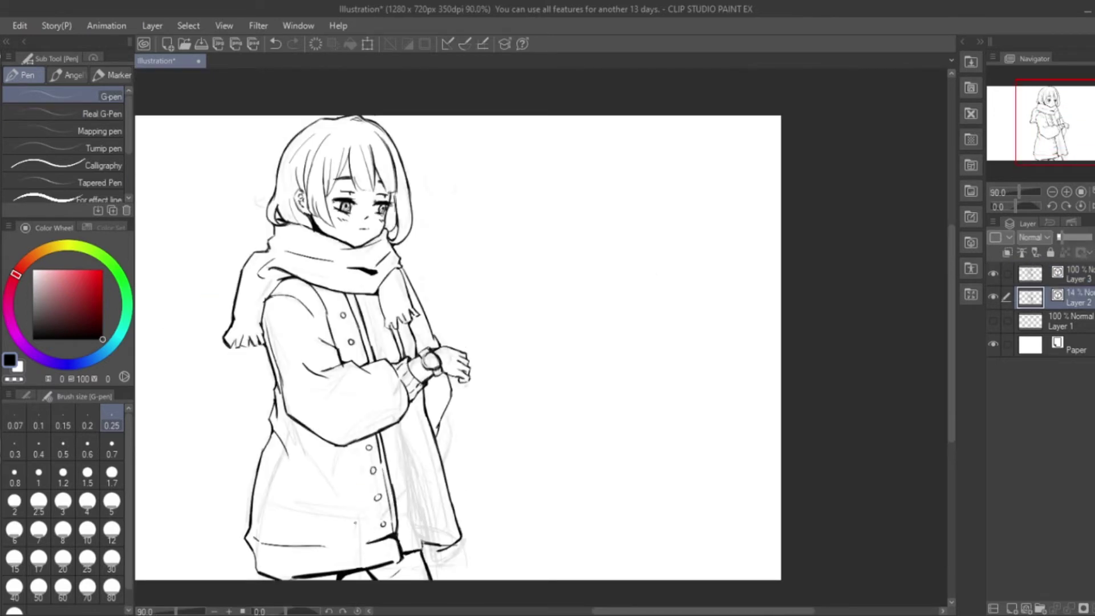
key("alt+bracketright")
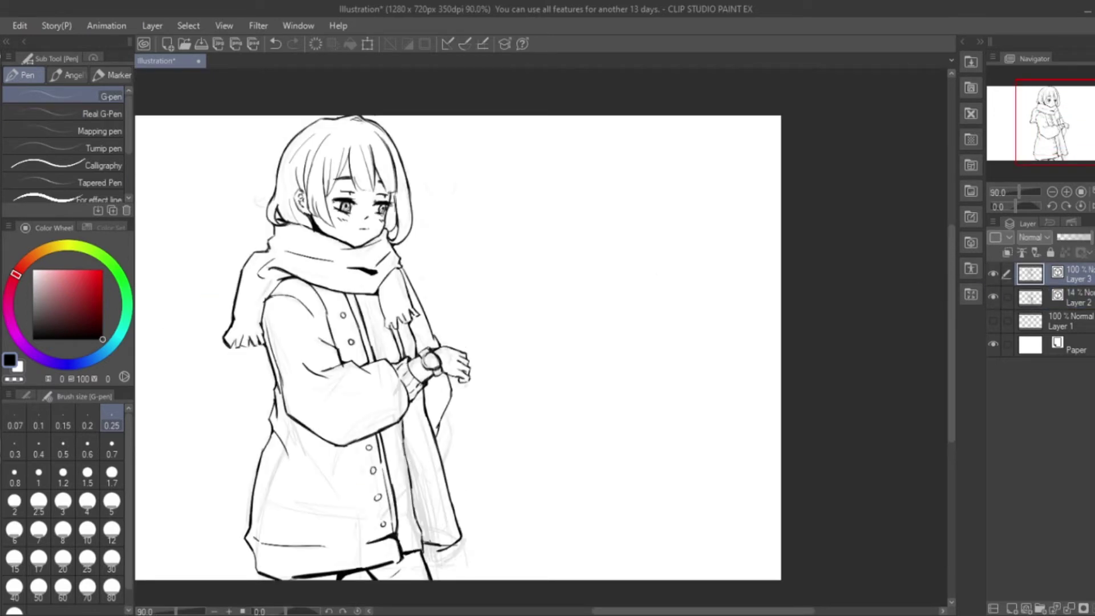
key("ctrl+z")
key("e")
key("p")
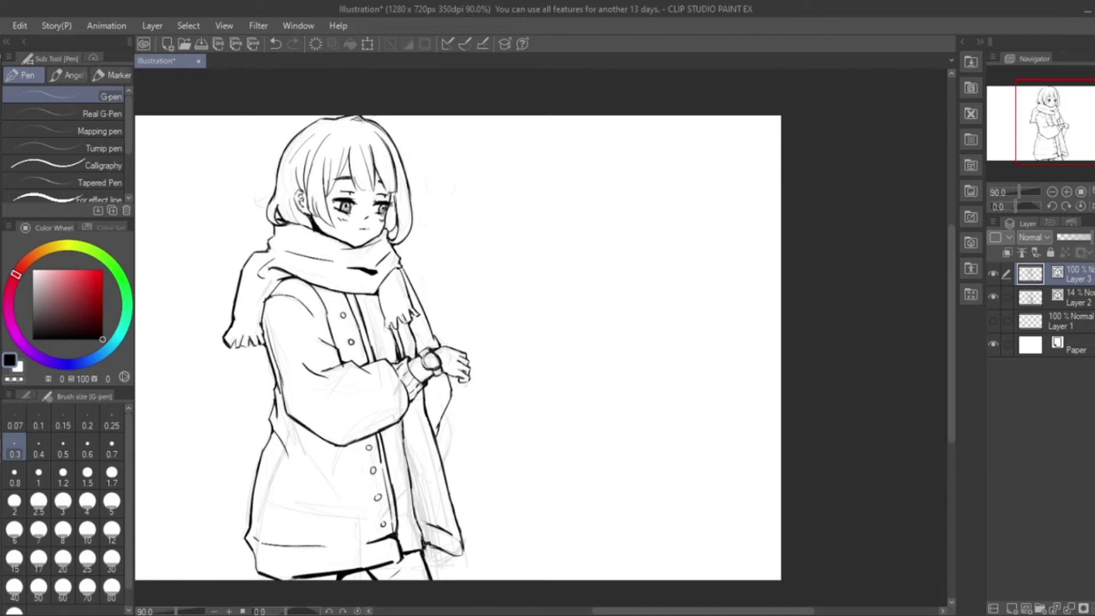
scroll(436, 451, "up", 4)
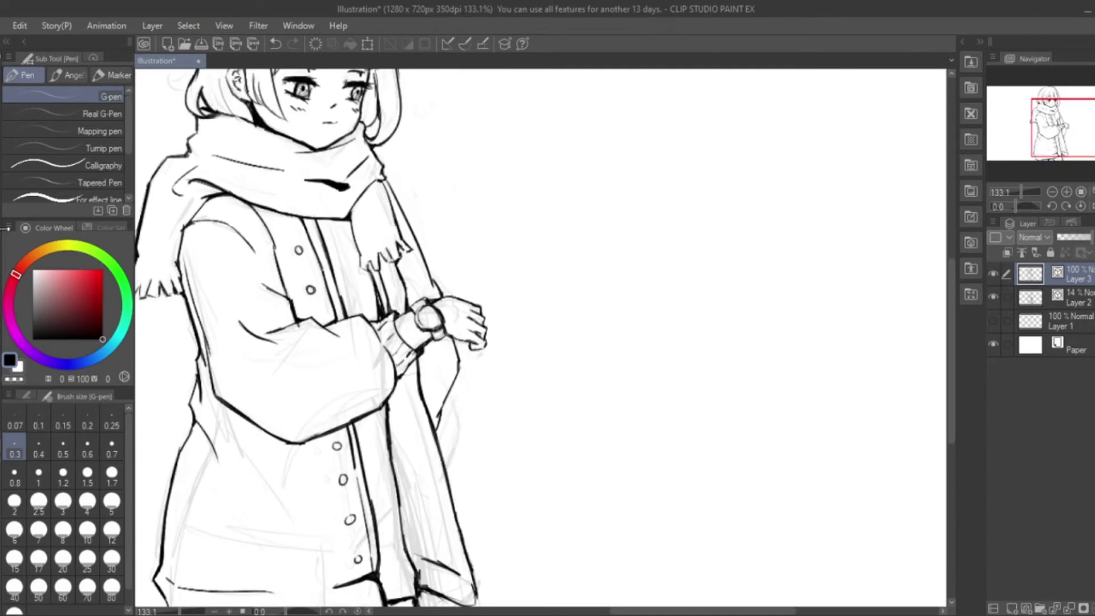
scroll(577, 335, "down", 2)
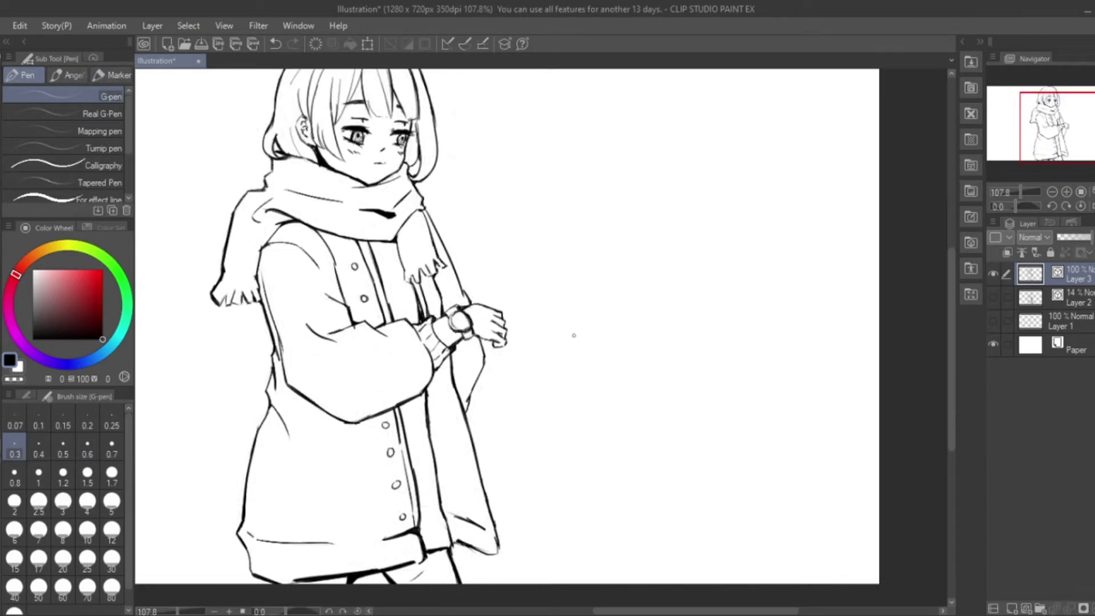
Step: Ink the far coat panel's inner edge and fold lines on Layer 3 with the G-pen at size 0.4
key("h")
key("ctrl+z")
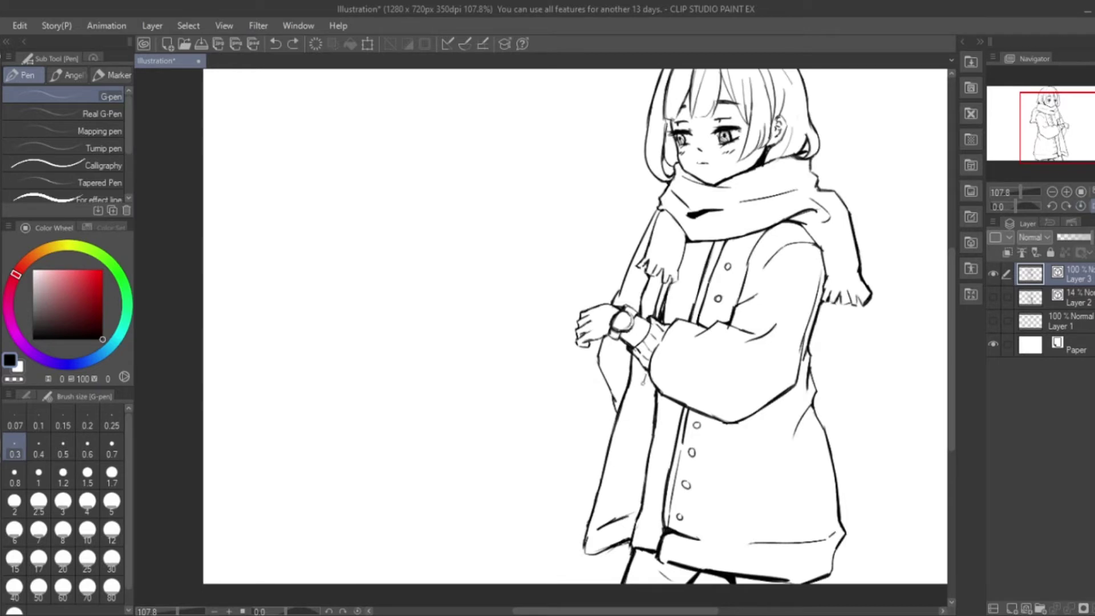
scroll(811, 306, "up", 6)
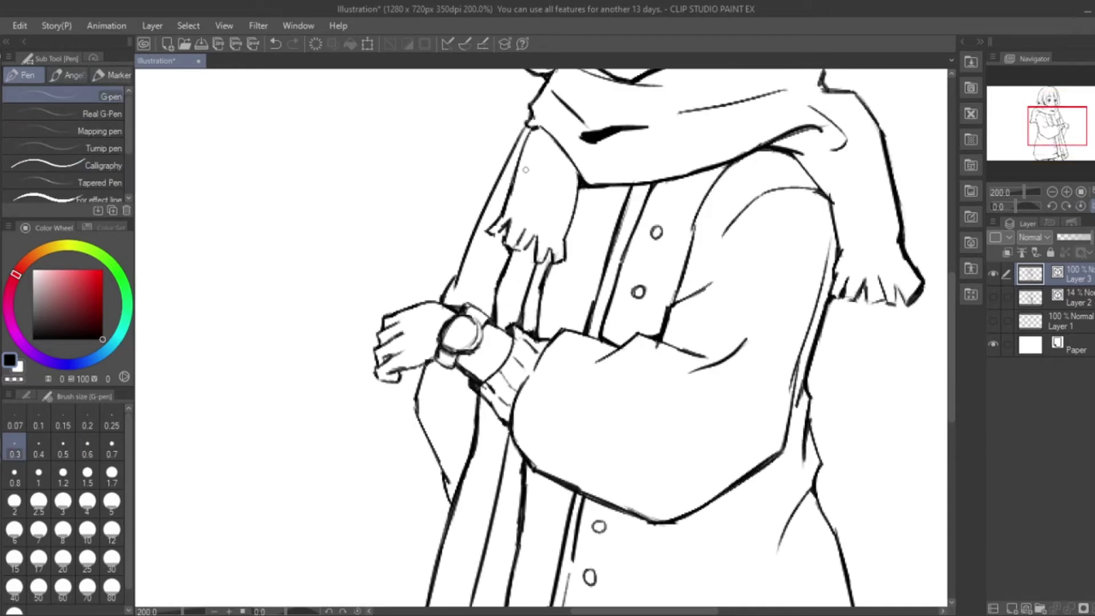
scroll(525, 169, "down", 6)
scroll(525, 169, "up", 5)
key("]")
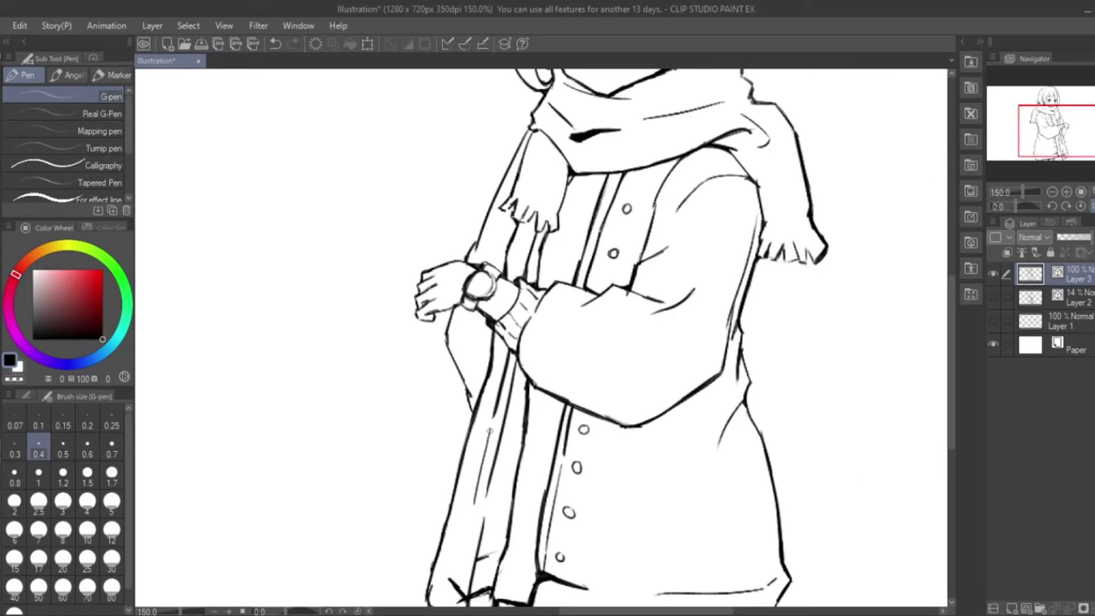
scroll(489, 432, "down", 5)
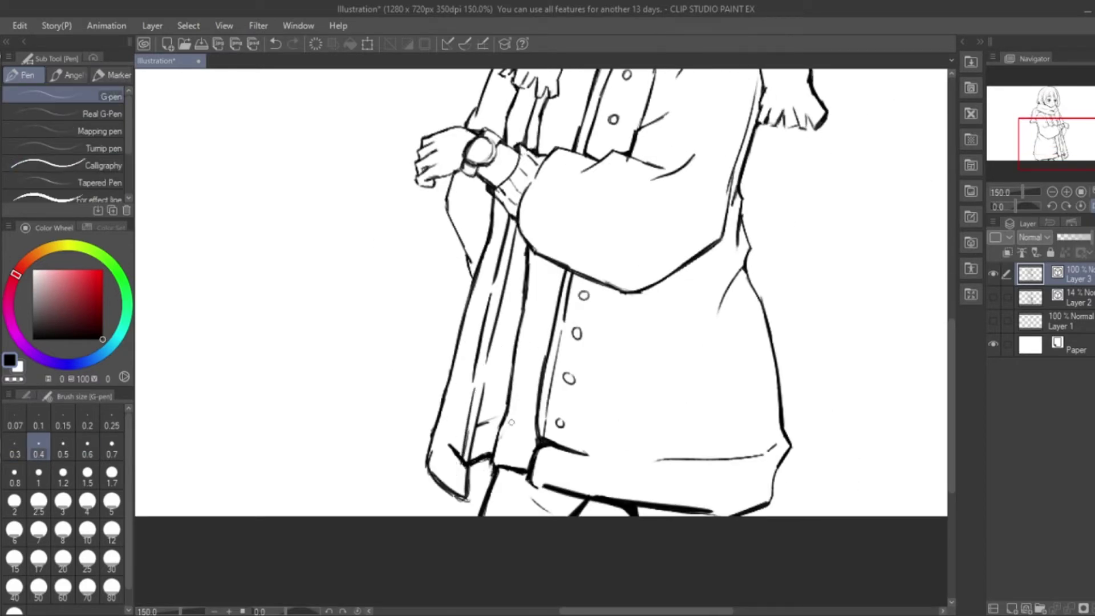
Step: Add Layer 4 beneath Layer 1, then select the area around the girl with Auto select, working on Layer 1
key("ctrl+alt+0")
scroll(509, 286, "up", 7)
scroll(508, 287, "right", 6)
key("ctrl+shift+n")
left_click_drag(1066, 273, 1085, 358)
left_click(1067, 320)
scroll(562, 254, "down", 3)
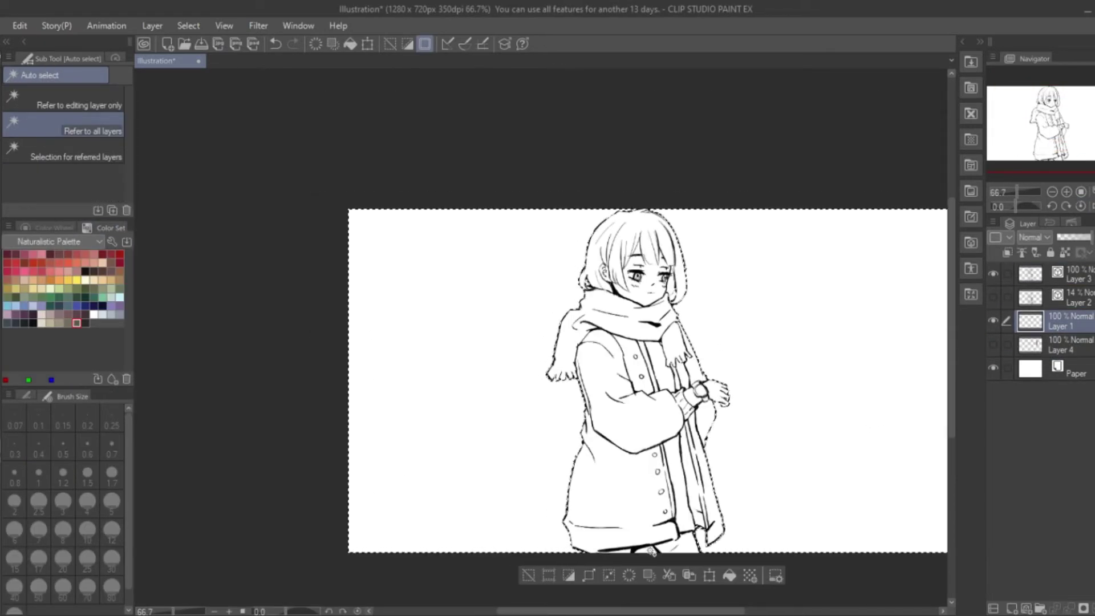
Step: Fill the girl's whole silhouette with lavender on Layer 1 and clear the selection
scroll(652, 550, "up", 6)
scroll(456, 203, "down", 6)
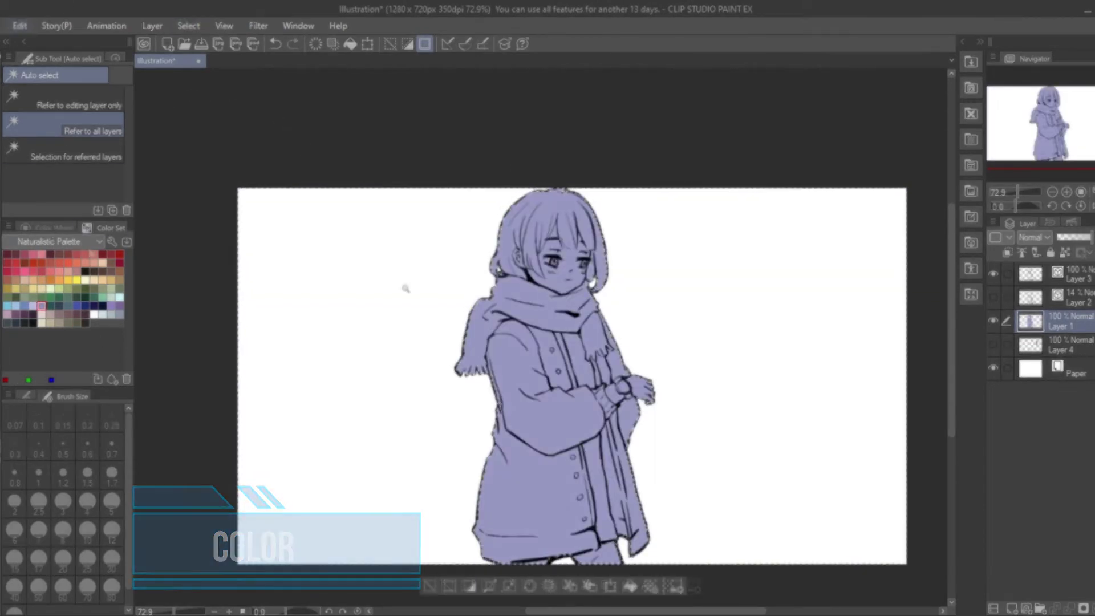
key("ctrl+d")
scroll(427, 254, "up", 5)
left_click_drag(948, 274, 943, 362)
key("ctrl+alt+0")
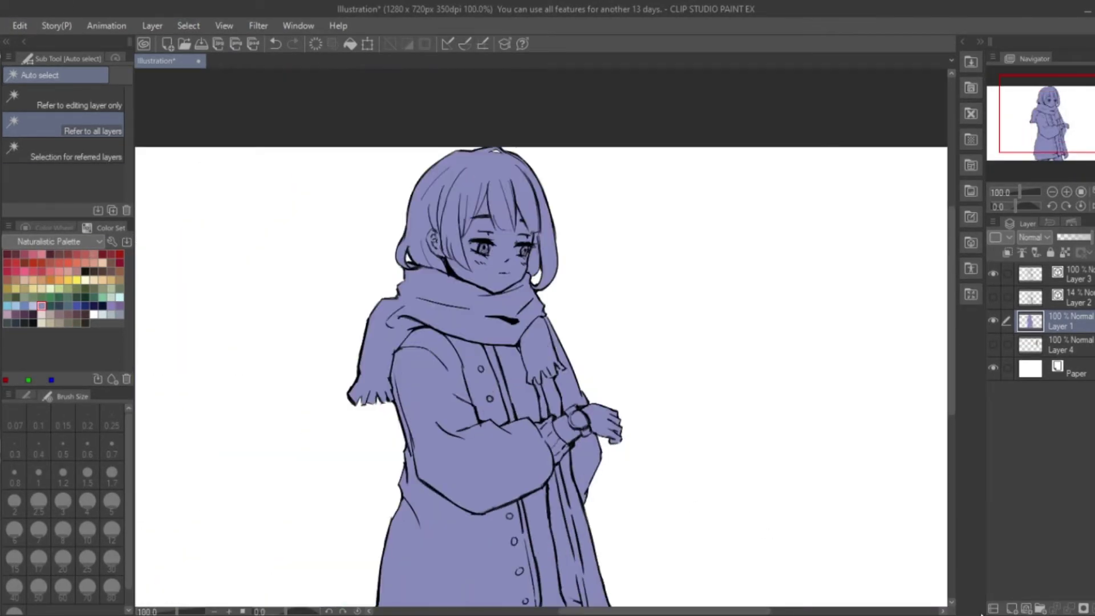
Step: Lower Layer 1's opacity to 47% and add Layer 5 clipped above it in Multiply mode for the Brick pen
left_click(1012, 608)
left_click_drag(1086, 237, 1077, 259)
scroll(576, 239, "up", 2)
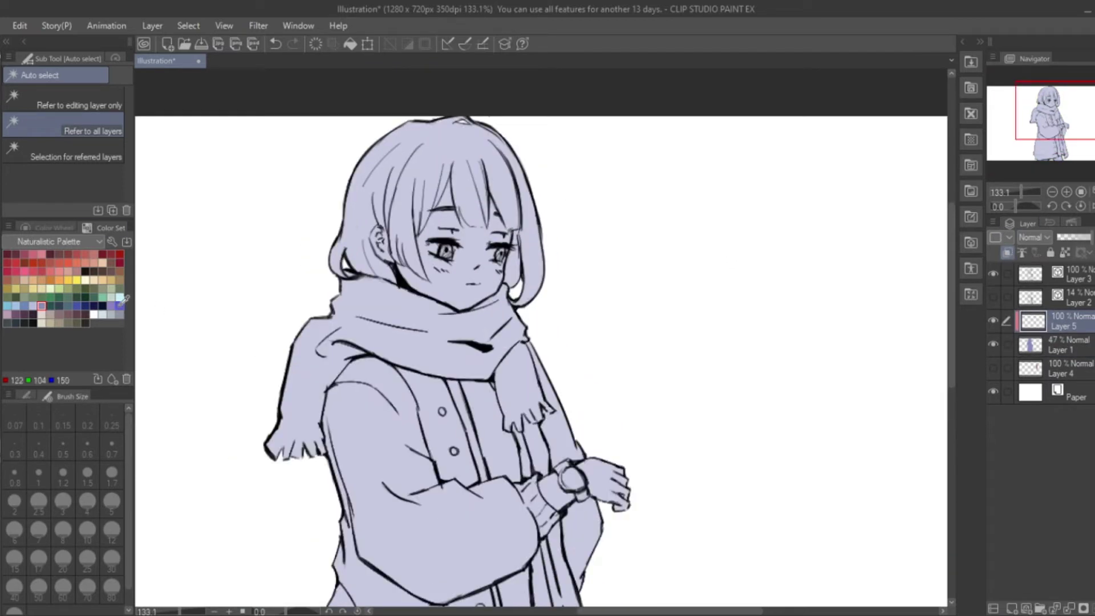
key("p")
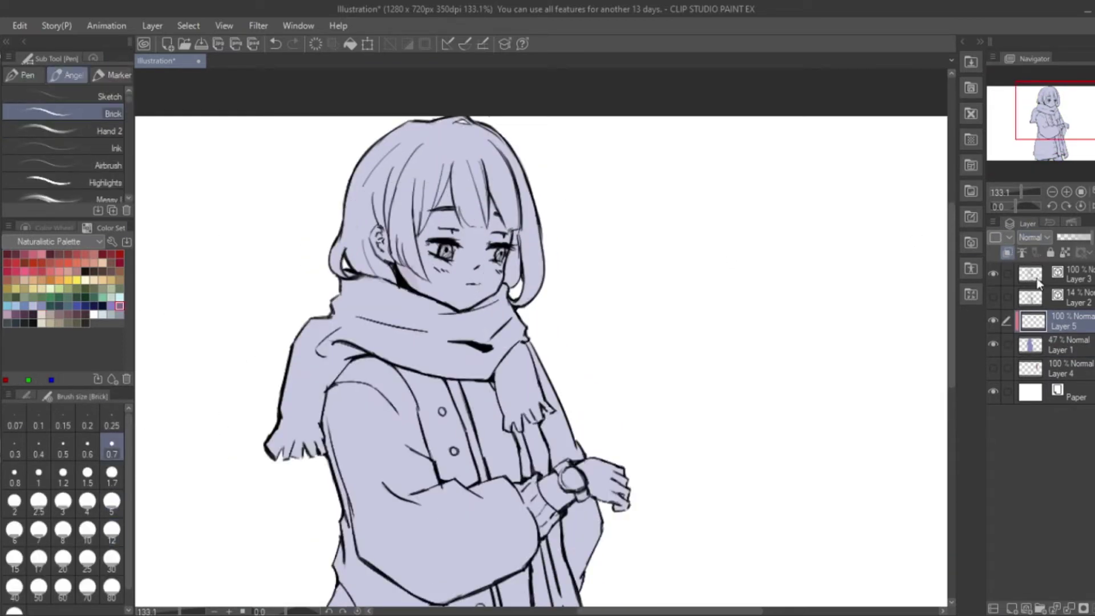
scroll(474, 266, "up", 3)
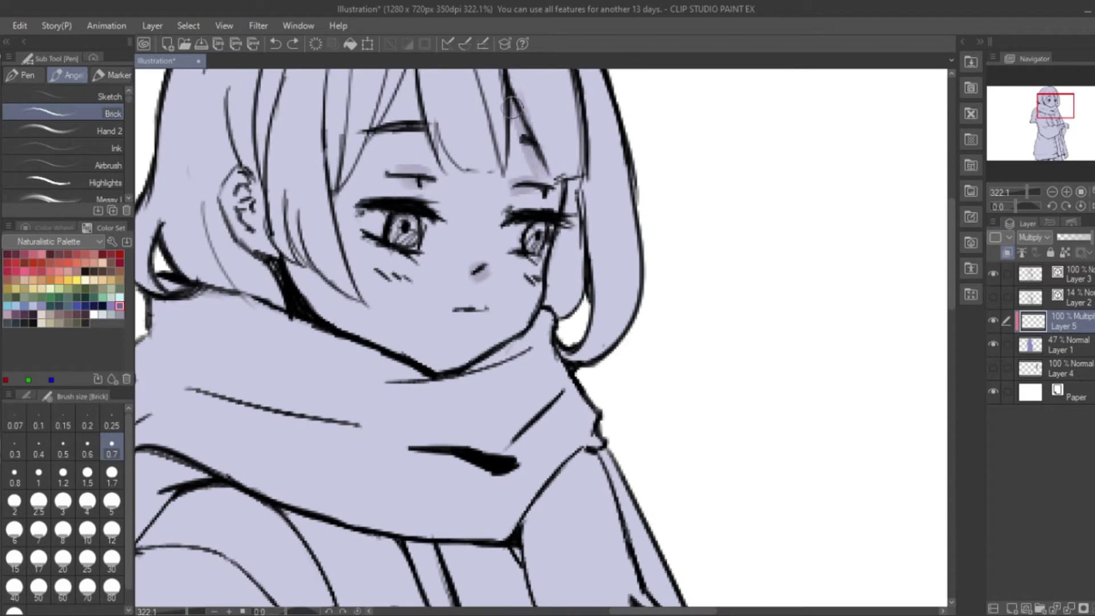
Step: Shade the face under the fringe, the lip, neck and ear on Layer 5 with the Brick pen, ending at size 0.25
left_click_drag(351, 146, 336, 220)
key("ctrl+z")
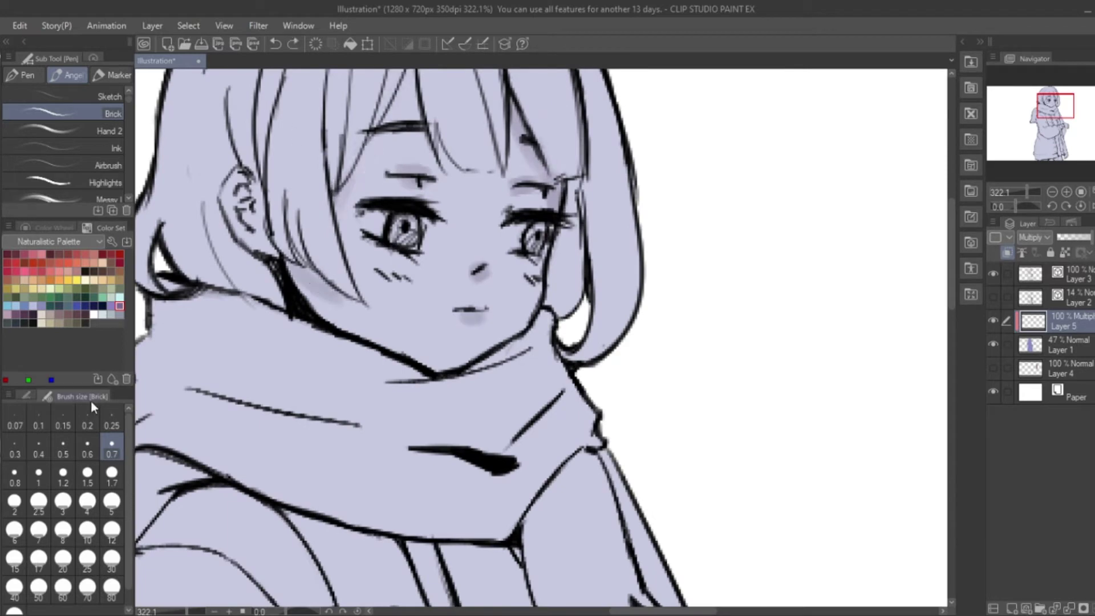
left_click(112, 424)
left_click_drag(313, 274, 342, 325)
left_click_drag(240, 199, 254, 234)
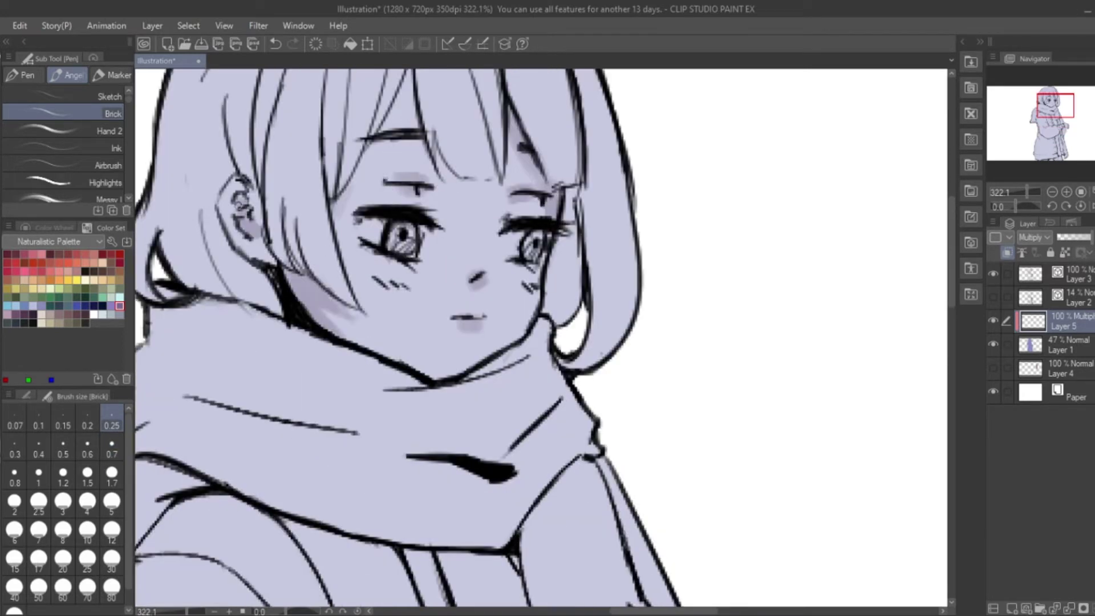
Step: Recolour the shading red and shade the fringe, side locks and lower hair with the Brick pen at size 0.4
scroll(400, 342, "down", 3)
left_click(40, 448)
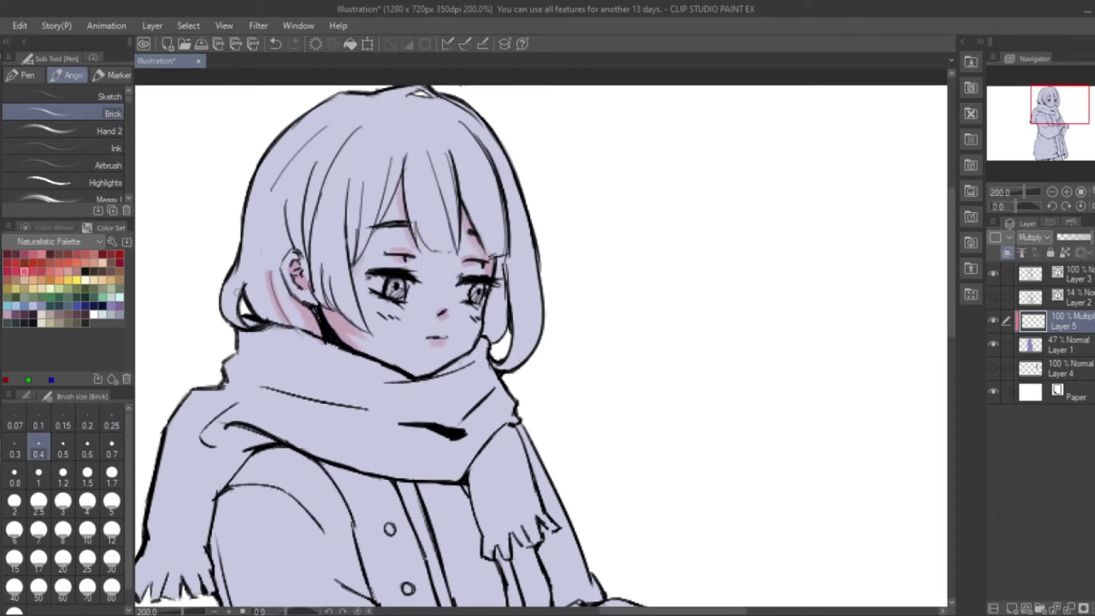
left_click_drag(315, 163, 311, 250)
left_click_drag(319, 262, 328, 297)
left_click_drag(351, 188, 344, 265)
mouse_move(391, 159)
left_mouse_down()
mouse_move(359, 251)
mouse_move(384, 211)
left_mouse_up()
left_click_drag(434, 169, 459, 245)
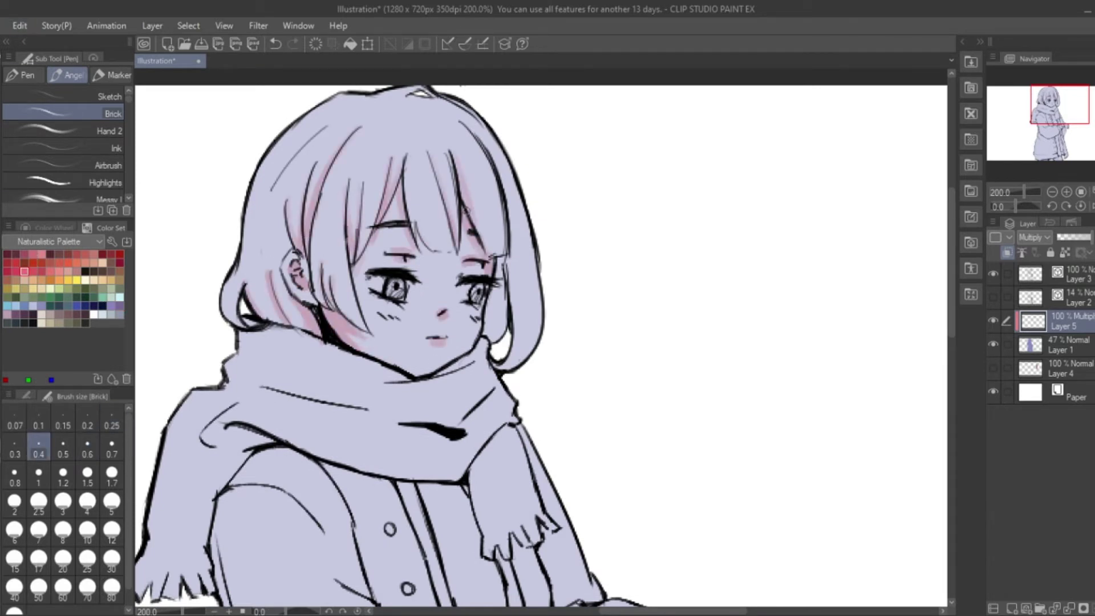
left_click_drag(464, 162, 469, 205)
left_click_drag(501, 254, 484, 312)
left_click_drag(509, 258, 501, 368)
left_click_drag(536, 282, 519, 207)
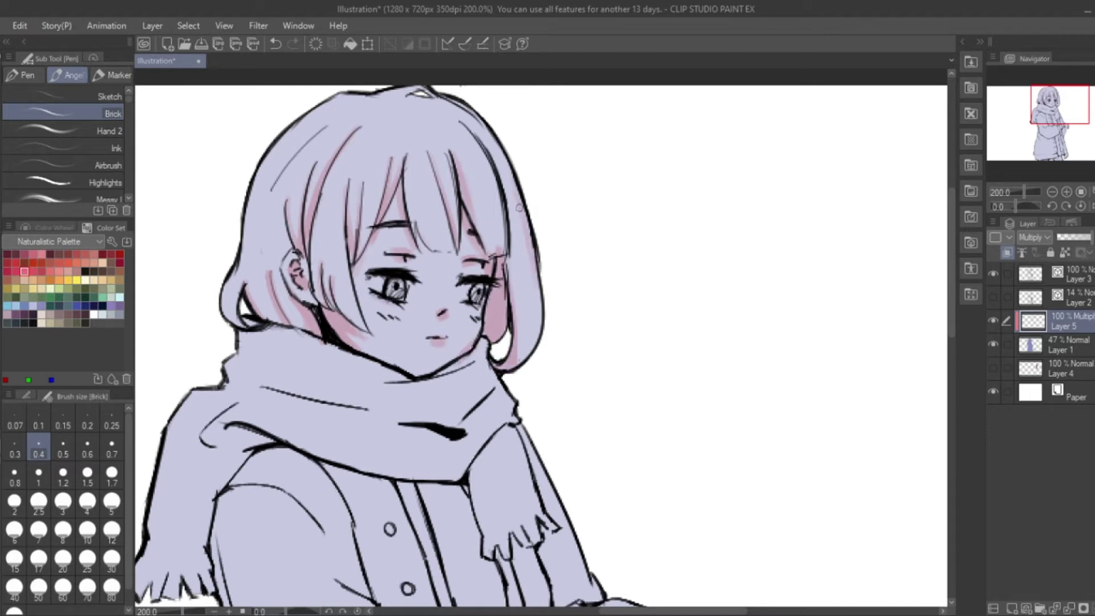
mouse_move(238, 272)
left_mouse_down()
mouse_move(254, 326)
mouse_move(368, 345)
mouse_move(450, 376)
left_mouse_up()
Step: Shade the scarf's folds under the chin and along the wraps with the Brick pen at size 0.7
scroll(319, 336, "down", 2)
key("]")
key("]")
key("]")
left_click_drag(485, 282, 490, 359)
left_click_drag(388, 314, 502, 296)
left_click_drag(513, 325, 507, 340)
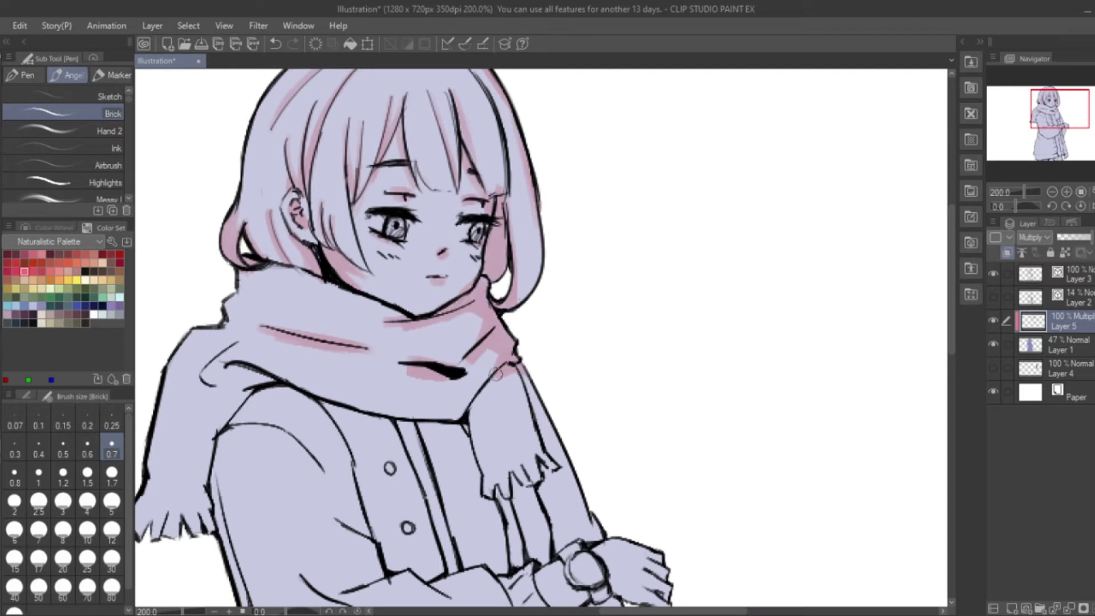
left_click_drag(214, 374, 272, 381)
left_click_drag(234, 343, 202, 388)
Step: Shade the hanging scarf end behind the shoulder and the upper sleeve's folds
scroll(317, 369, "down", 2)
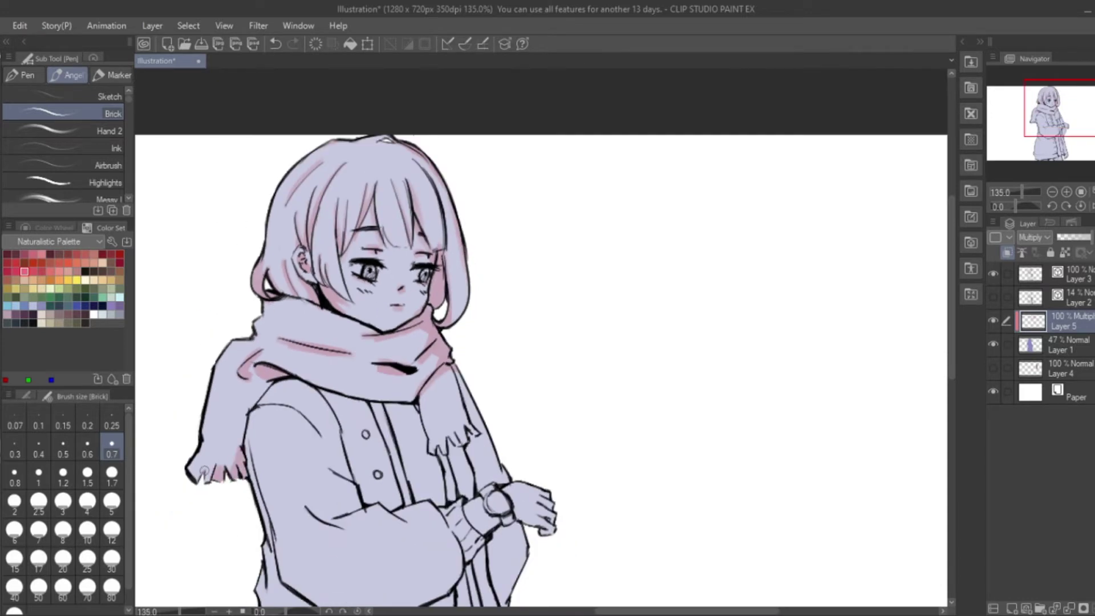
left_click_drag(273, 384, 234, 467)
left_click_drag(257, 406, 317, 422)
left_click_drag(329, 415, 348, 478)
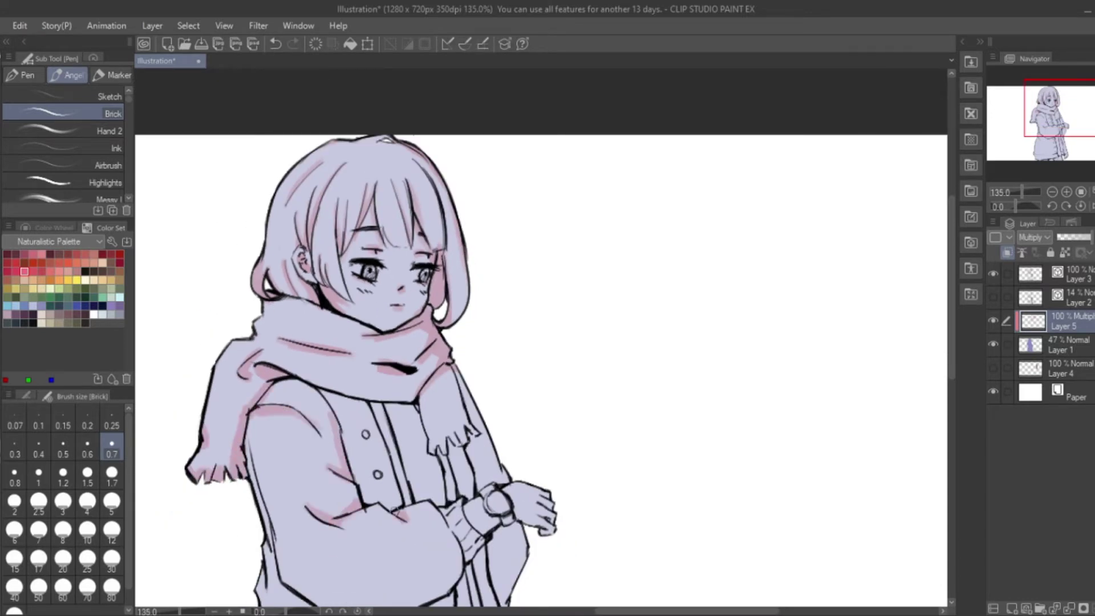
Step: Shade the far side of the coat behind the hand and the coat front beneath the scarf
scroll(393, 512, "down", 3)
left_click_drag(476, 251, 505, 462)
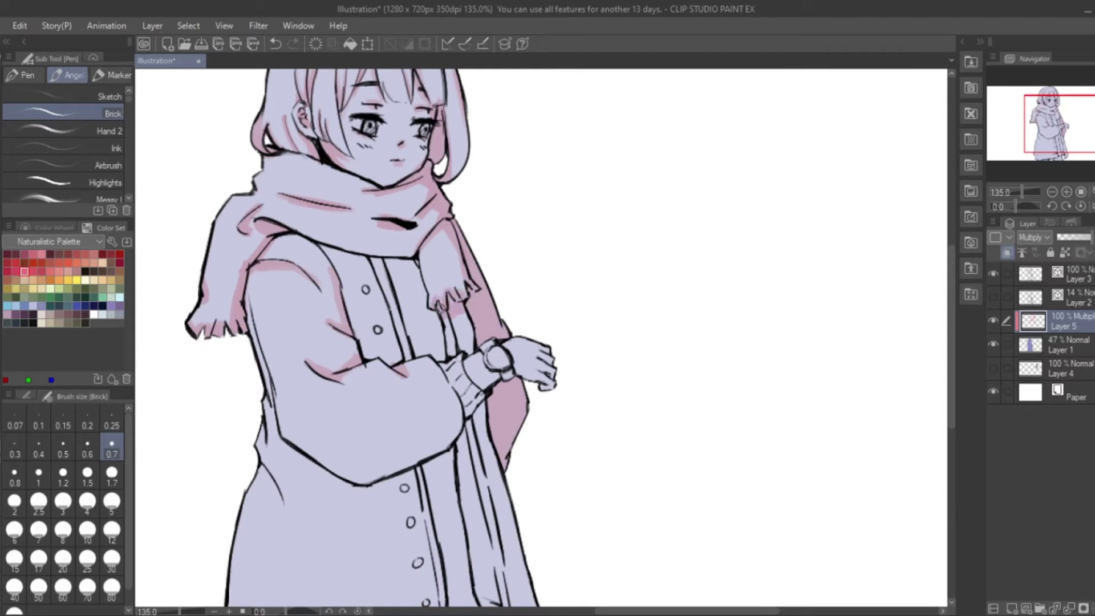
mouse_move(418, 262)
left_mouse_down()
mouse_move(320, 247)
mouse_move(458, 318)
mouse_move(390, 361)
mouse_move(363, 243)
mouse_move(340, 281)
mouse_move(356, 270)
mouse_move(356, 334)
left_mouse_up()
left_click_drag(364, 255, 360, 353)
Step: Shade the coat's inner lining, the legs below it and the fold along the hem
scroll(399, 342, "down", 3)
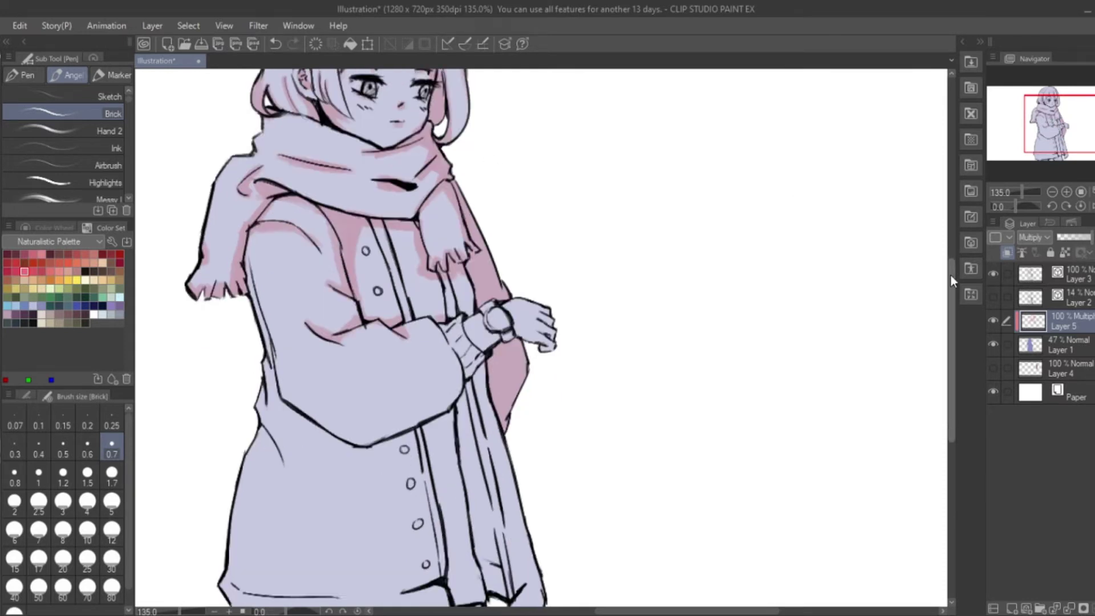
left_click_drag(483, 374, 497, 445)
left_click_drag(470, 308, 493, 479)
mouse_move(465, 516)
left_mouse_down()
mouse_move(425, 547)
mouse_move(404, 544)
left_mouse_up()
left_click_drag(288, 496, 225, 481)
Step: Shade the coat's back edge and waist, the sleeve's outer edge and the area beneath the forearm
left_click_drag(285, 365, 256, 328)
left_click_drag(245, 376, 285, 353)
left_click_drag(280, 268, 260, 325)
left_click_drag(251, 129, 259, 263)
left_click_drag(265, 274, 268, 283)
left_click_drag(244, 369, 239, 519)
mouse_move(369, 341)
left_mouse_down()
mouse_move(274, 308)
mouse_move(393, 370)
mouse_move(450, 320)
left_mouse_up()
left_click_drag(481, 271, 388, 363)
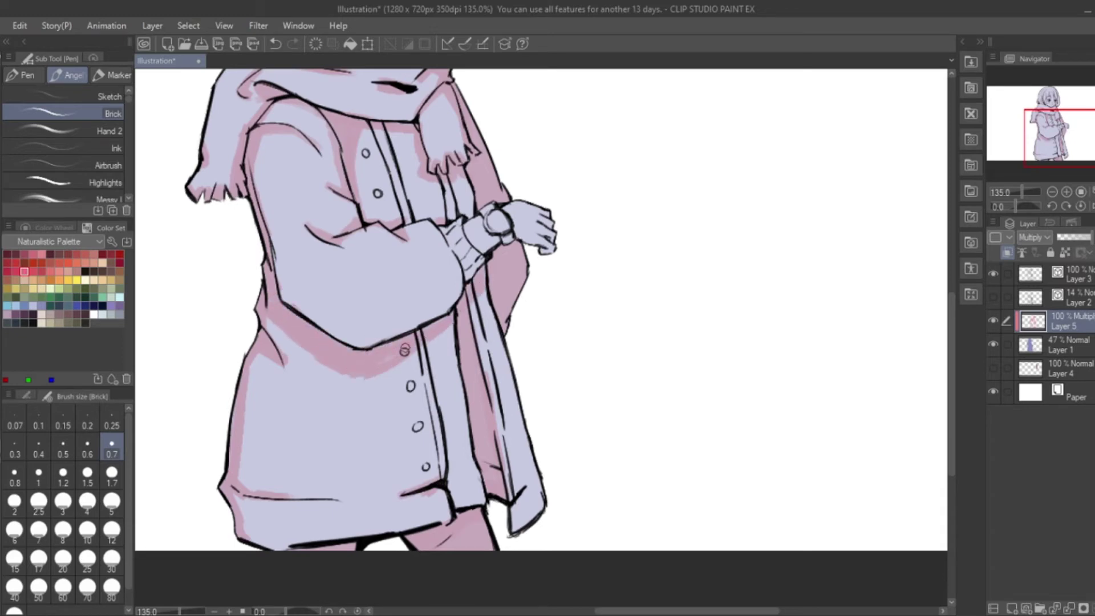
Step: Shade the folds of the sleeve cuff at the wrist
scroll(389, 362, "up", 5)
scroll(453, 456, "up", 2)
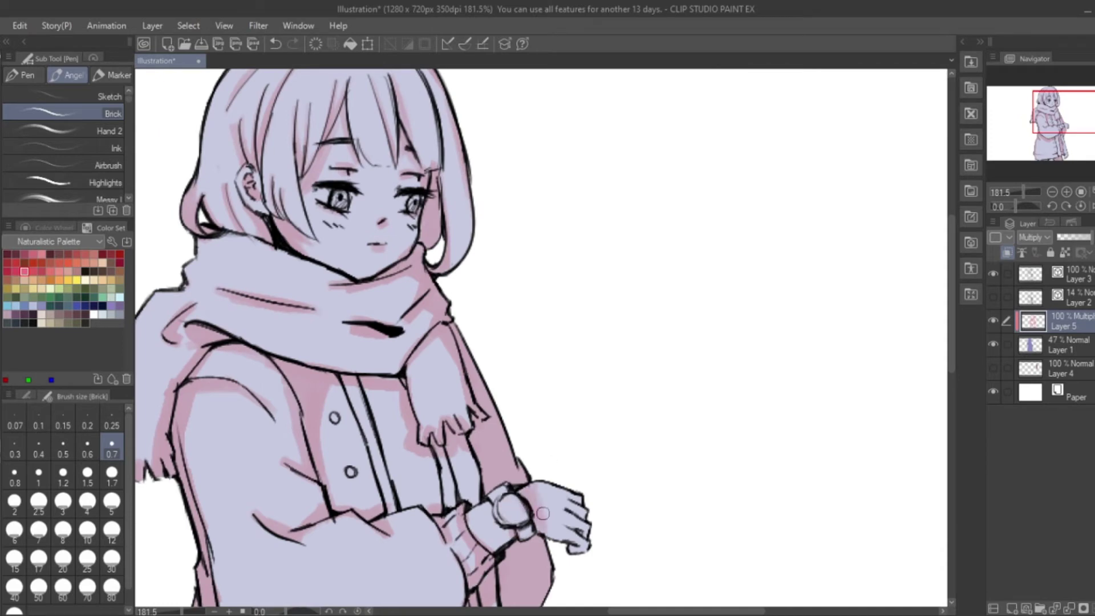
key("ctrl+alt+0")
scroll(957, 312, "down", 3)
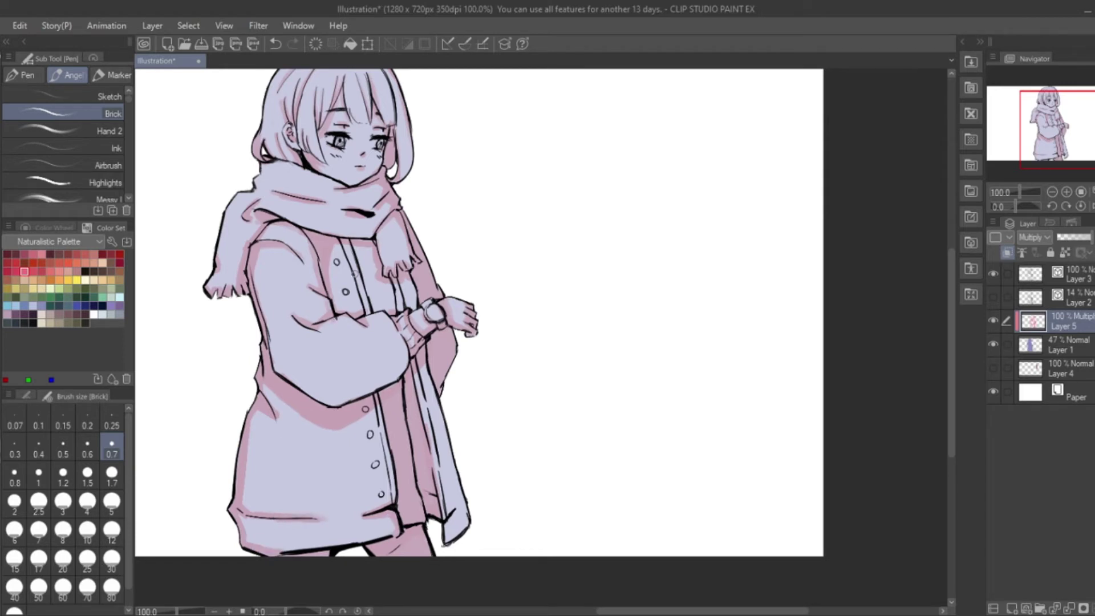
Step: Set Layer 1's opacity to 76% and fill the layer with white
left_click(1060, 345)
left_click_drag(1071, 237, 1086, 240)
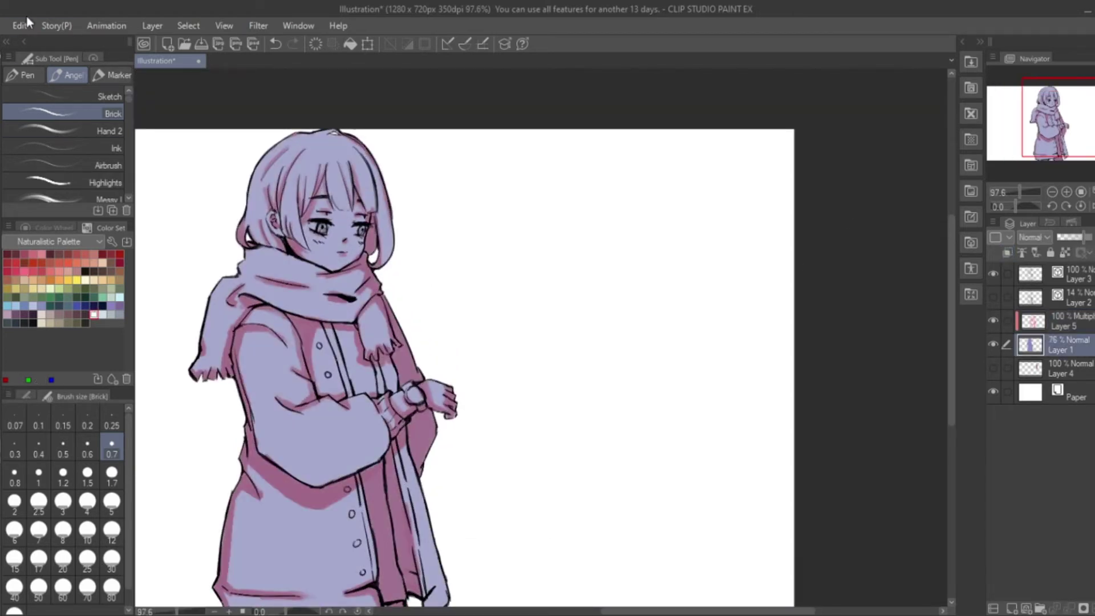
key("Delete")
Step: Erase the pink shading that spills outside the figure's outline on Layer 1 with the Soft eraser
key("e")
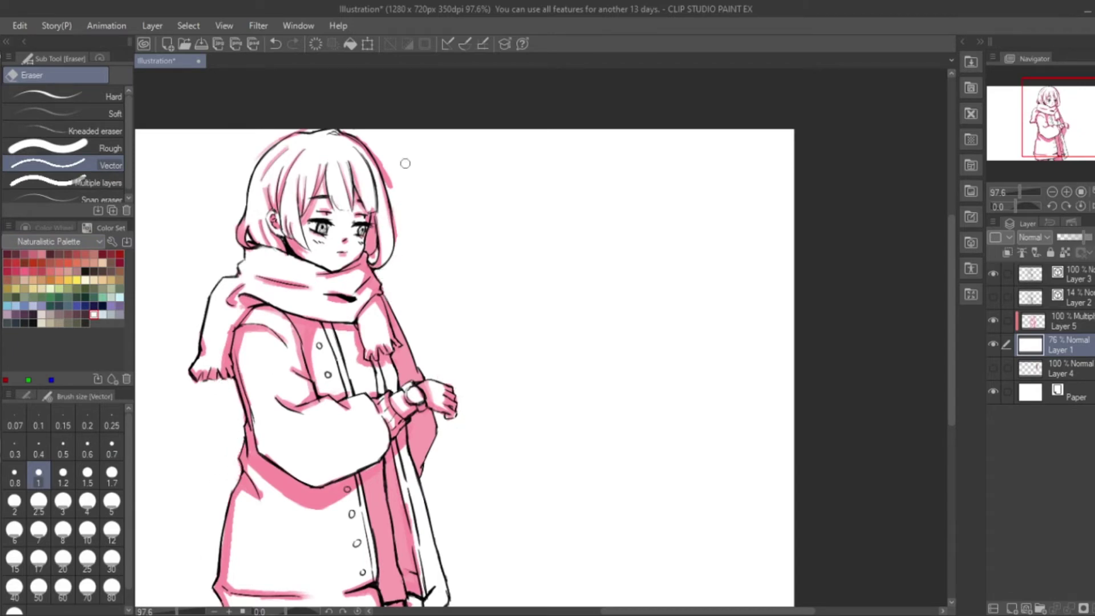
scroll(405, 163, "up", 5)
key("e")
left_click_drag(268, 97, 442, 271)
left_click_drag(951, 257, 832, 418)
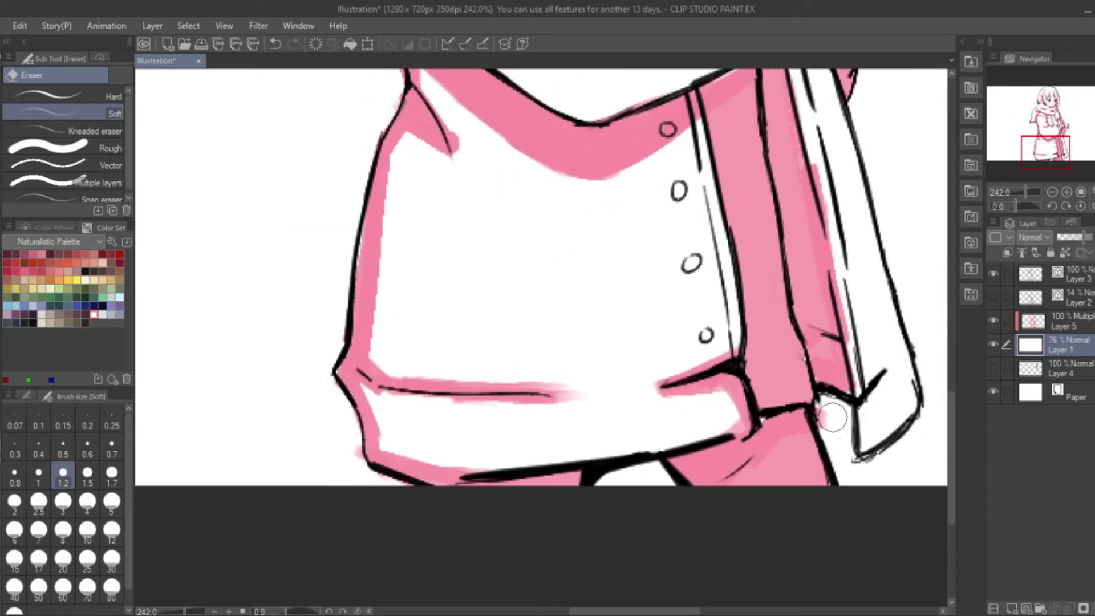
scroll(367, 464, "down", 3)
Step: Show the palette swatches on Layer 4 and restore Layer 1's lavender silhouette at 47% opacity
left_click(1032, 321)
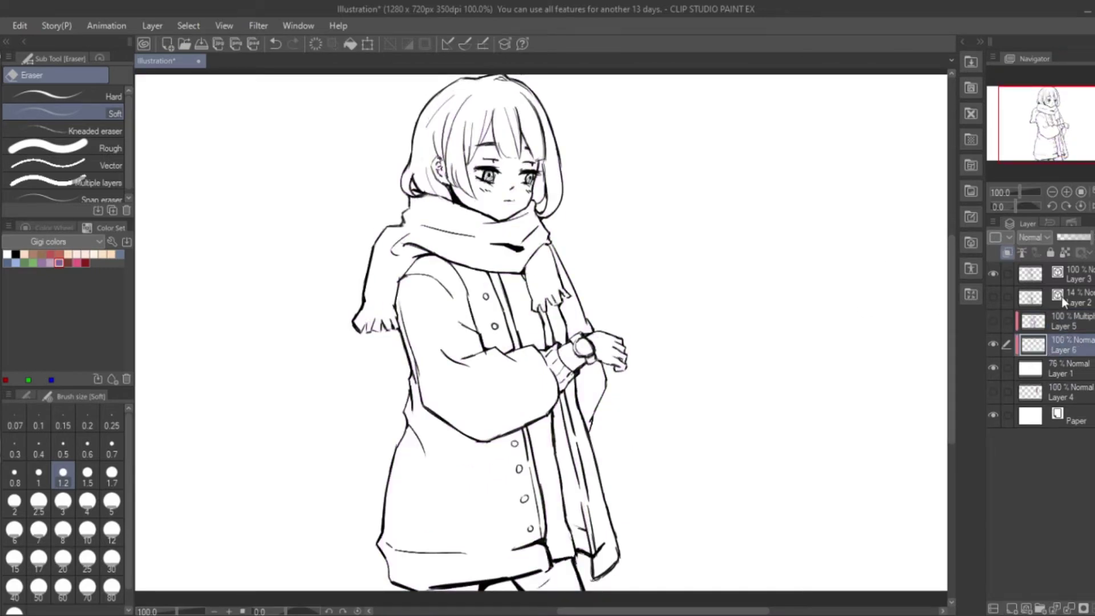
key("g")
left_click(993, 321)
left_click(993, 320)
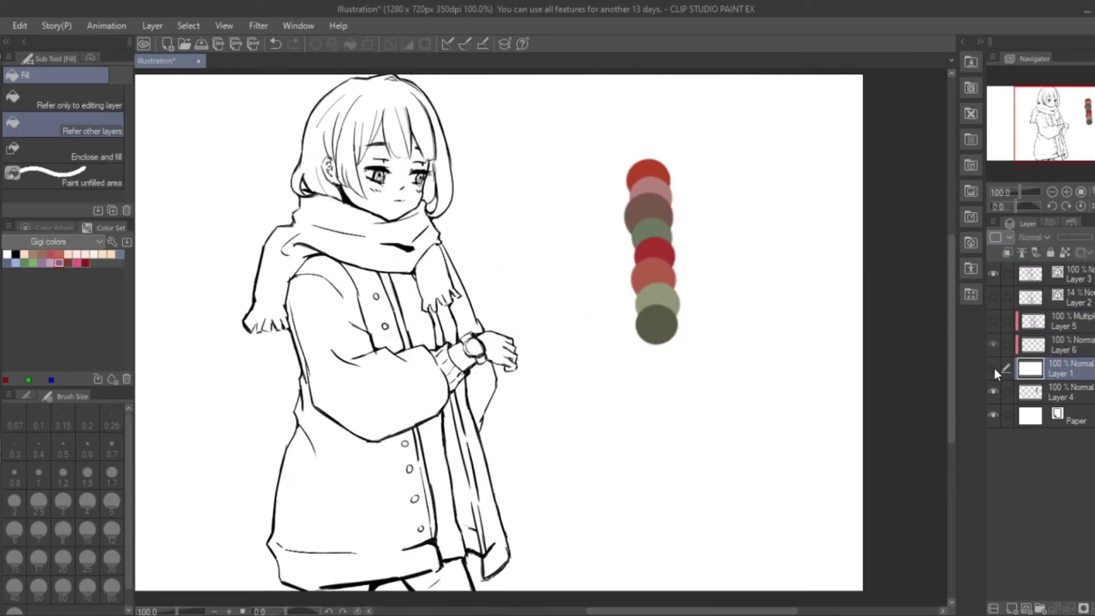
left_click(993, 368)
left_click(994, 368)
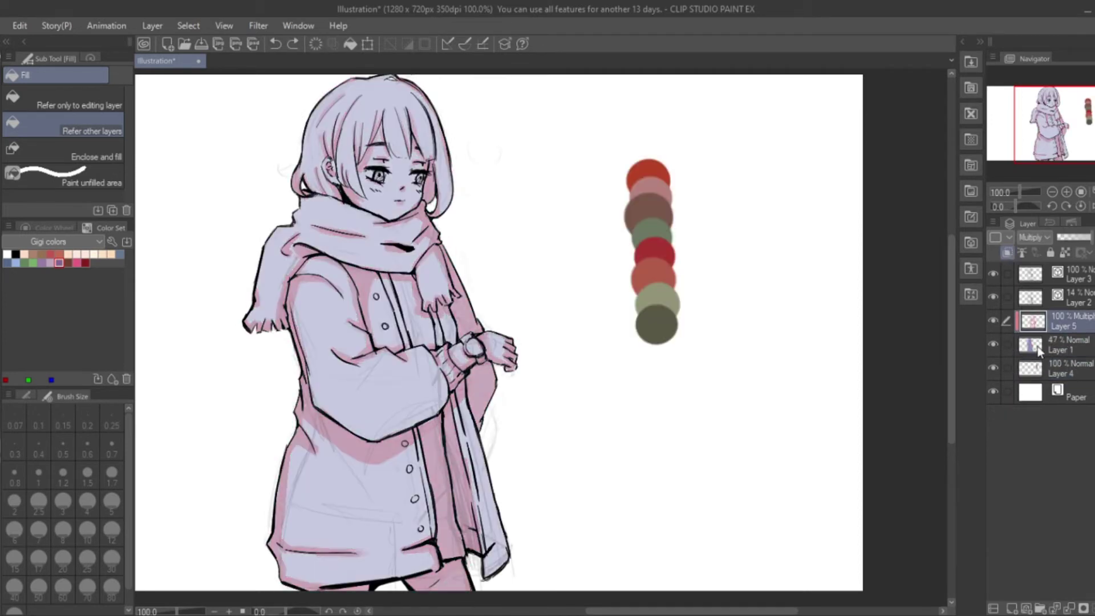
Step: Add Layer 6 clipped above Layer 1 and hide the Layer 5 shading and Layer 2 sketch
left_click(1041, 343)
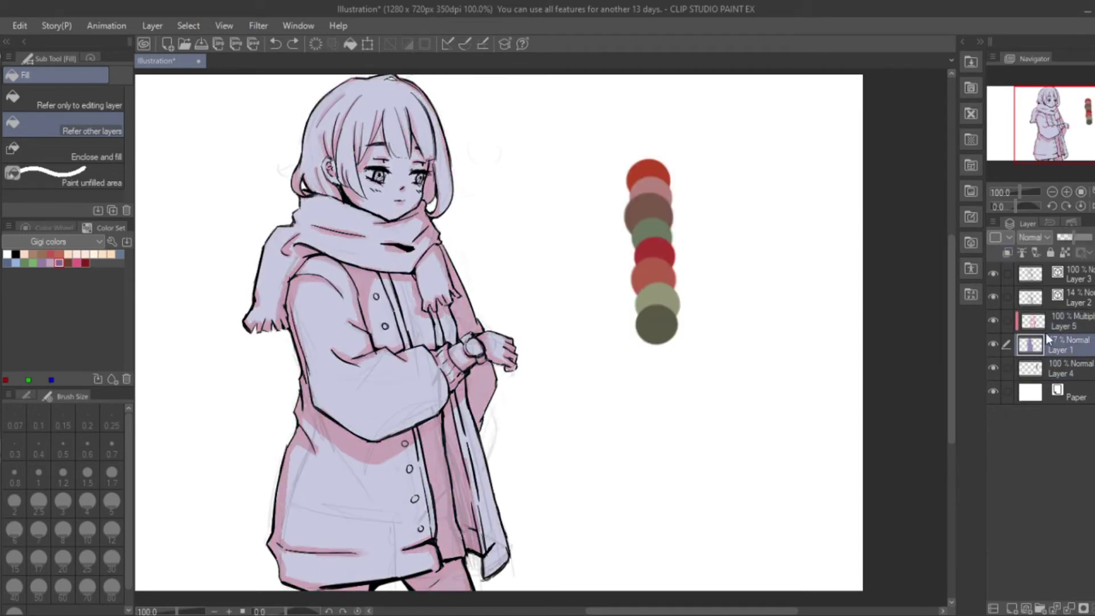
key("ctrl+shift+n")
left_click(993, 320)
left_click(993, 297)
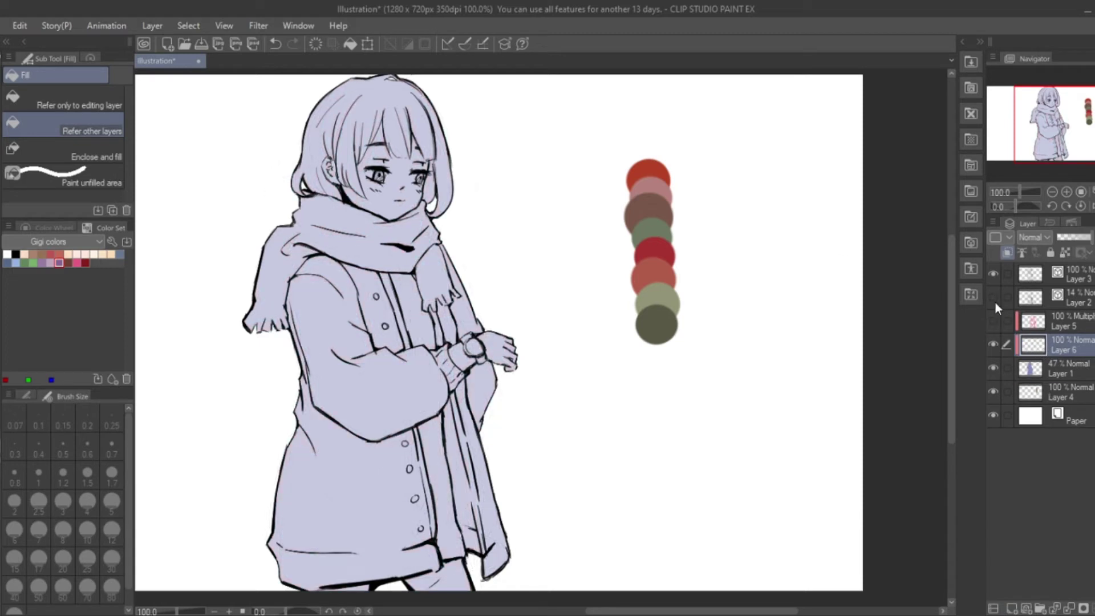
Step: Sample the brown swatch and fill the coat's near sleeve with it on Layer 6
key("i")
scroll(499, 342, "up", 2)
key("g")
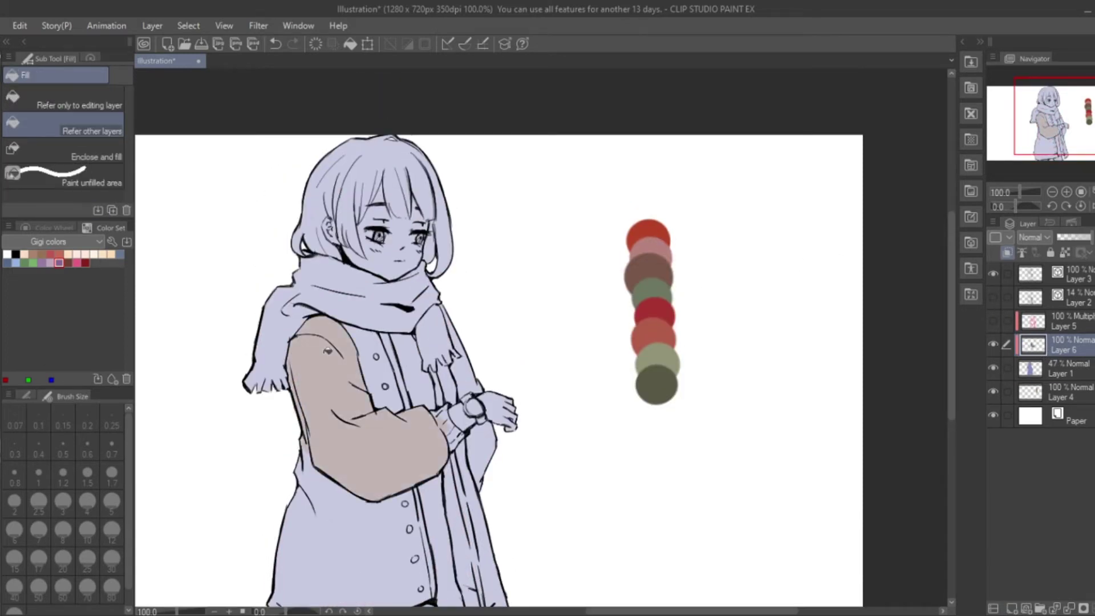
left_click(365, 410)
Step: Set Layer 1's opacity to 100% and recolour its silhouette to the pale pink skin tone
left_click(1066, 368)
left_click(1088, 238)
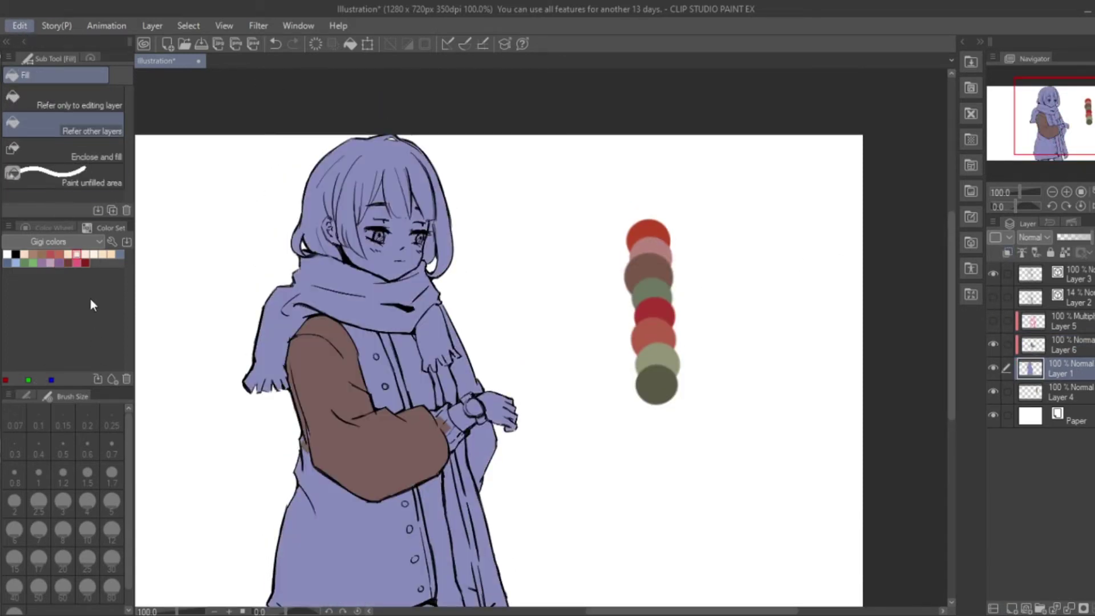
left_click(1007, 252)
Step: Fill the coat body, far panel and cuff with brown on Layer 6, touching up gaps with the Brick pen
left_click(1067, 345)
left_click(348, 513)
left_click(473, 513)
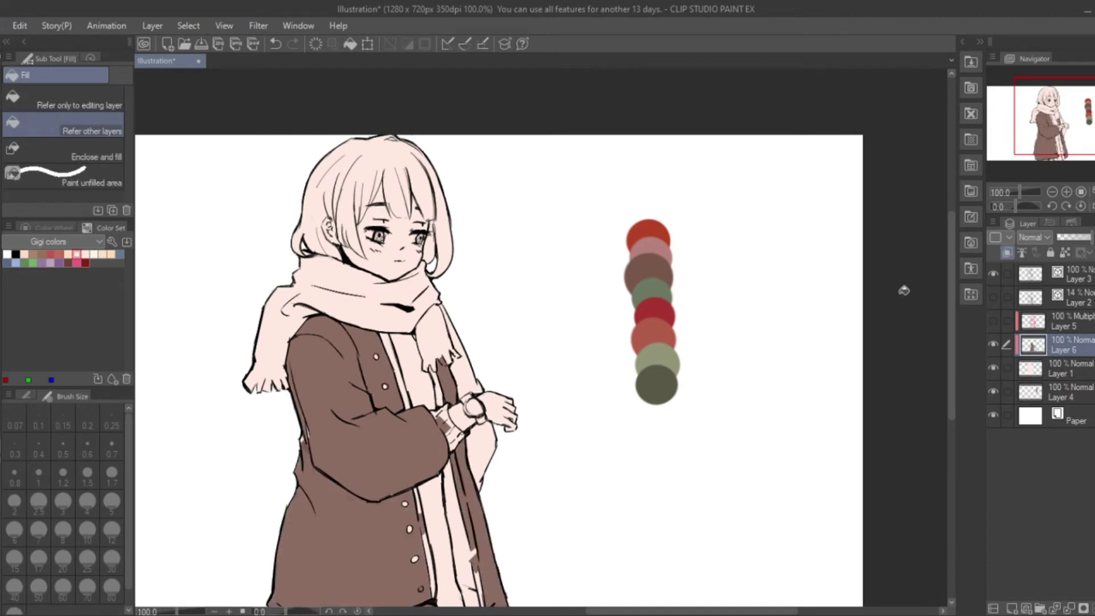
scroll(467, 451, "down", 3)
left_click(459, 365)
key("p")
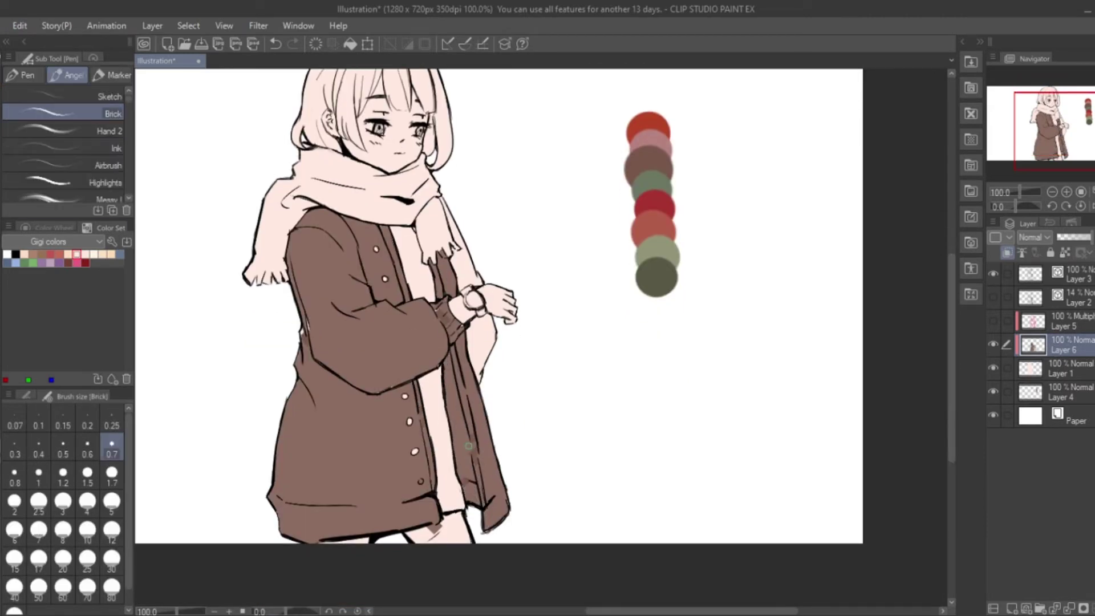
Step: Recolour the coat's body, sleeve and far panels on Layer 6 with a darker brown
key("ctrl+z")
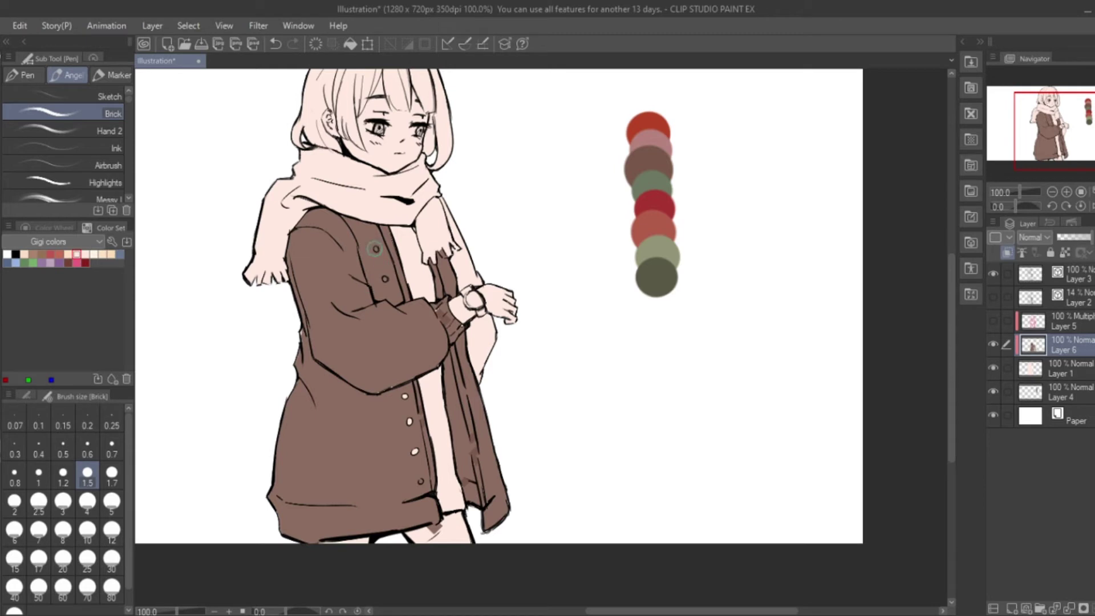
key("g")
scroll(570, 177, "up", 3)
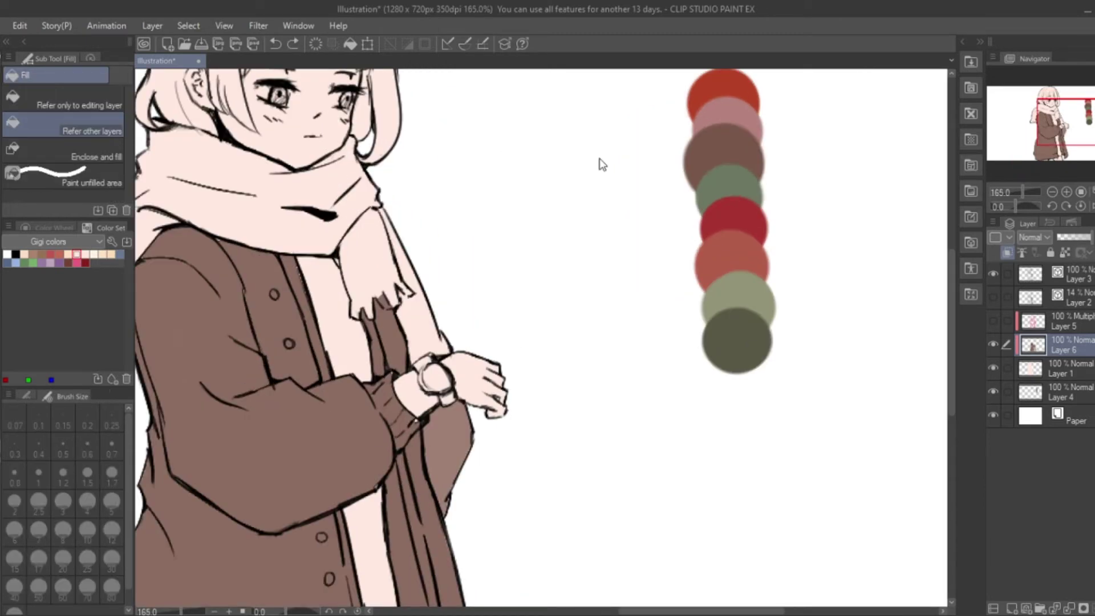
left_click(27, 395)
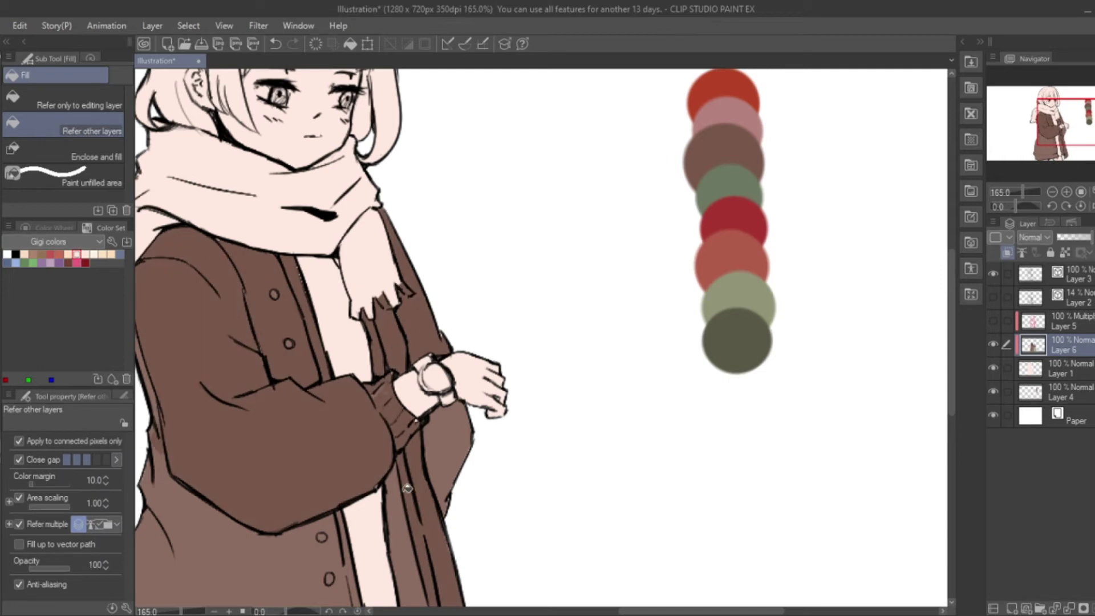
scroll(346, 264, "down", 3)
key("e")
key("p")
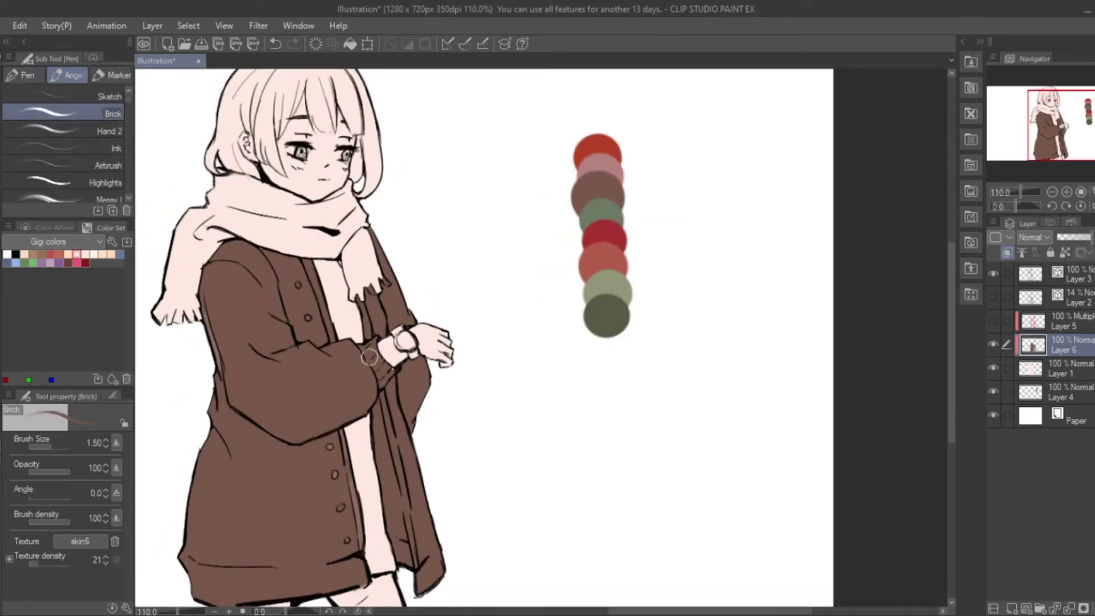
Step: Clean up the brown fill along the coat's cuff, front edges and hem on Layer 6 with a fine Brick pen and soft eraser
scroll(373, 351, "up", 5)
left_click(47, 395)
scroll(371, 514, "down", 2)
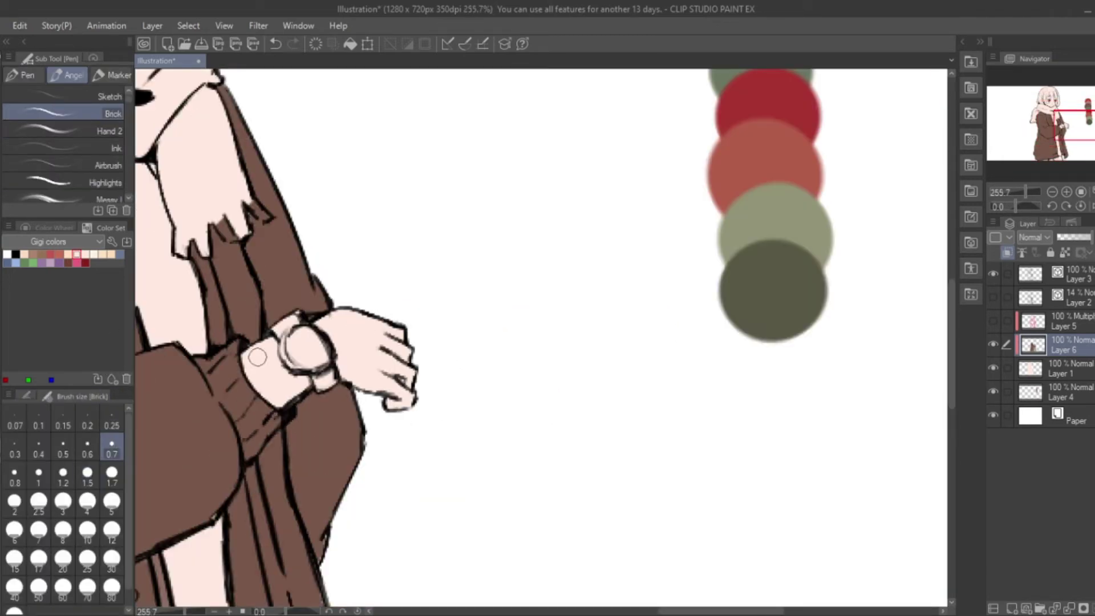
scroll(158, 274, "left", 5)
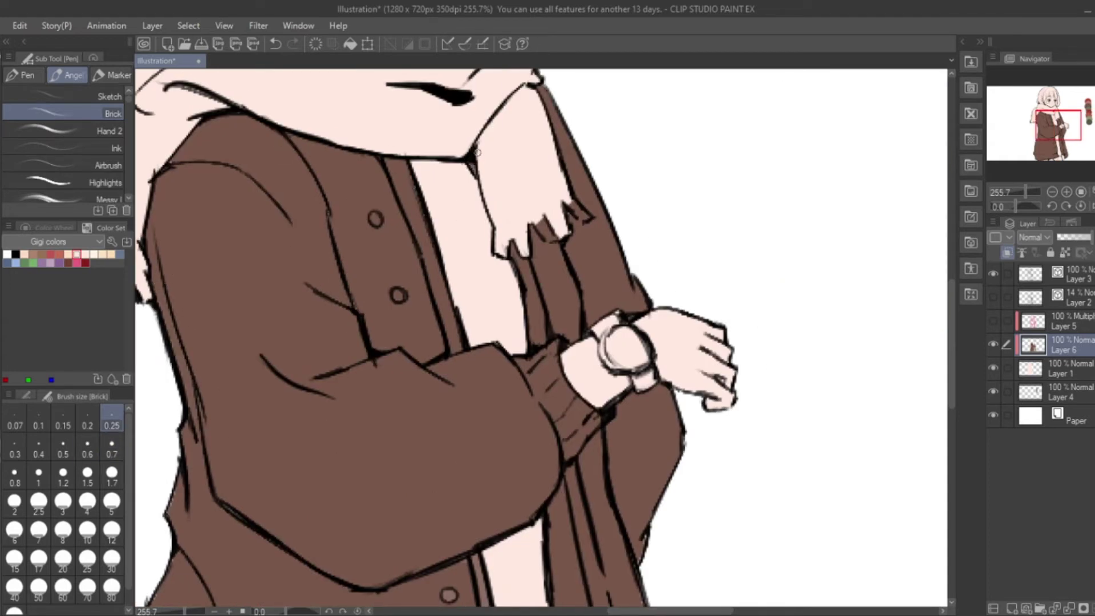
key("e")
scroll(553, 234, "down", 3)
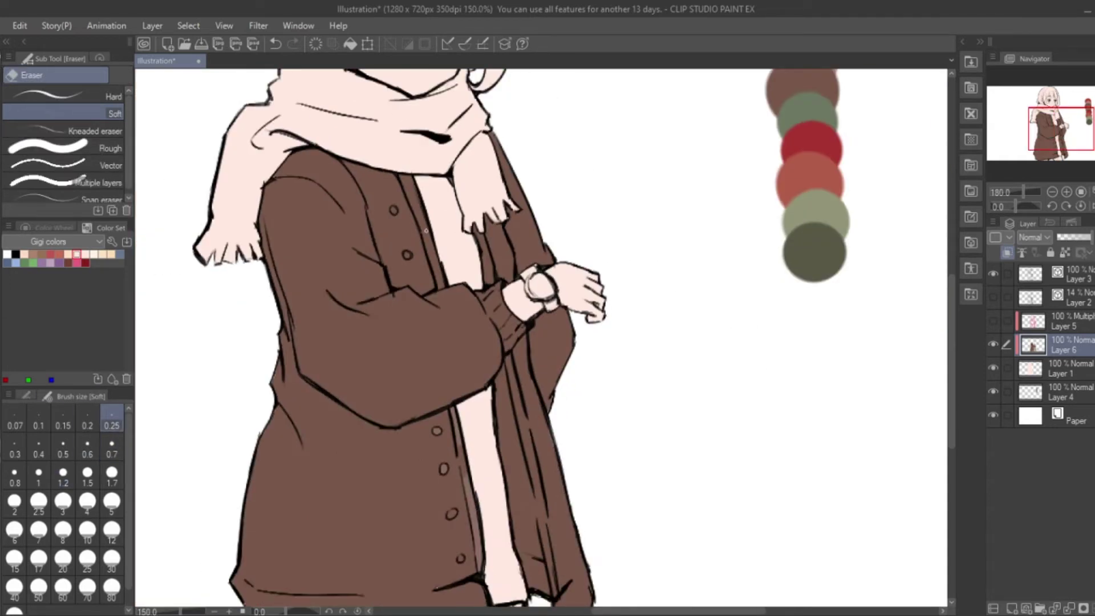
scroll(513, 343, "down", 4)
key("p")
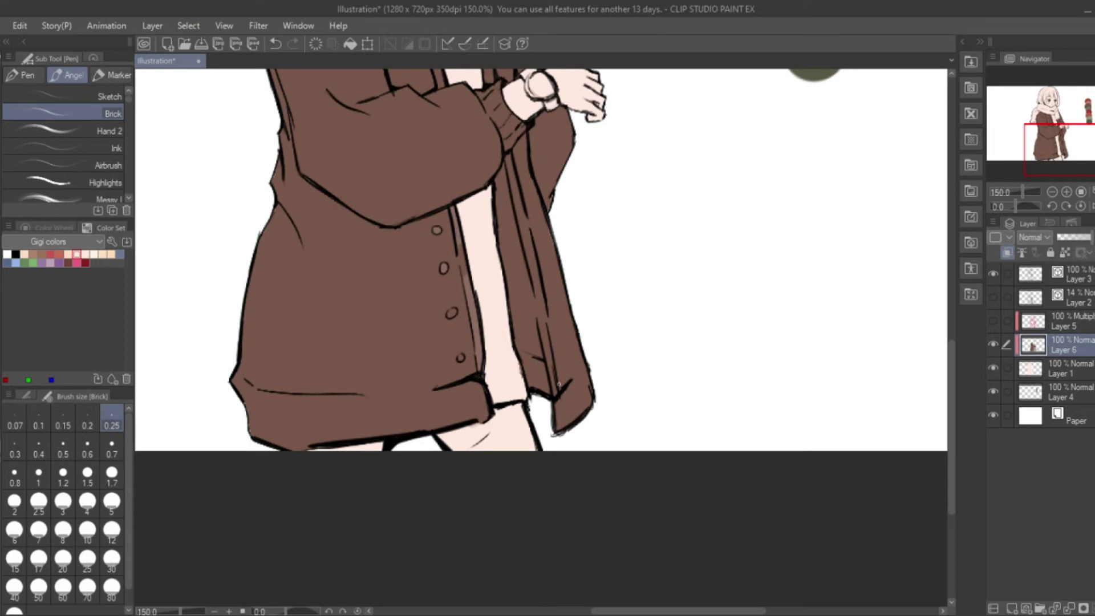
scroll(541, 370, "down", 2)
scroll(570, 285, "up", 4)
Step: Add clipped Layer 7 above Layer 6 and fill the scarf with the sampled dusty pink
key("ctrl+shift+n")
key("i")
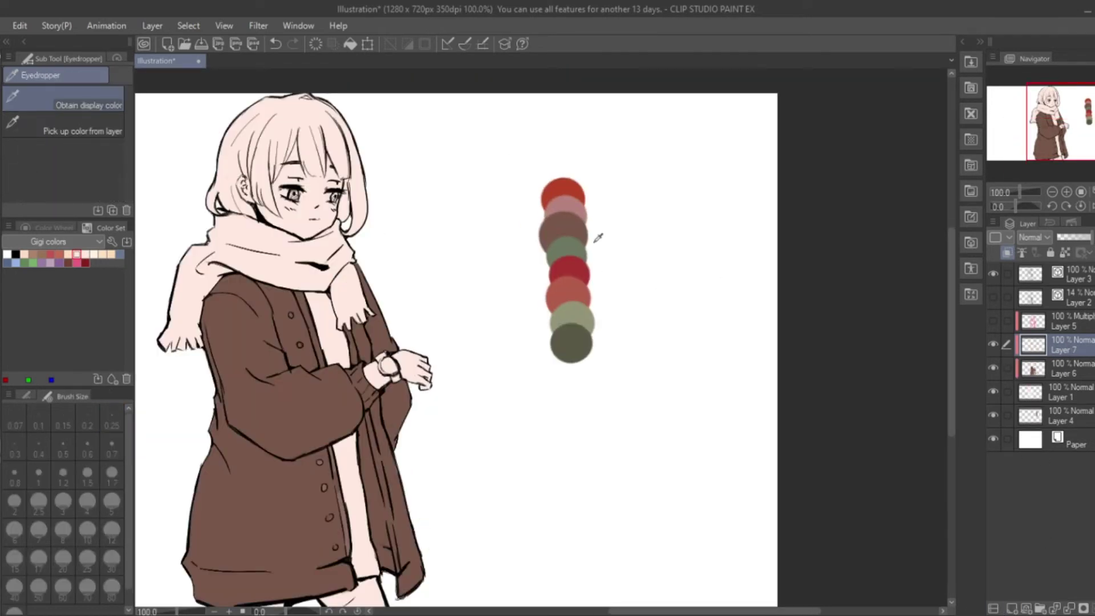
key("g")
left_click(268, 251)
key("ctrl+z")
left_click(91, 131)
left_click(268, 251)
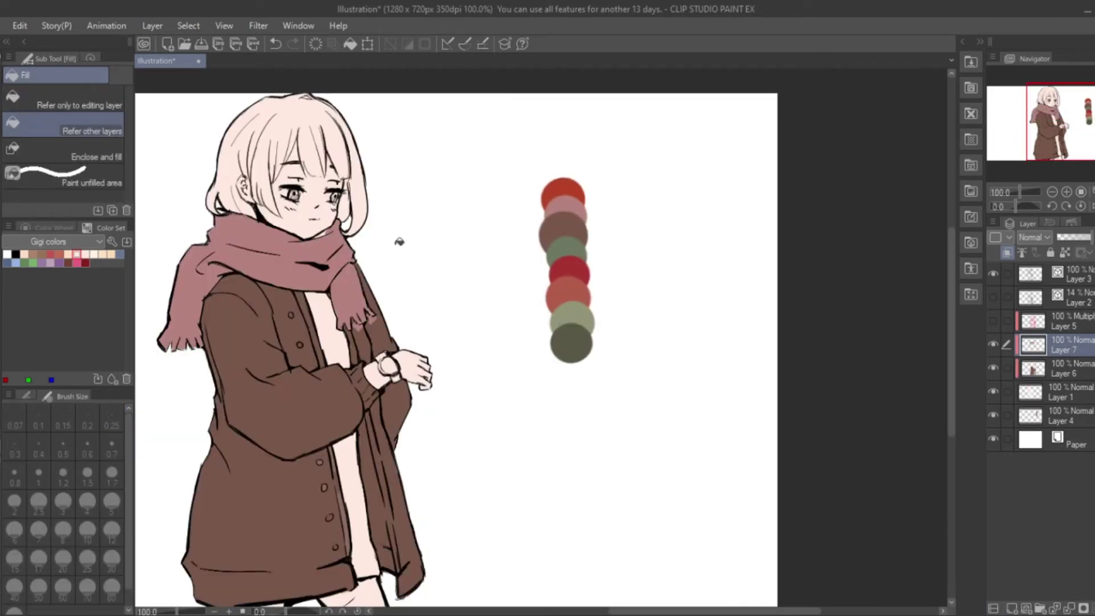
Step: Tidy the scarf's fringe and edges on Layer 7 with the soft eraser and the Brick pen at size 0.4
scroll(355, 361, "up", 2)
key("e")
left_click_drag(362, 315, 382, 304)
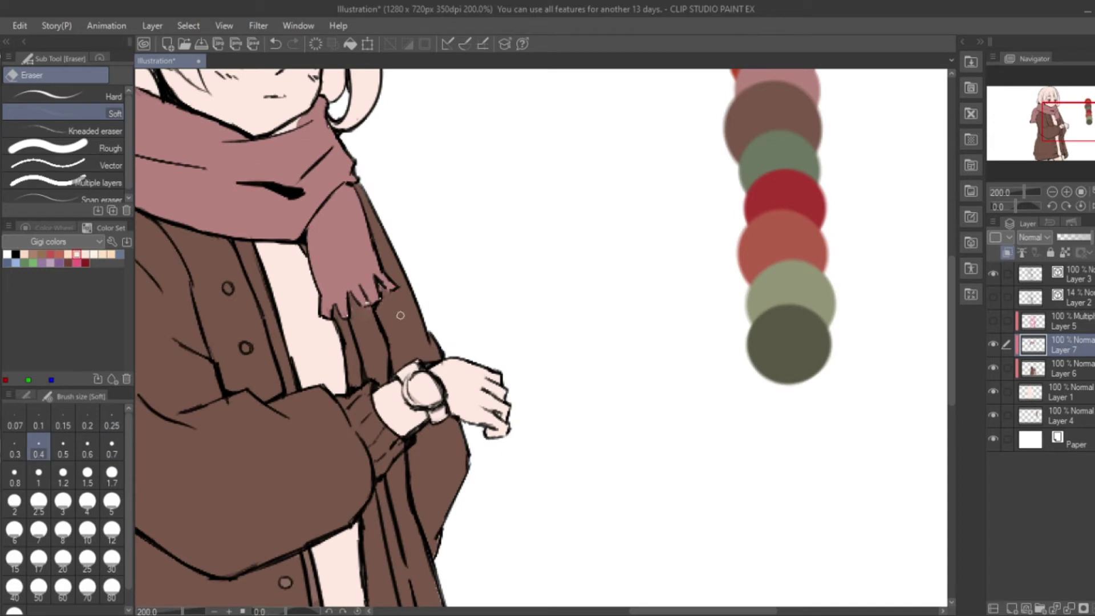
key("p")
scroll(619, 571, "left", 5)
key("bracketright")
key("bracketright")
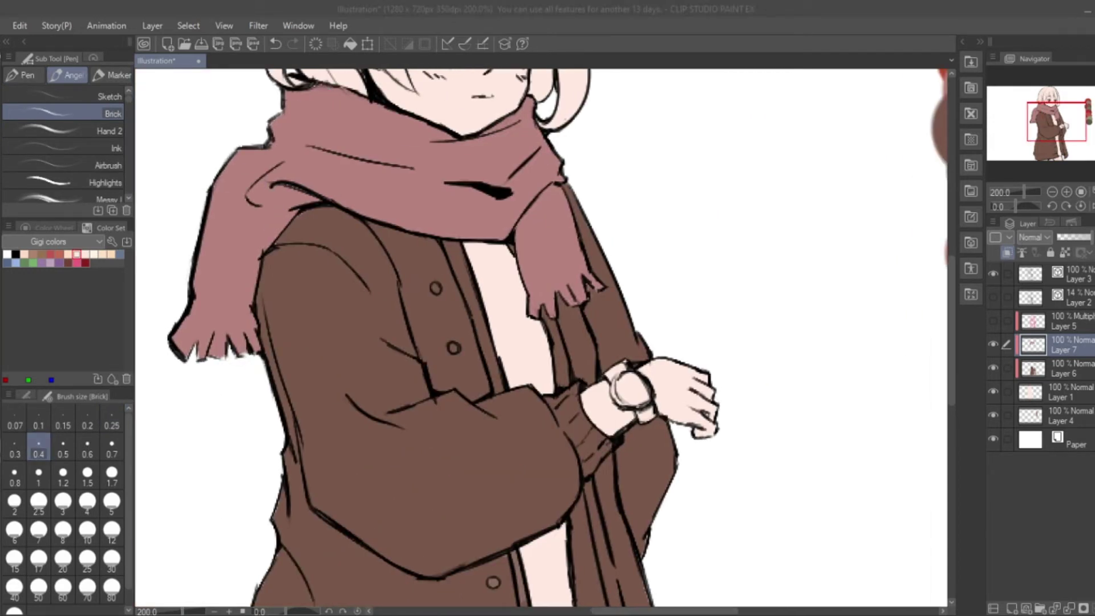
scroll(641, 329, "down", 1)
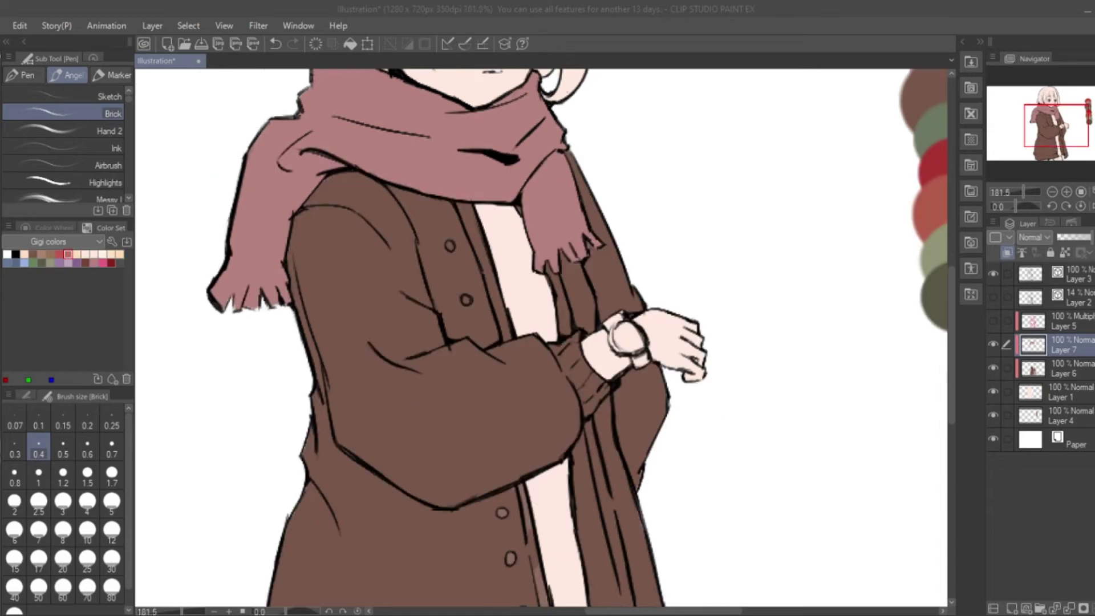
scroll(935, 258, "up", 3)
scroll(936, 326, "down", 5)
scroll(642, 329, "up", 3)
Step: Add clipped Layer 8 between Layers 6 and 7 and fill the coat's upper front trim with the sampled light olive green
key("i")
key("g")
key("ctrl+shift+n")
left_click(484, 342)
scroll(570, 285, "down", 5)
left_click(519, 479)
key("ctrl+z")
Step: Close the outline gaps with the Brick pen and fill the coat's lower front trims and cuff light olive green
key("p")
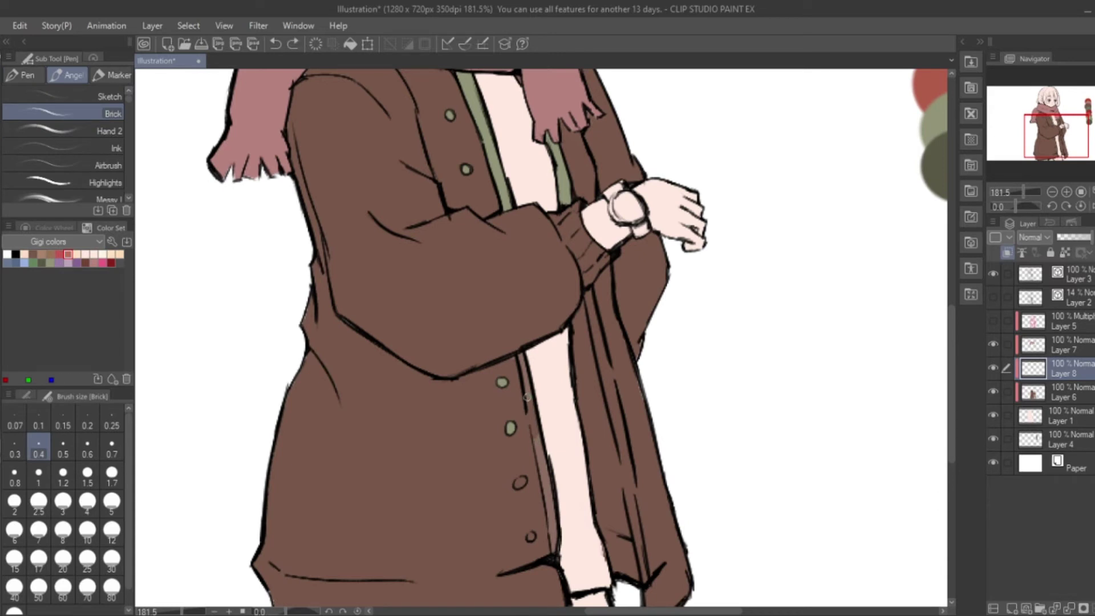
left_click_drag(607, 357, 632, 510)
key("g")
left_click(539, 484)
left_click(610, 370)
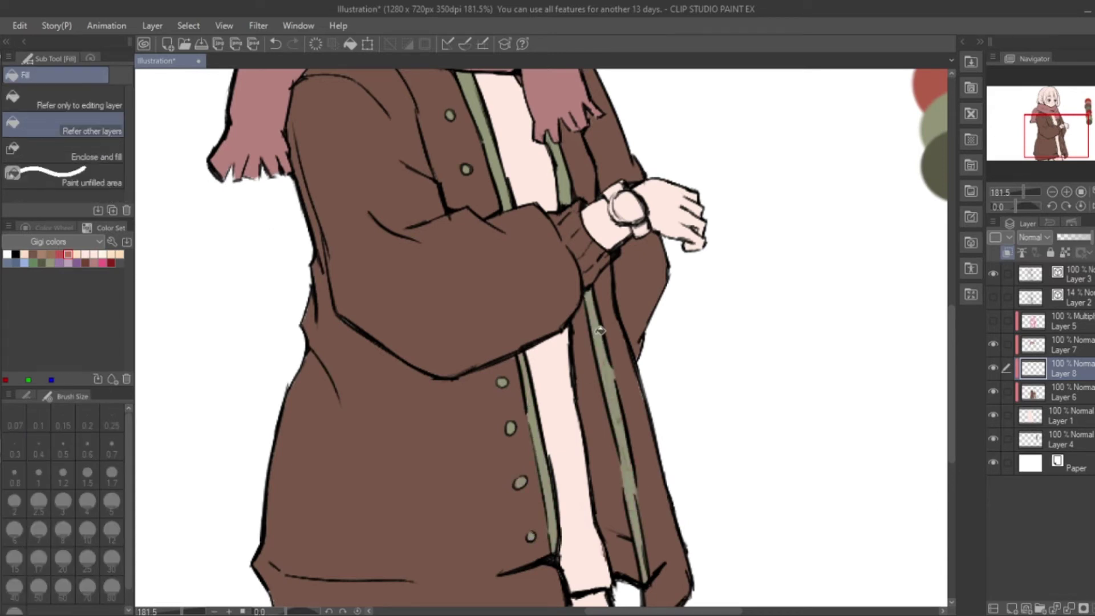
scroll(570, 255, "up", 1)
left_click(570, 254)
left_click(587, 278)
key("p")
key("ctrl+alt+0")
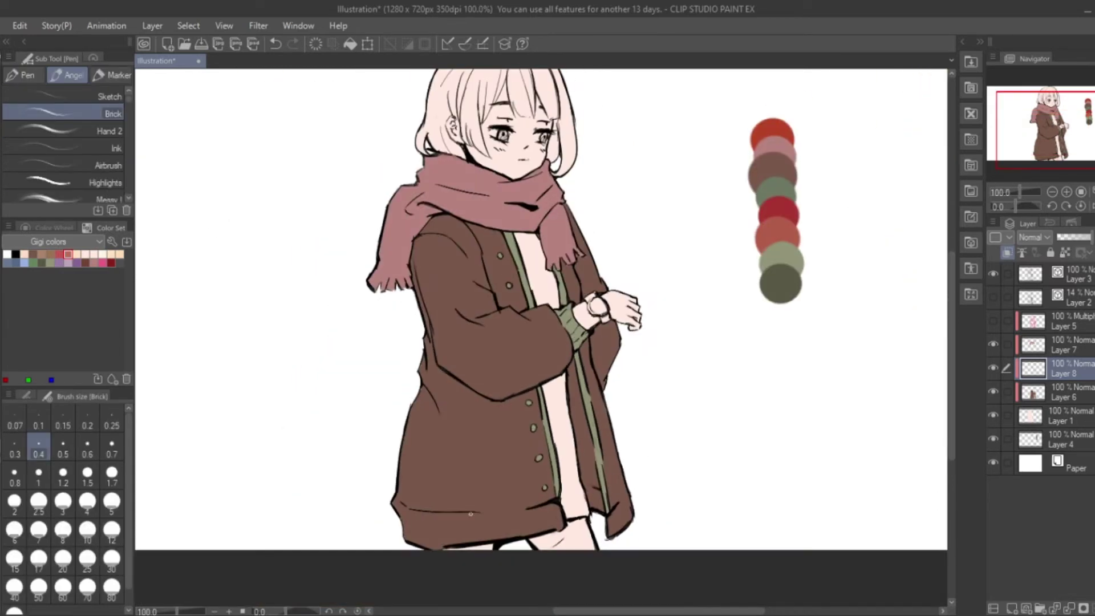
Step: Fill the hem bands on both sides of the coat with light olive green on Layer 8
key("g")
left_click(479, 522)
left_click(622, 516)
left_click(587, 485)
left_click(631, 500)
key("p")
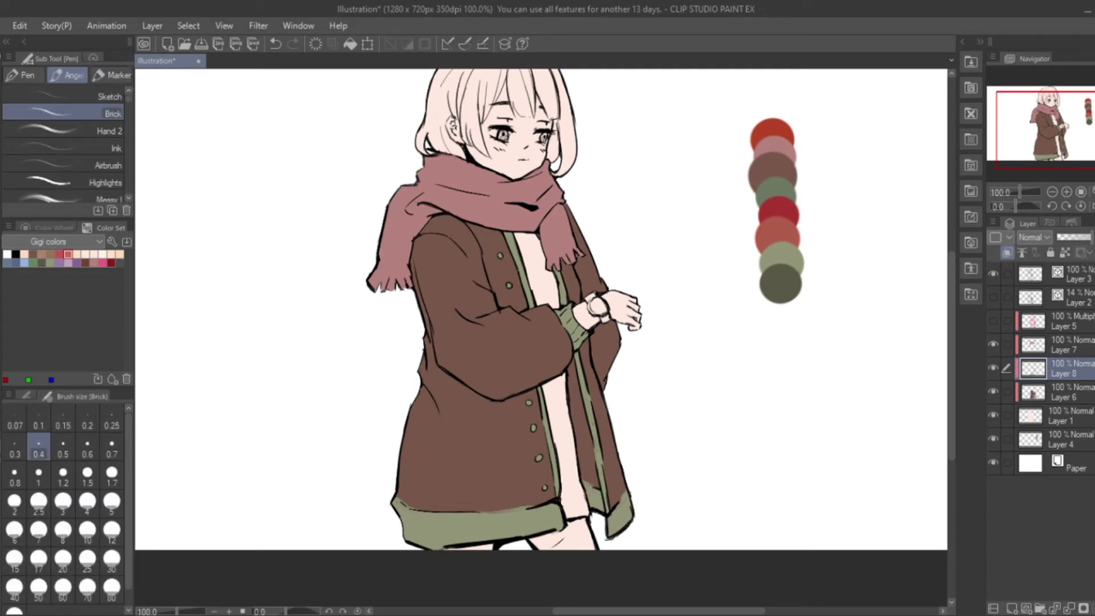
Step: Recolour the coat's trims, cuff, buttons and hem on Layer 8 to dark olive green
left_click(59, 253)
key("i")
scroll(529, 309, "down", 1)
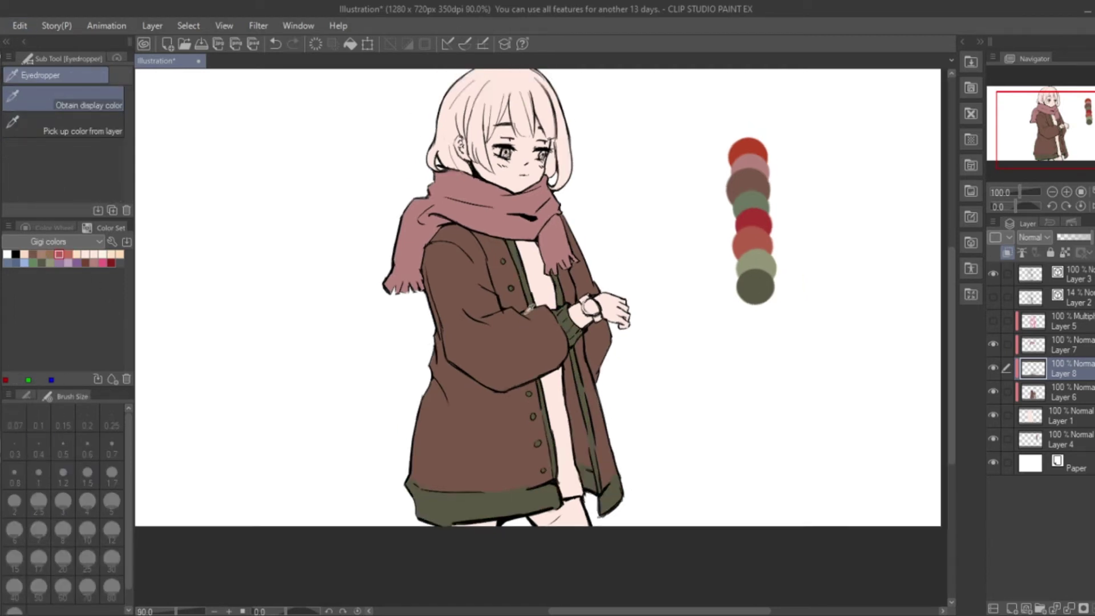
Step: Load the Naturalistic Palette colour set and colour the legs dark slate on a new clipped Layer 9
key("ctrl+alt+0")
left_click(99, 241)
left_click(51, 268)
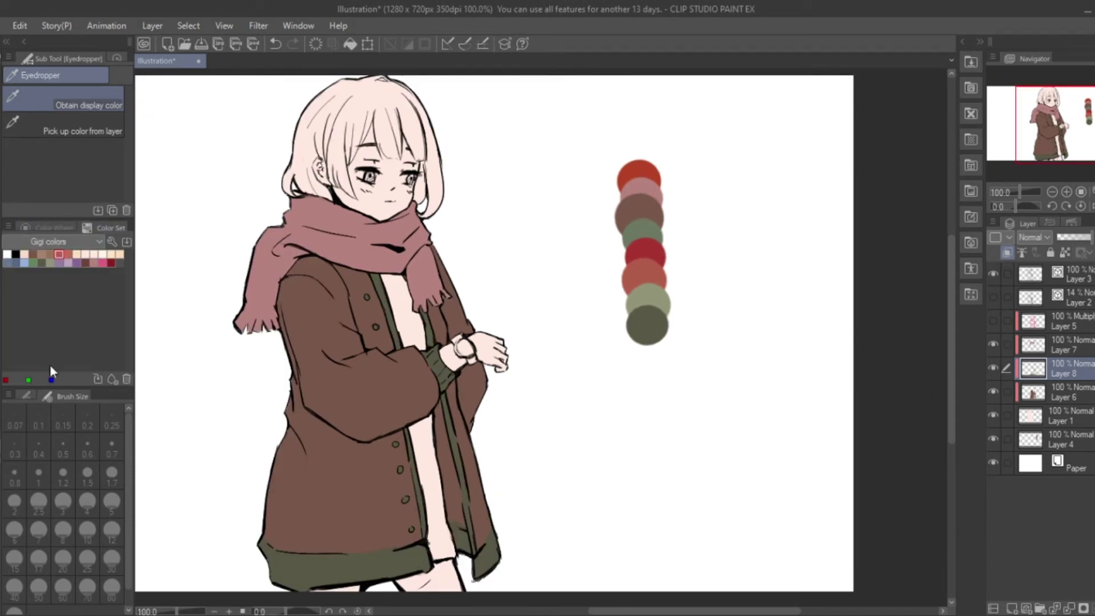
key("ctrl+shift+n")
key("e")
left_click_drag(494, 399, 494, 307)
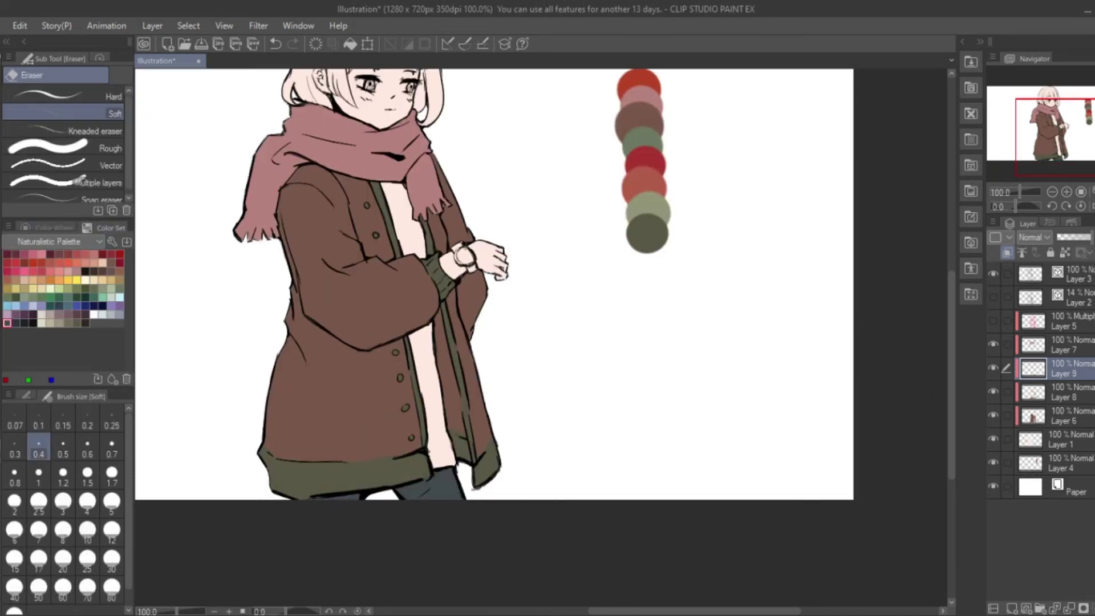
Step: Add clipped Layer 10 and fill the shirt with a soft light blue (hue 194, saturation 28, value 72)
key("ctrl+shift+n")
left_click(403, 250)
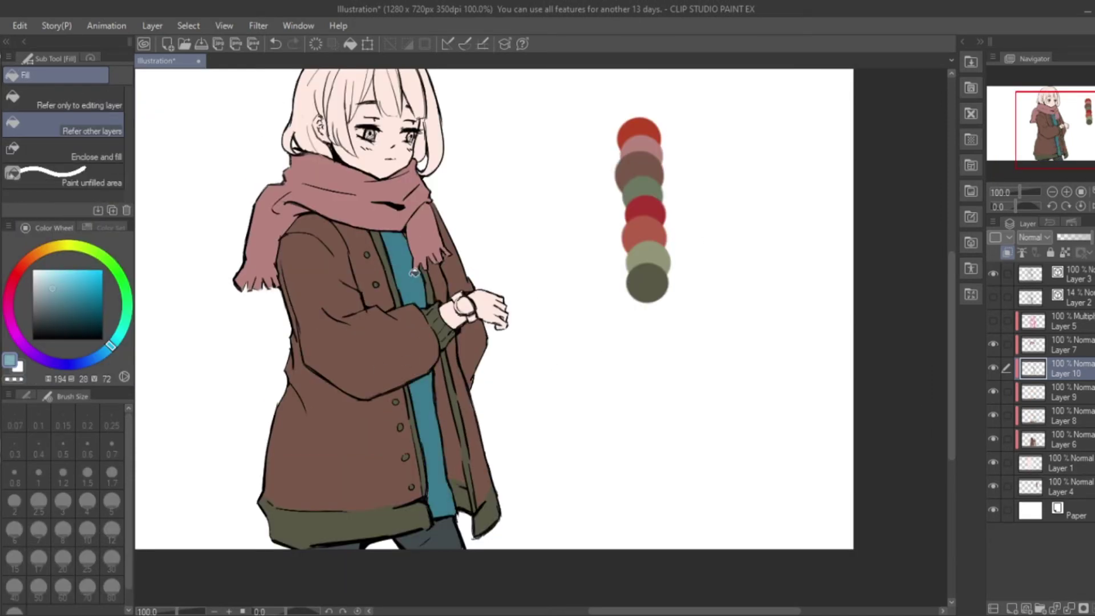
left_click(413, 273)
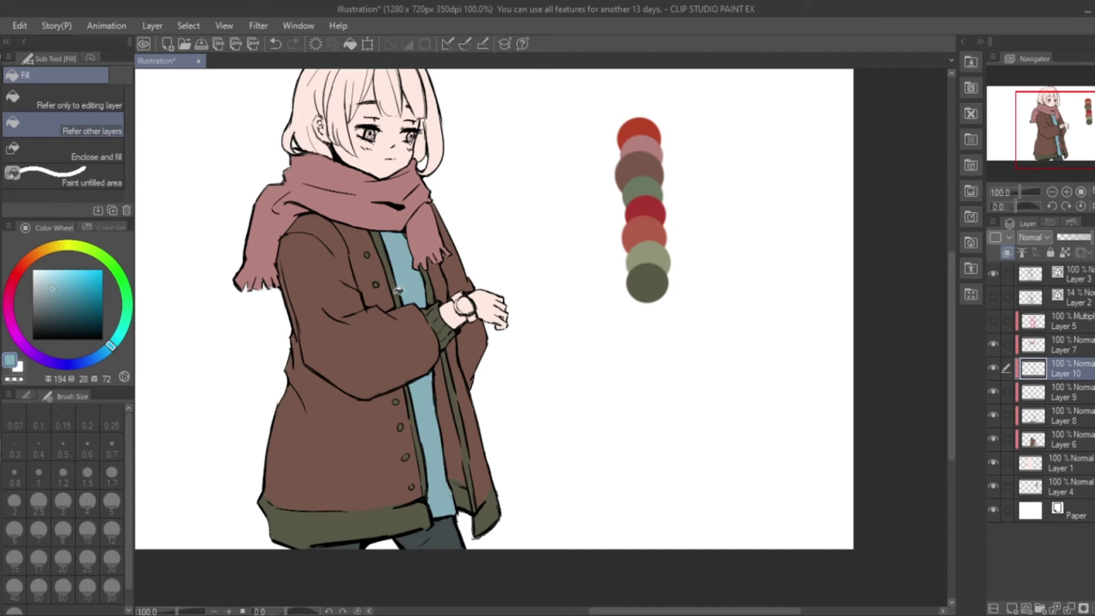
scroll(627, 320, "down", 1)
scroll(512, 372, "up", 1)
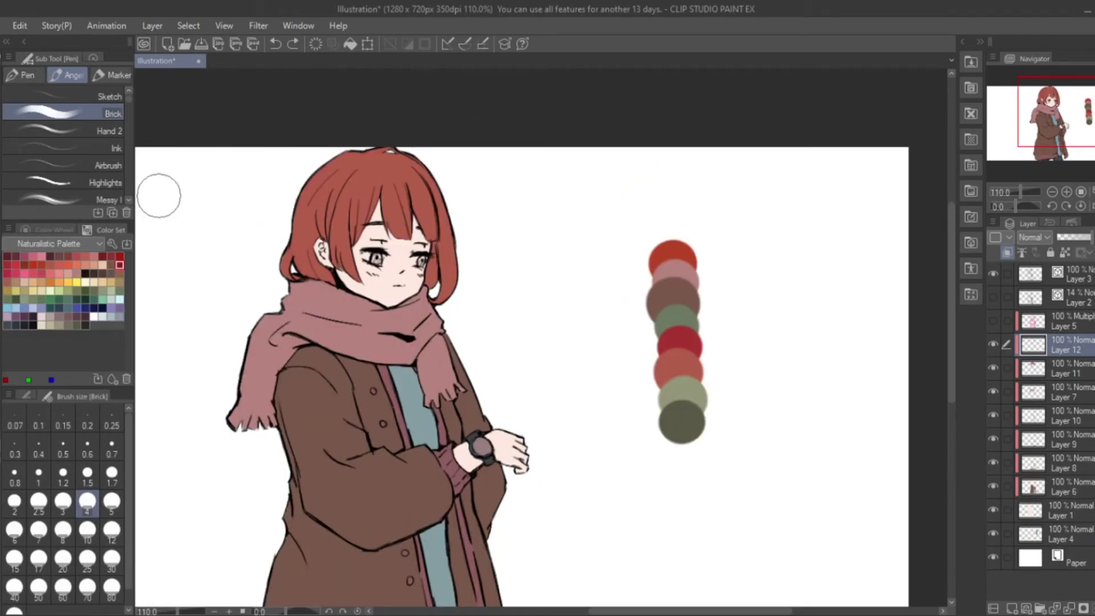
left_click(1054, 371)
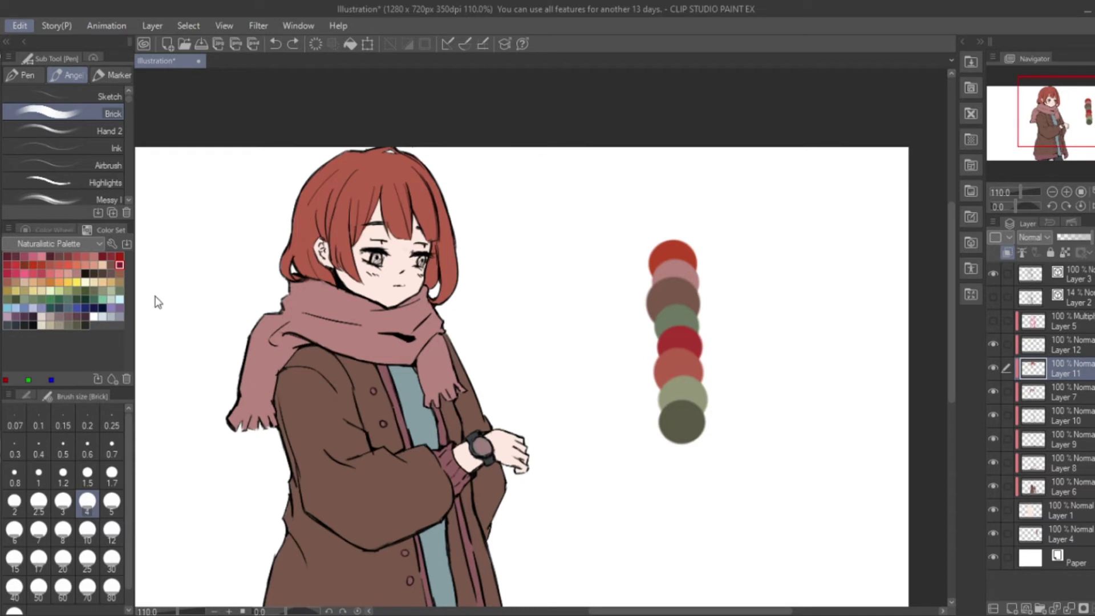
key("ctrl+z")
key("ctrl+y")
scroll(159, 297, "down", 1)
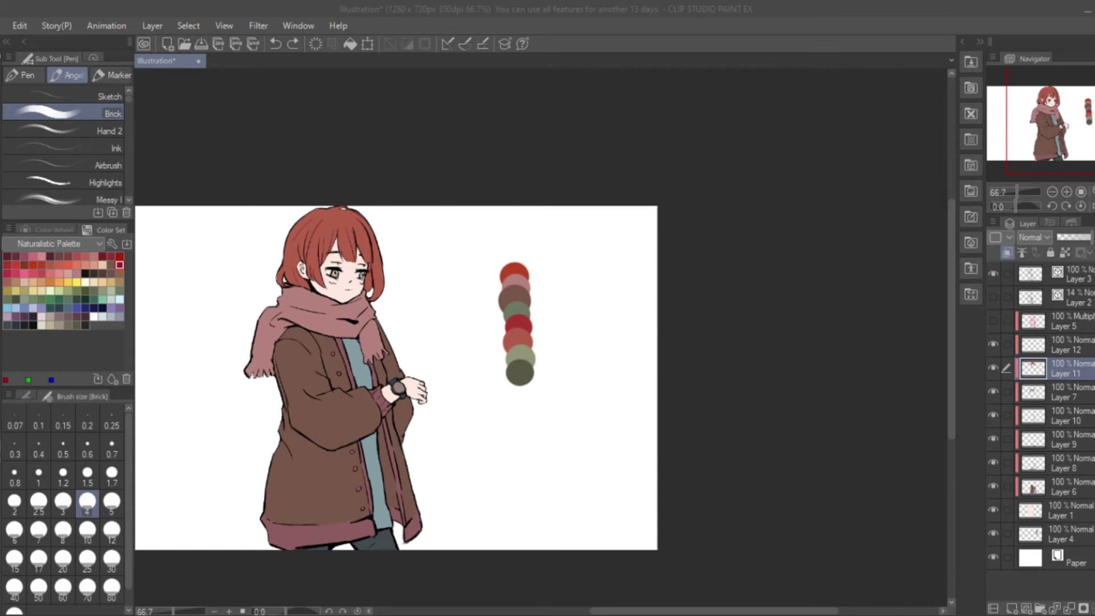
scroll(562, 347, "up", 3)
Step: Colour the irises of both eyes green on Layer 12 with the Brick pen at size 0.6
key("i")
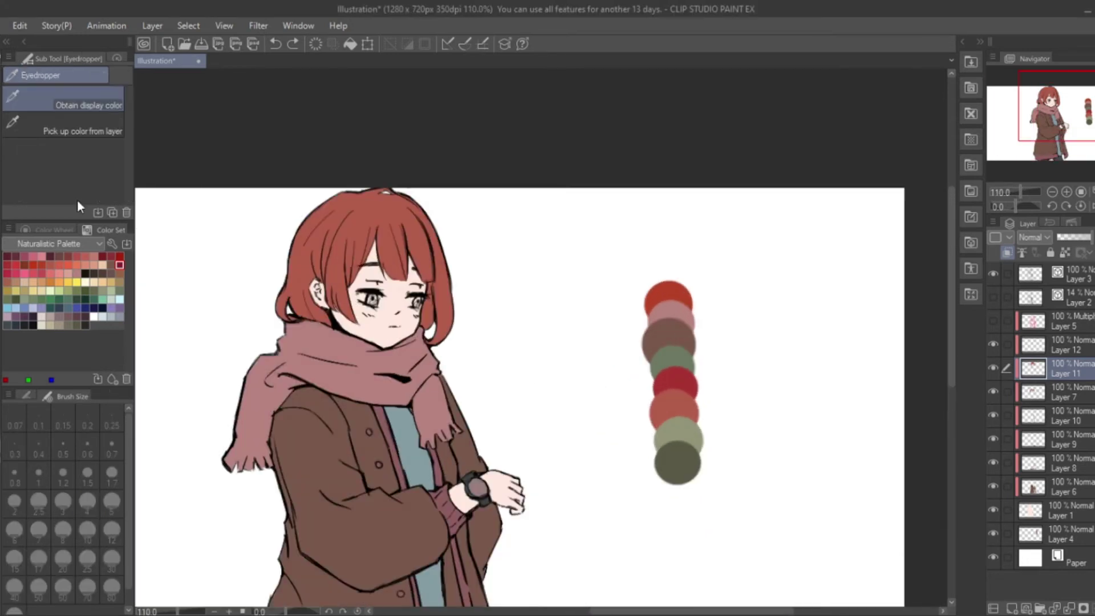
left_click(1034, 344)
key("p")
scroll(329, 381, "up", 4)
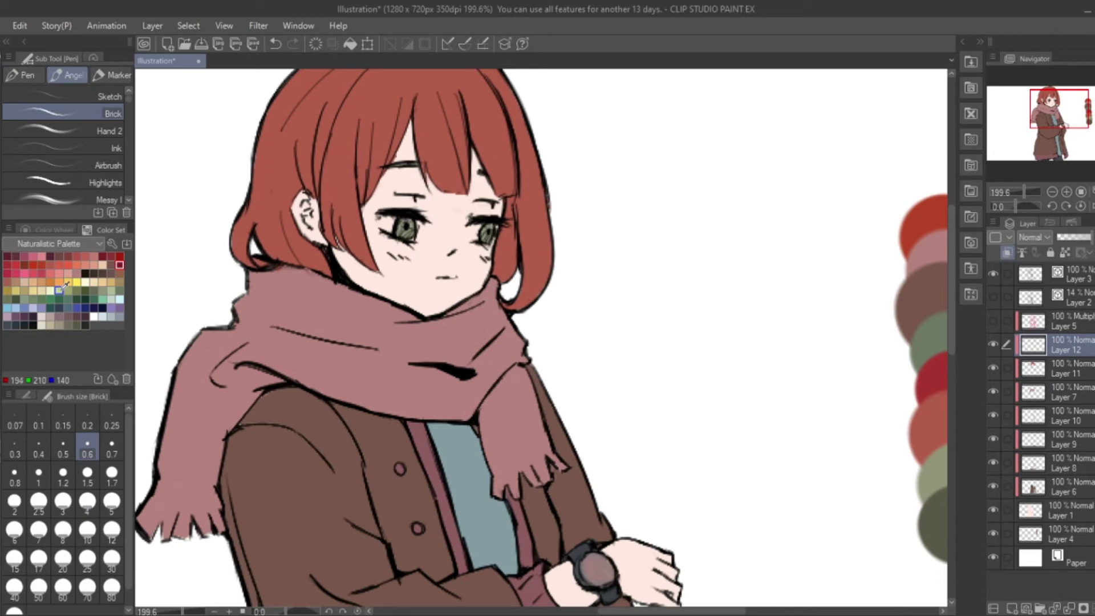
Step: Show the Layer 5 Multiply shading and reduce its opacity to 22%
scroll(569, 239, "down", 4)
scroll(569, 240, "up", 1)
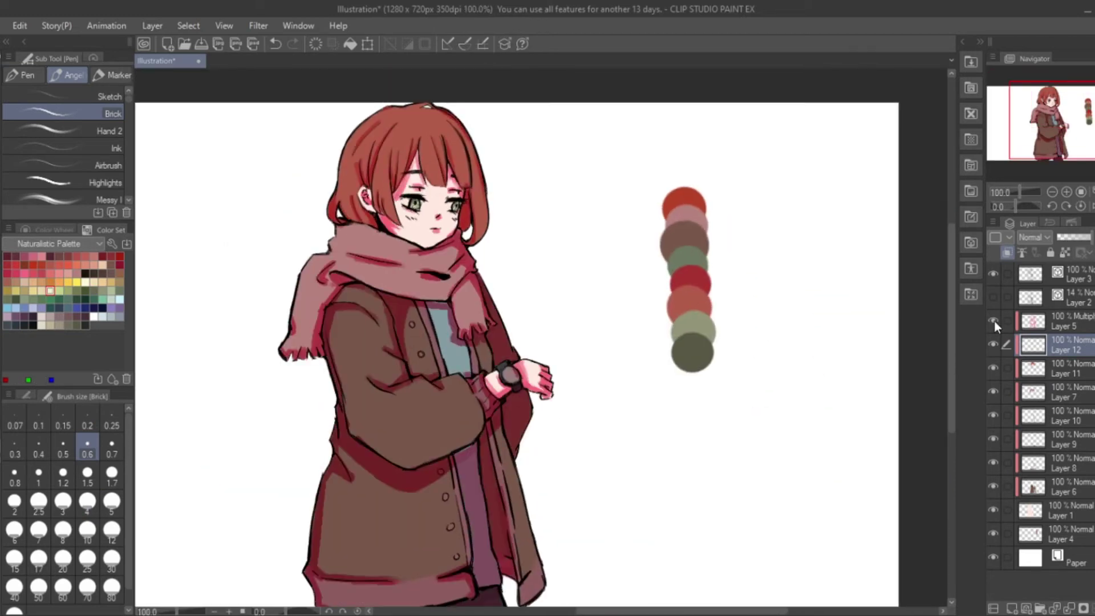
left_click(1033, 320)
left_click_drag(1090, 237, 1068, 242)
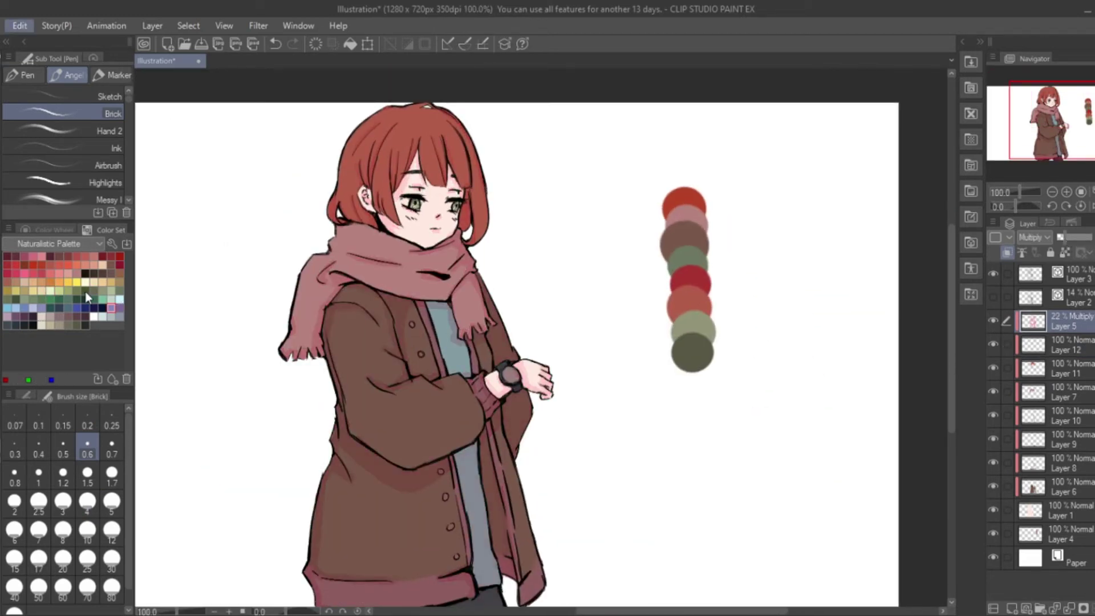
Step: Set a salmon tone (hue 16, saturation 58, value 100) and touch up the face shading on Layer 5 with the Brick pen
scroll(758, 232, "up", 3)
scroll(957, 248, "up", 2)
scroll(704, 342, "down", 1)
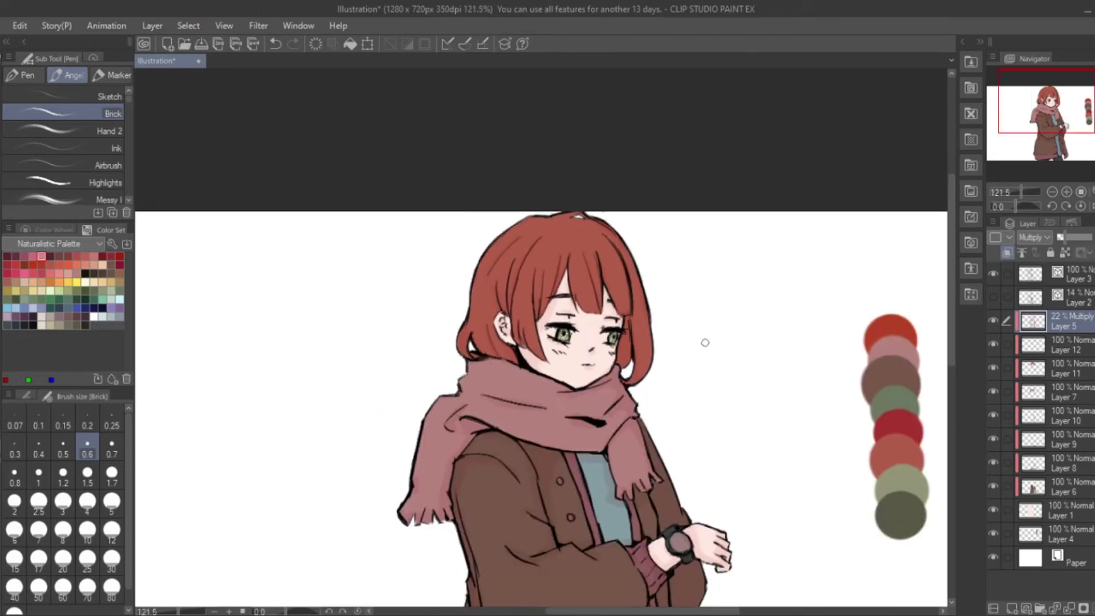
scroll(705, 342, "up", 5)
left_click(54, 229)
left_click(468, 311, "alt")
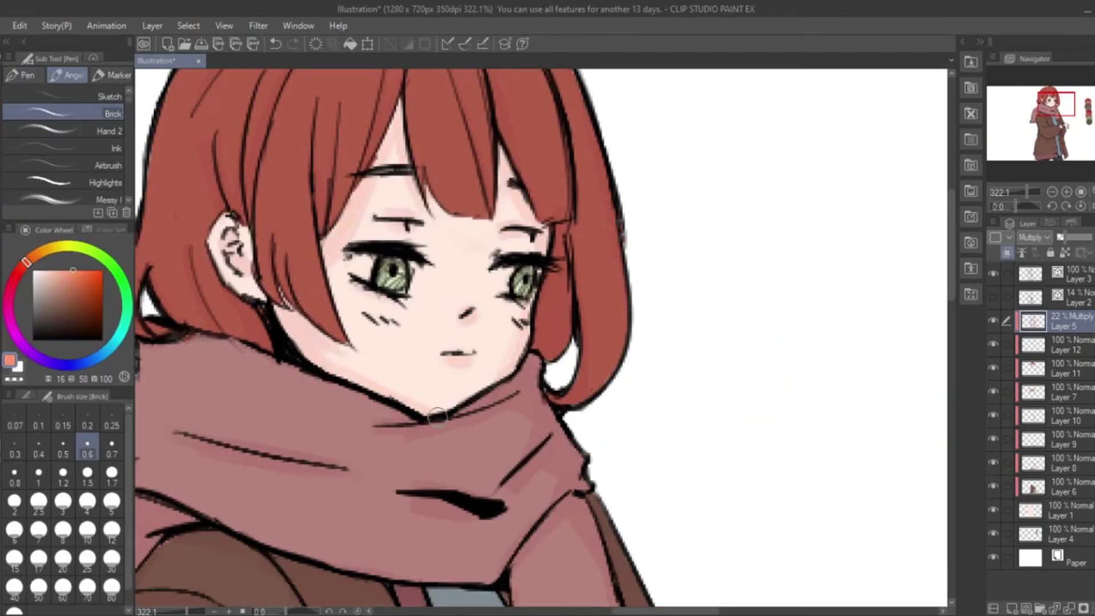
Step: Sample a pale peach near the wrist and refine the skin shading on Layer 5 with the Brick pen
scroll(438, 416, "down", 5)
scroll(660, 542, "up", 3)
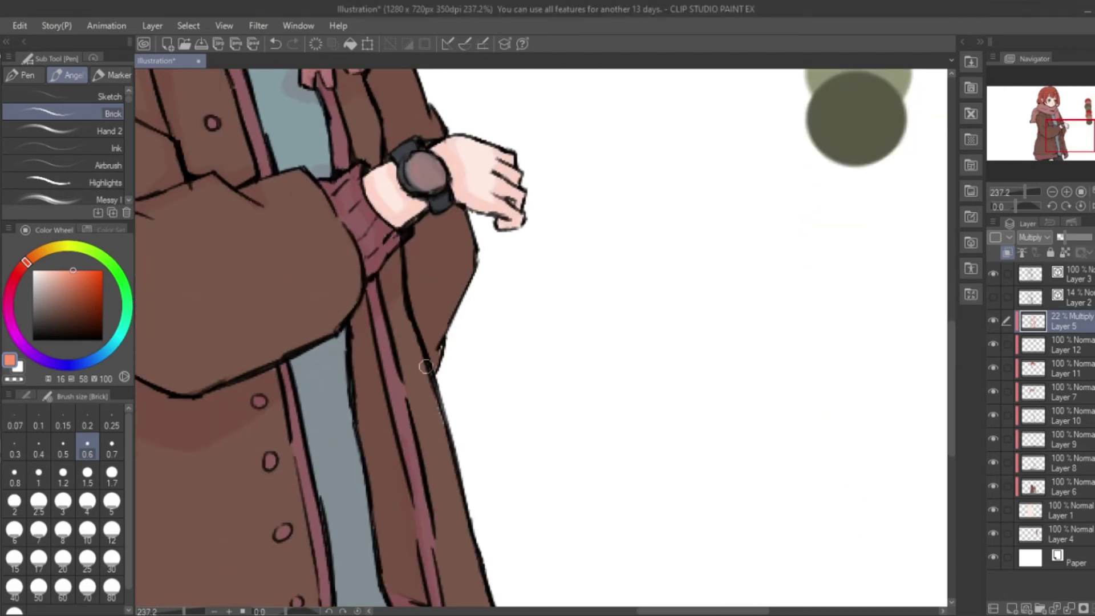
left_click(373, 173, "alt")
scroll(476, 147, "down", 5)
scroll(266, 341, "up", 5)
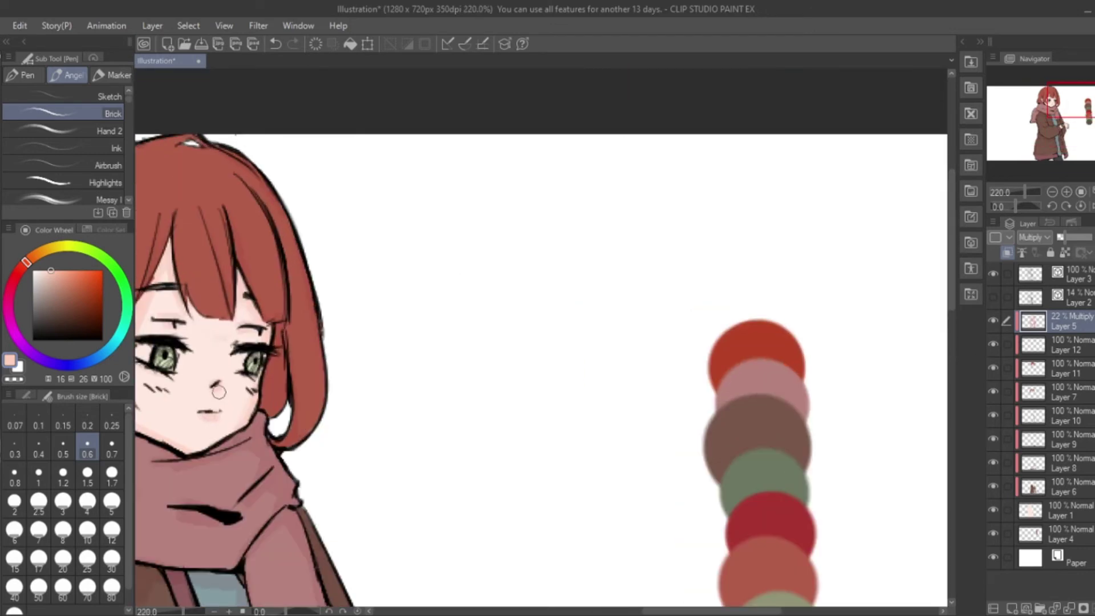
scroll(330, 268, "left", 3)
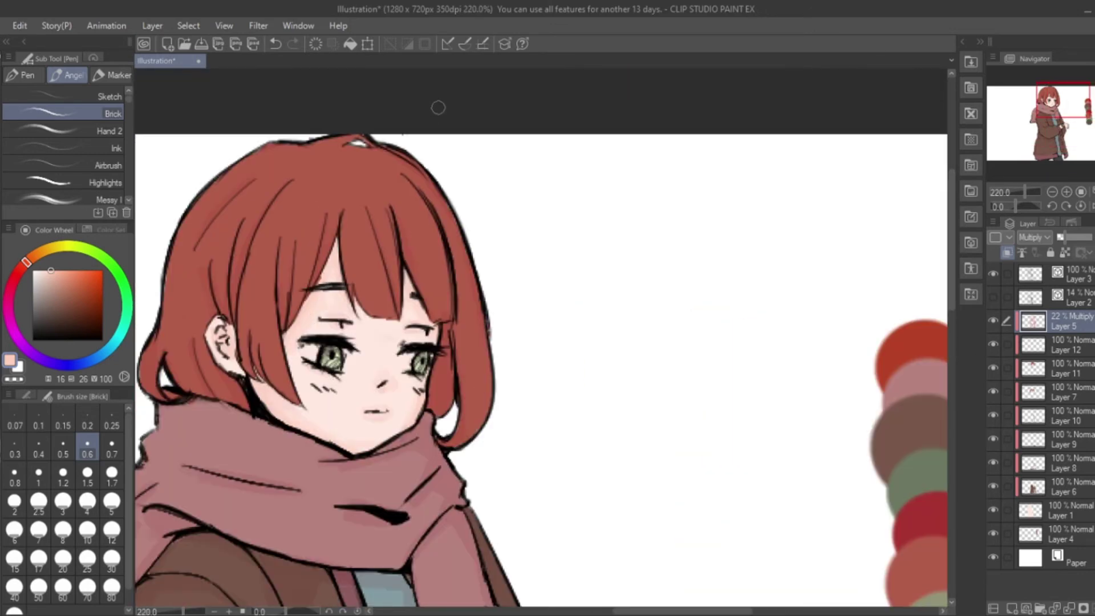
Step: Lasso the whole head of hair on Layer 5, following the fringe and ear and leaving the face out
scroll(429, 108, "down", 5)
scroll(689, 258, "up", 5)
key("m")
left_click(20, 128)
left_click_drag(398, 87, 418, 323)
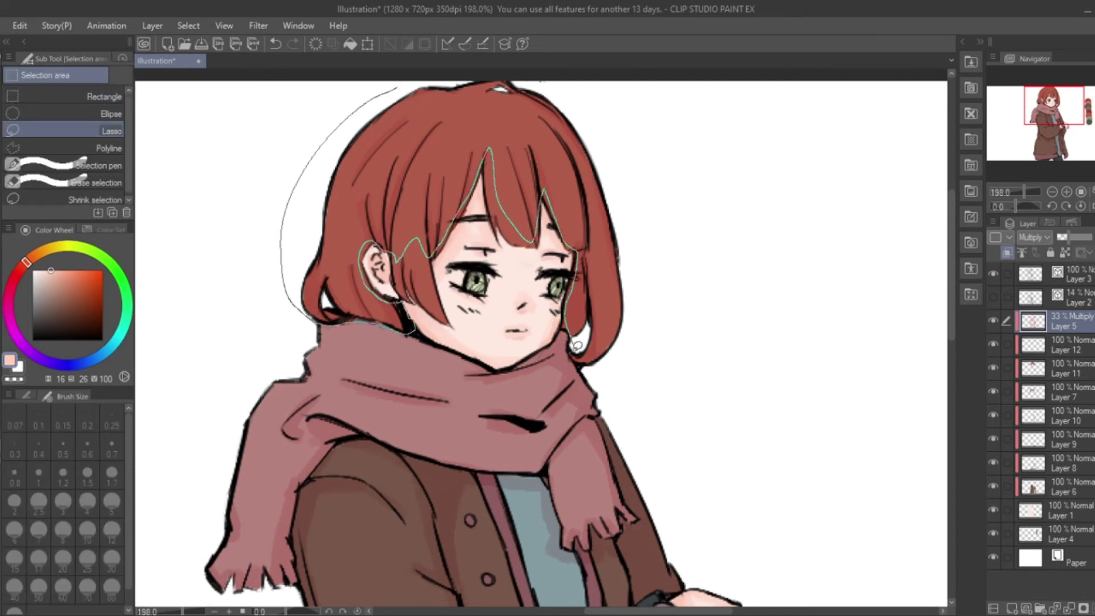
left_click_drag(576, 332, 428, 80)
scroll(427, 66, "up", 2)
Step: Paint deep red shading (hue 5, saturation 97, value 65) into the selected hair on Layer 5 at 39% opacity, and deselect
key("alt")
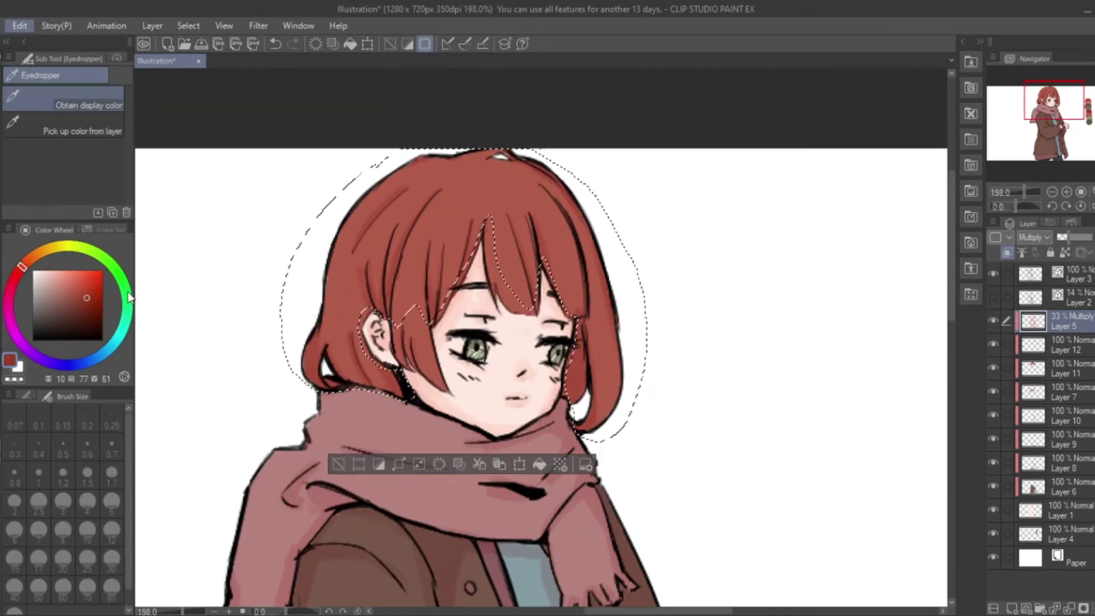
scroll(177, 97, "down", 3)
scroll(555, 292, "up", 4)
left_click(555, 291)
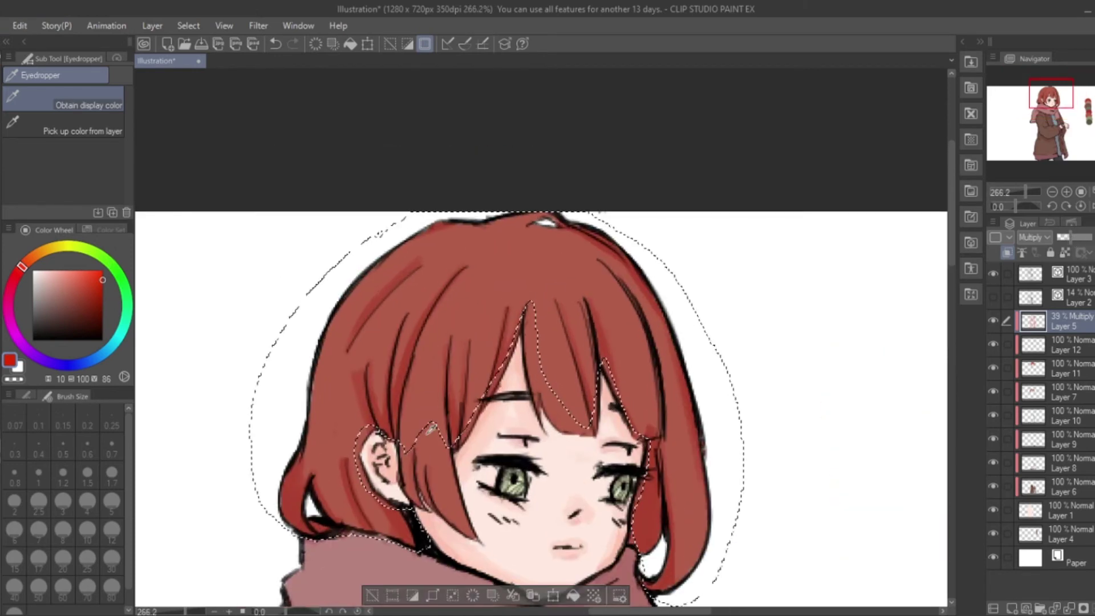
scroll(556, 291, "down", 2)
scroll(667, 319, "up", 2)
left_click(318, 293)
left_click(616, 228)
scroll(615, 171, "down", 3)
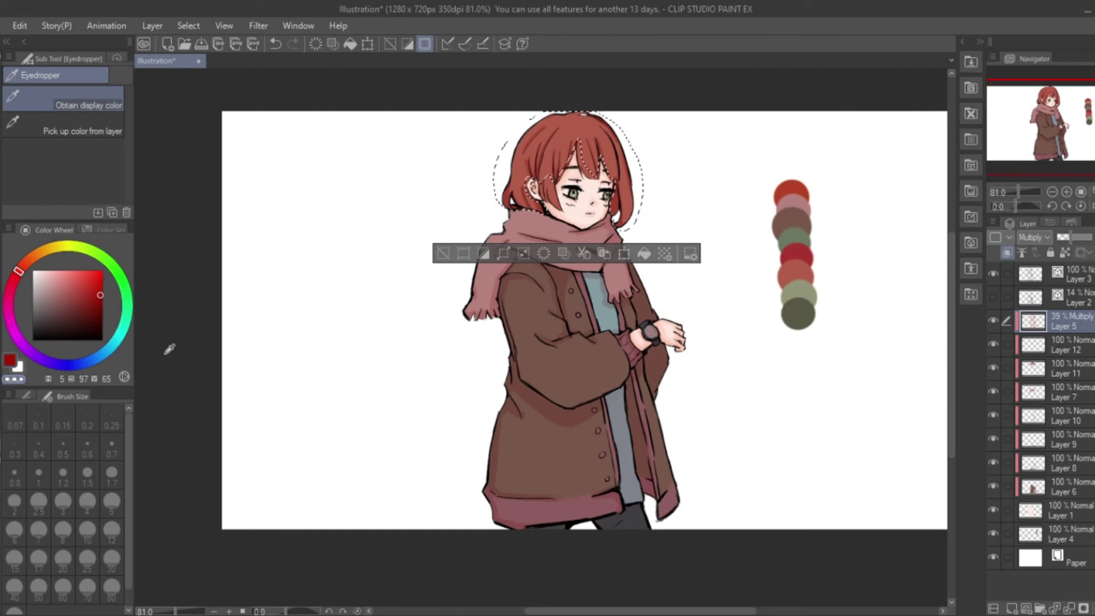
key("ctrl+d")
Step: Tint the figure with a blue Overlay copy of Layer 1 at 29% opacity and reduce Layer 5's Multiply opacity to 24%
key("g")
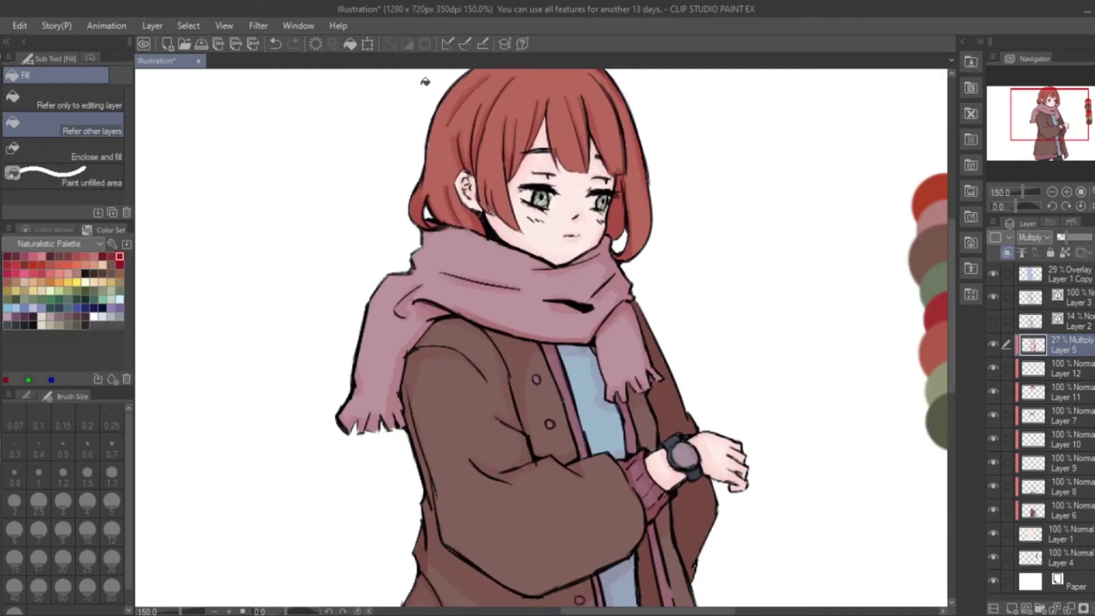
left_click(1065, 236)
scroll(956, 266, "down", 2)
scroll(723, 180, "up", 2)
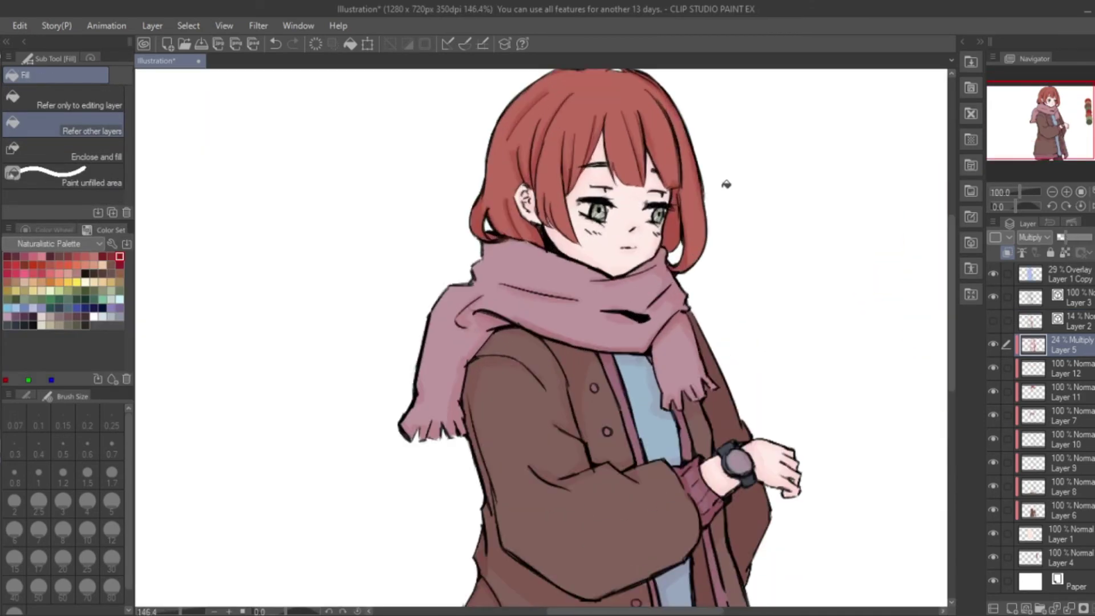
Step: Refine the hair shading on Layer 5 with the Brick pen at size 1.5
key("p")
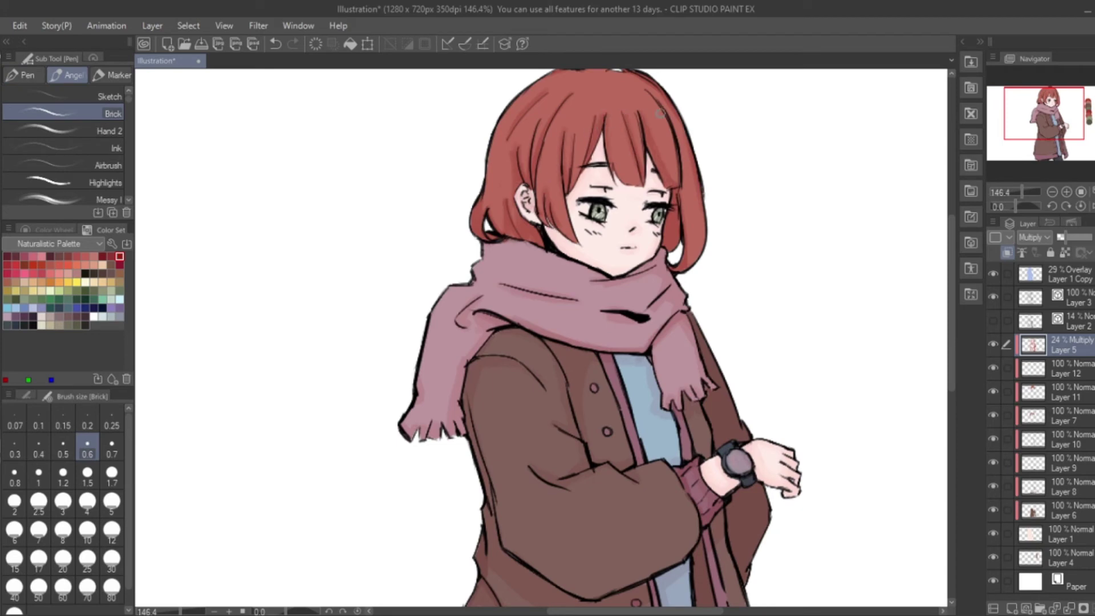
key("bracketright")
key("bracketright")
key("bracketright")
key("bracketright")
key("bracketright")
scroll(474, 132, "up", 2)
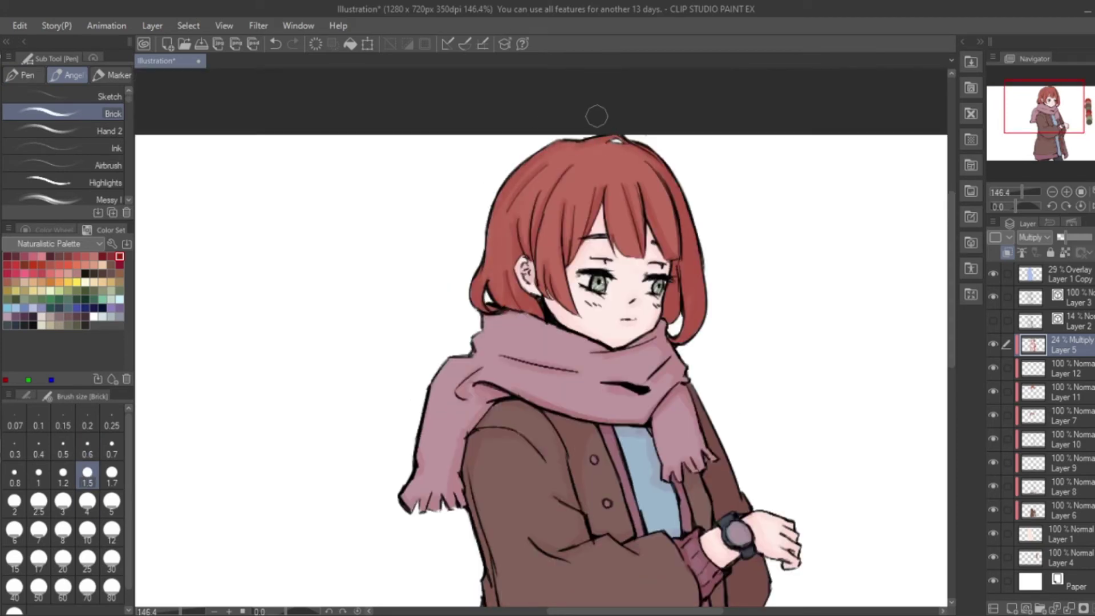
scroll(952, 292, "down", 2)
Step: Add an Add (Glow) layer at 67% opacity above the linework and whiten the eyes on Layer 1 with the Hand 2 pen
key("ctrl+shift+n")
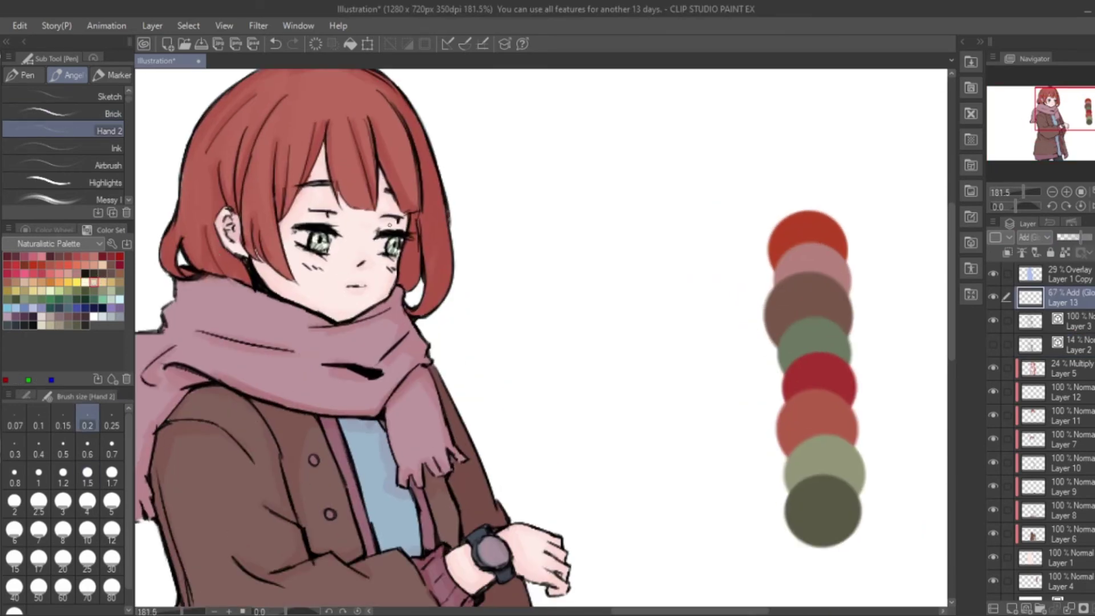
left_click(304, 212, "ctrl+shift")
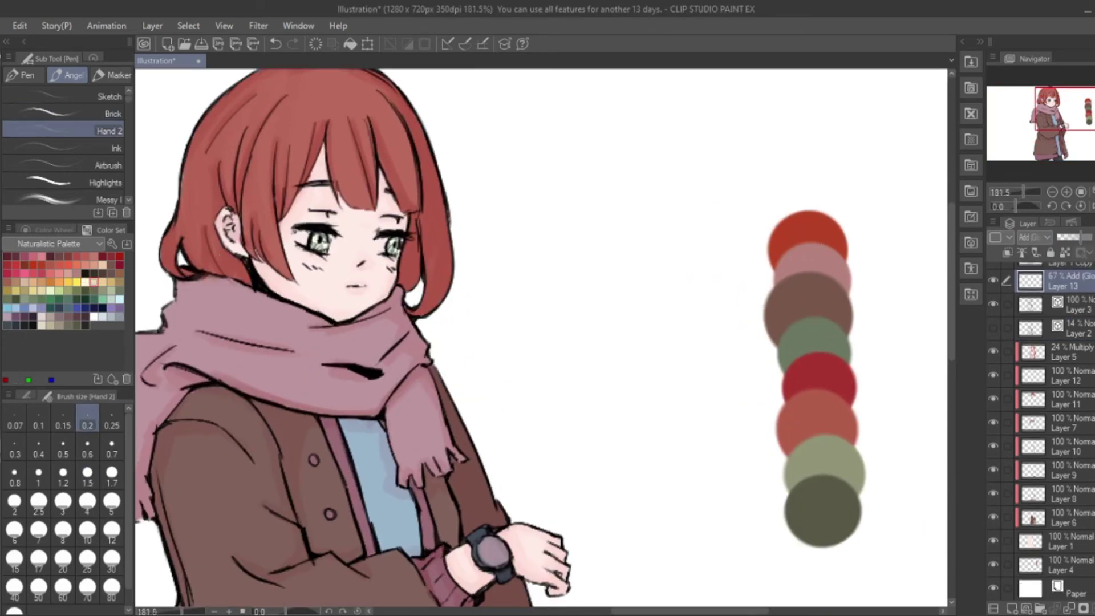
left_click(304, 213, "alt")
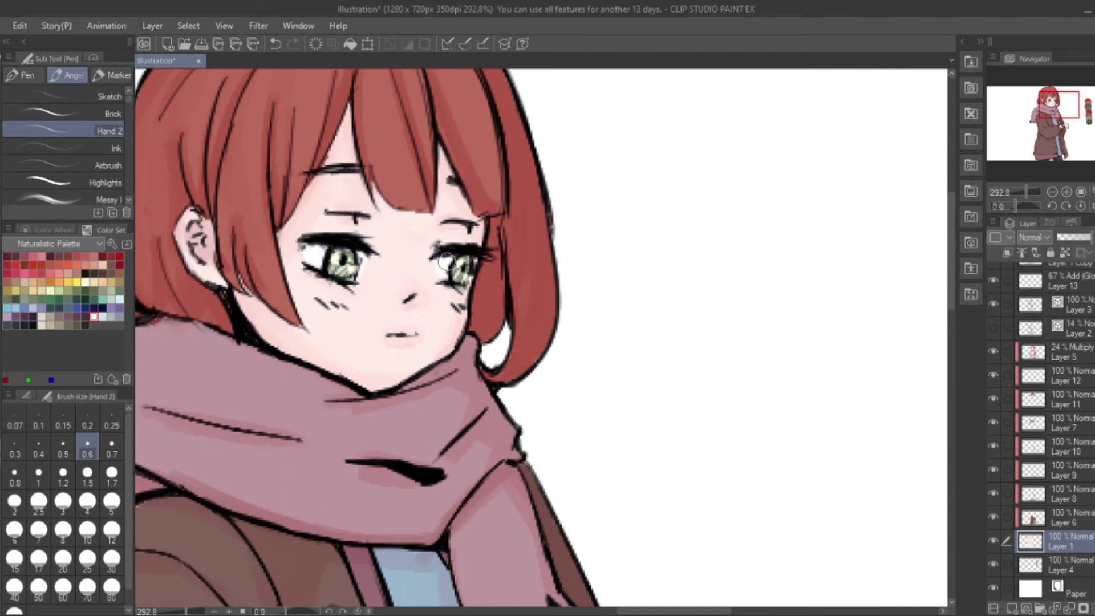
Step: Shade the eye whites on Layer 5 in pale lilac (hue 272, saturation 23, value 100) with the Brick pen at size 0.25
left_click(445, 263, "ctrl+shift")
left_click(111, 113)
left_click(54, 229)
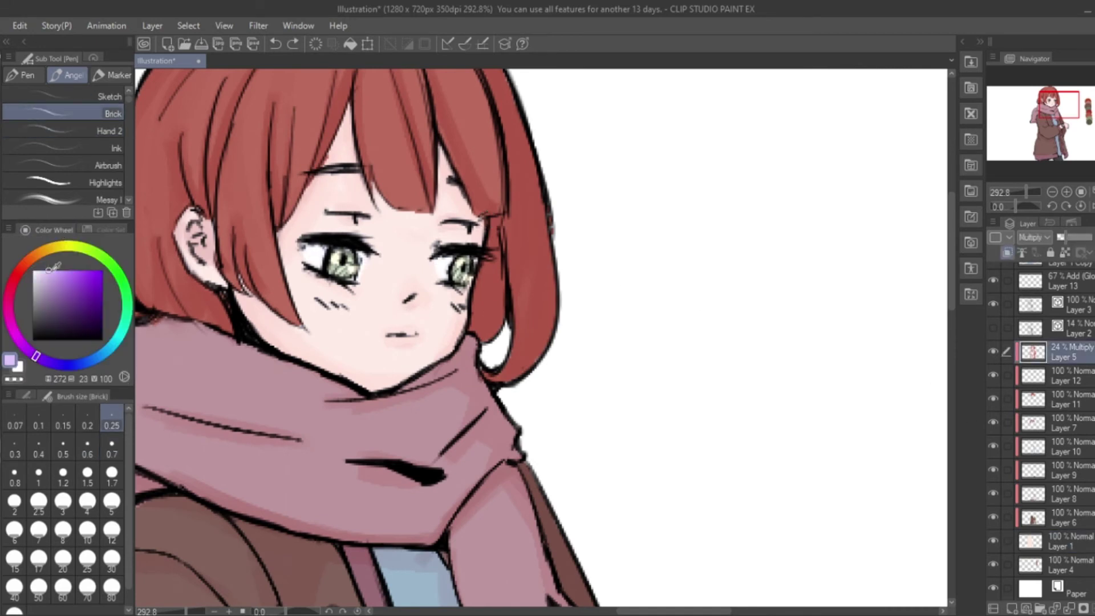
Step: Set a pale pink-violet (hue 296, saturation 22, value 100) and soften the face shading with the Airbrush at size 1.7
left_click(108, 165)
left_click(20, 268)
left_click(54, 271)
left_click(112, 474)
left_click(37, 255)
left_click(17, 339)
scroll(540, 342, "down", 3)
scroll(541, 343, "up", 2)
Step: Check the drawing without the Layer 3 linework, add a clipped layer above Layer 5 and reactivate Layer 3
left_click(992, 320)
left_click(992, 320)
key("ctrl+shift+n")
left_click(1067, 324)
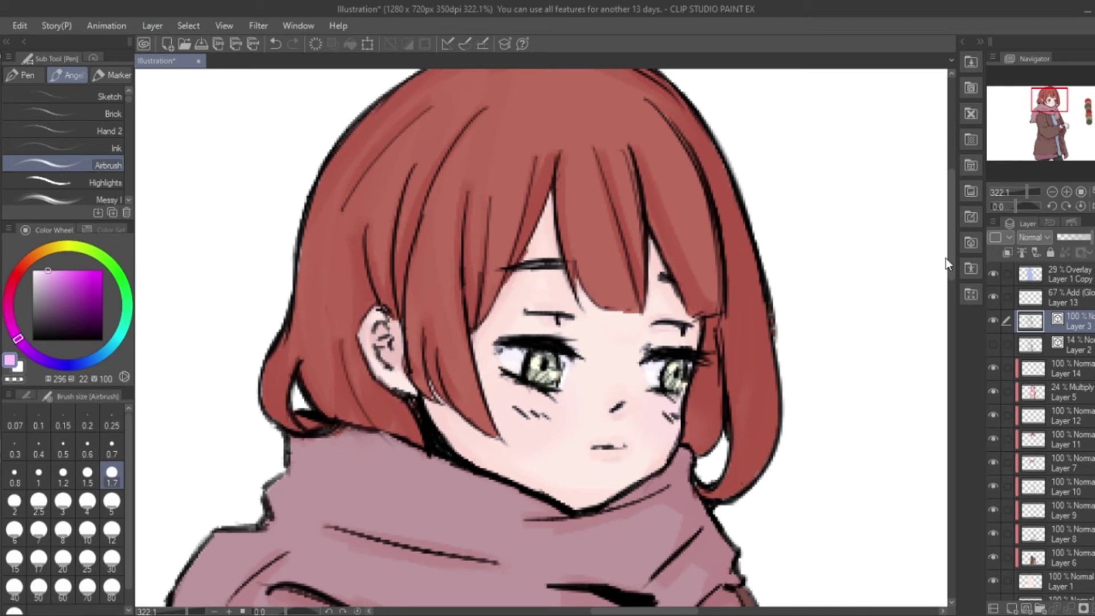
Step: Erase back the pink tint around the lips and nose on Layer 14 with the Soft eraser at size 0.25
scroll(848, 238, "down", 4)
scroll(847, 238, "up", 2)
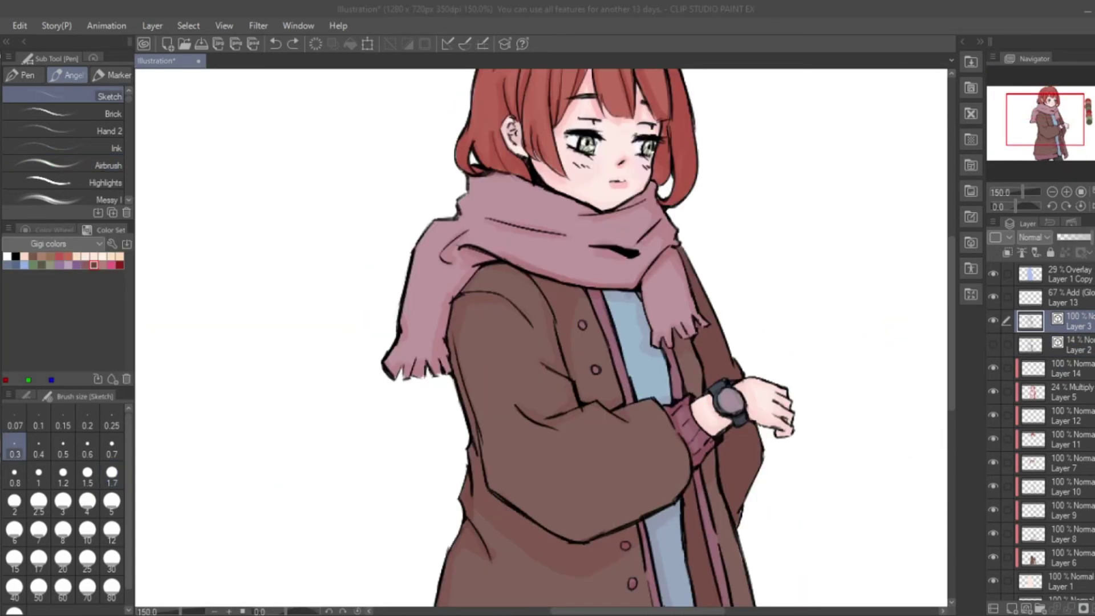
scroll(341, 342, "up", 4)
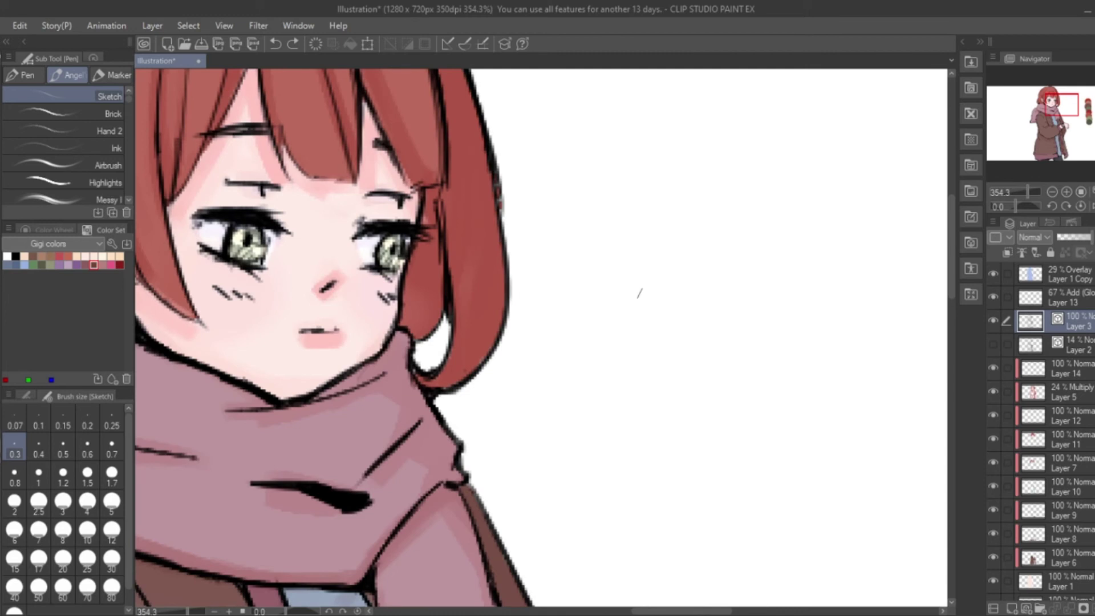
key("e")
left_click(1066, 369)
left_click_drag(327, 341, 322, 336)
key("ctrl+z")
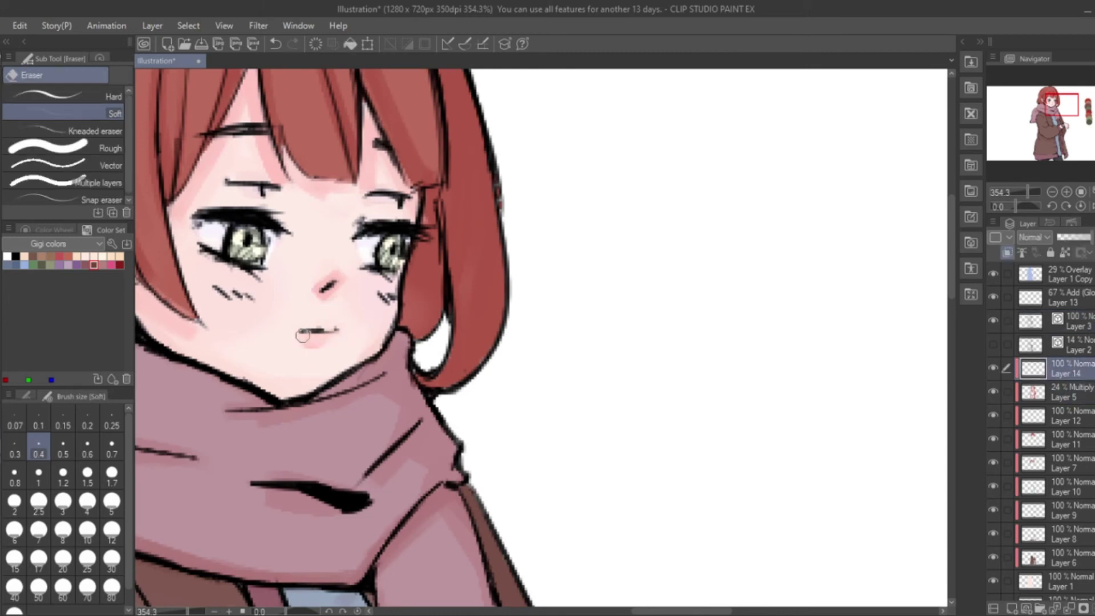
key("bracketleft")
key("bracketleft")
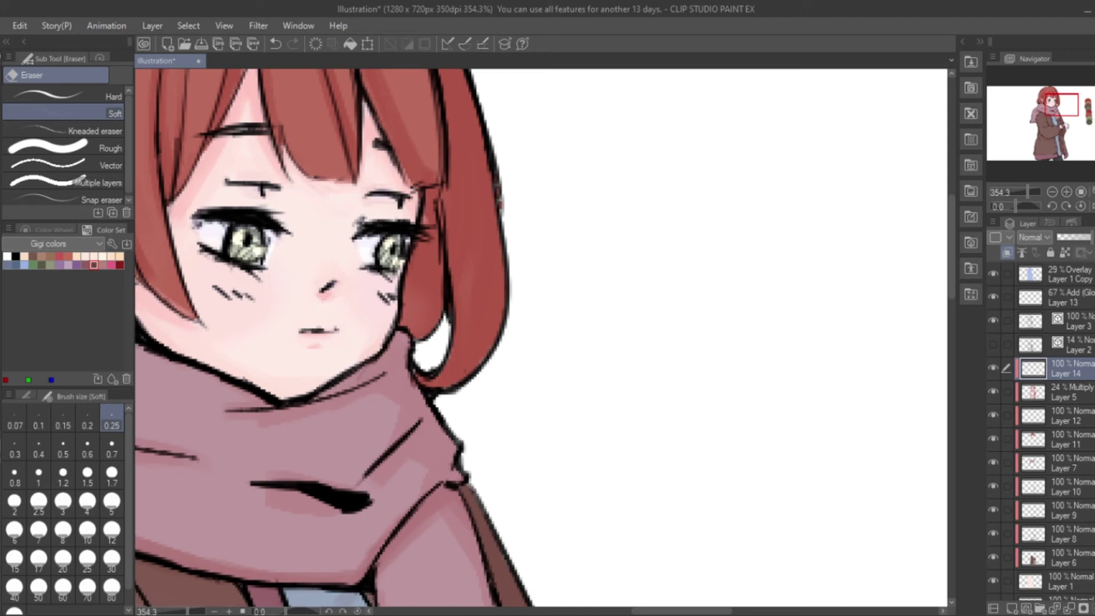
Step: Add a clipped layer above the Layer 3 linework and tint the eye lines dark red with the Airbrush at size 1.7
key("p")
scroll(540, 337, "down", 1)
left_click(59, 256)
left_click(88, 447)
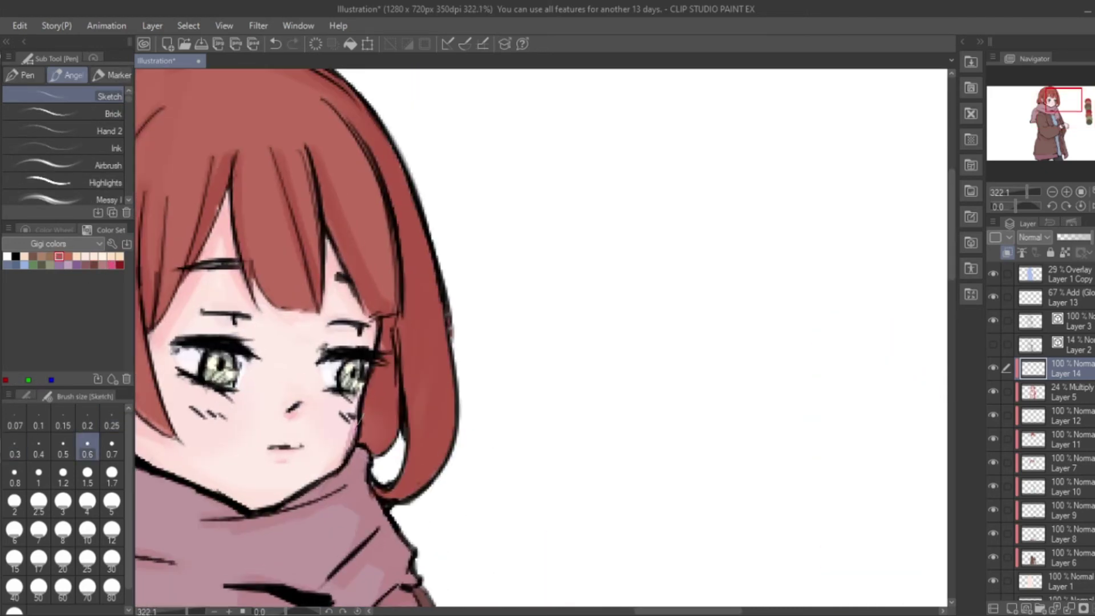
left_click(50, 244)
left_click(59, 273)
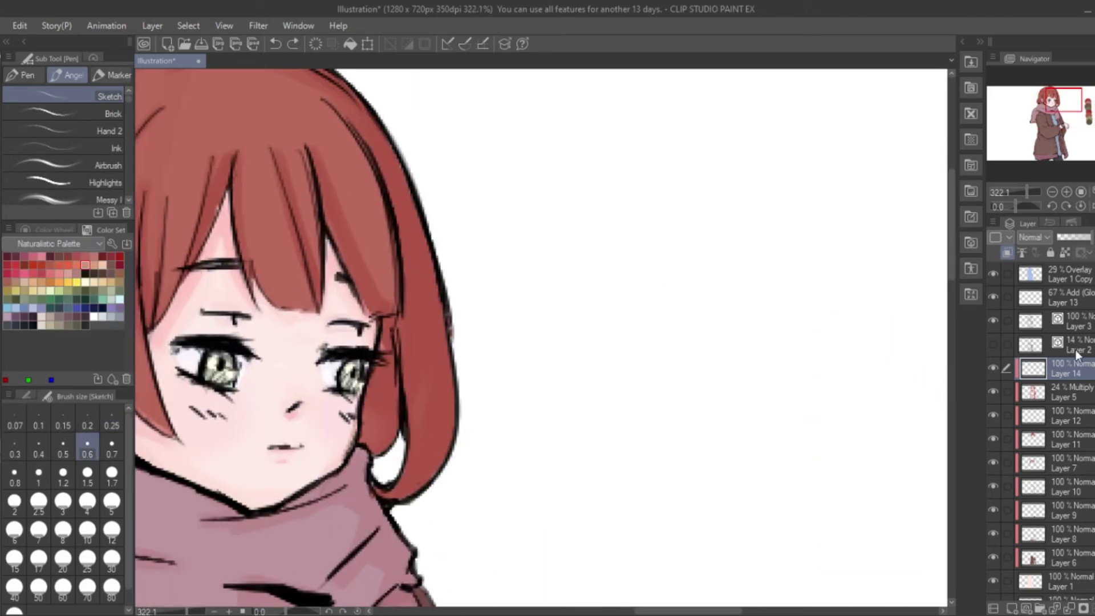
left_click(1072, 323)
key("ctrl+shift+n")
scroll(540, 336, "left", 3)
left_click(112, 256)
left_click(109, 165)
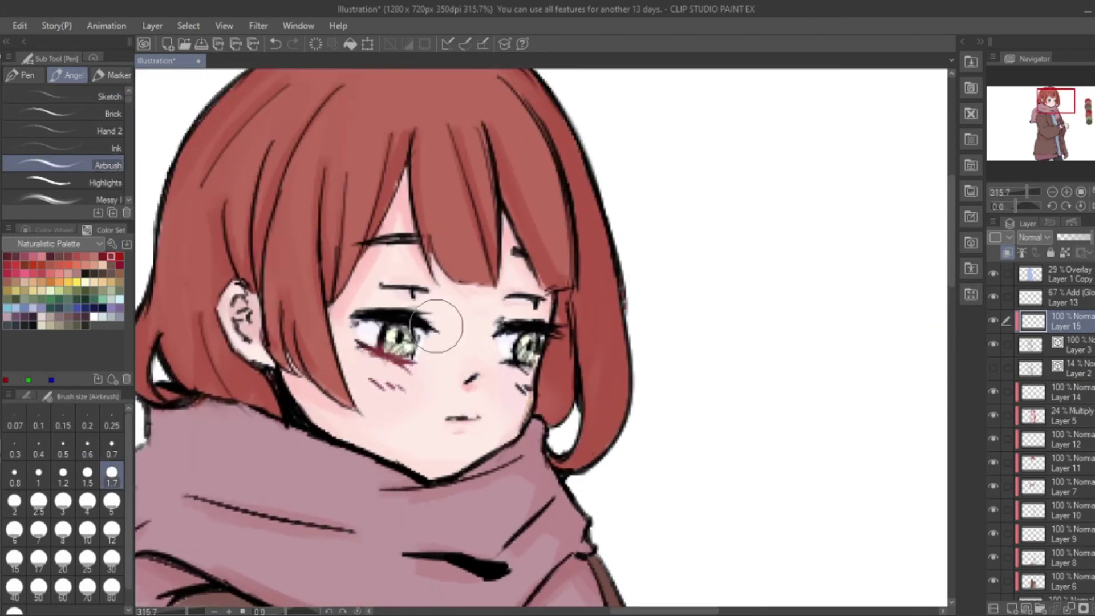
Step: Enlarge the Airbrush to size 4 and tint more of the face linework dark red on Layer 15
key("bracketright")
key("bracketright")
key("bracketright")
key("bracketright")
scroll(656, 349, "down", 3)
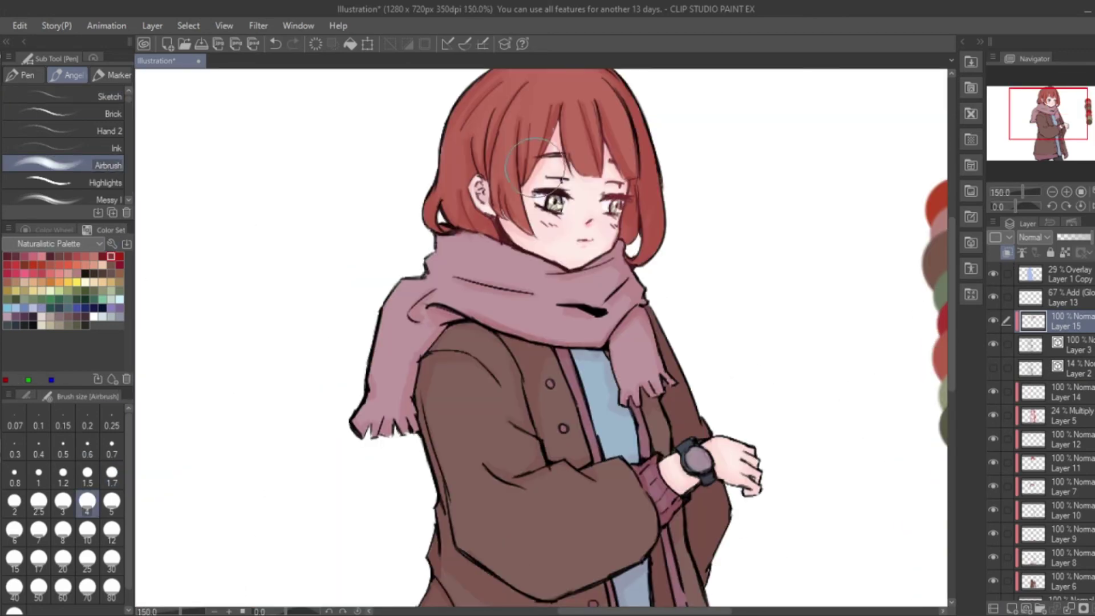
Step: Tint the linework of the whole figure on Layer 15 with a muted red from the Gigi colors set, using the Airbrush at size 30
scroll(650, 91, "down", 2)
key("bracketright")
key("bracketright")
key("bracketright")
key("bracketright")
key("bracketright")
key("bracketright")
key("bracketright")
key("bracketright")
key("bracketright")
key("bracketright")
key("bracketright")
left_click(50, 244)
left_click(54, 382)
left_click(94, 264)
scroll(832, 245, "up", 3)
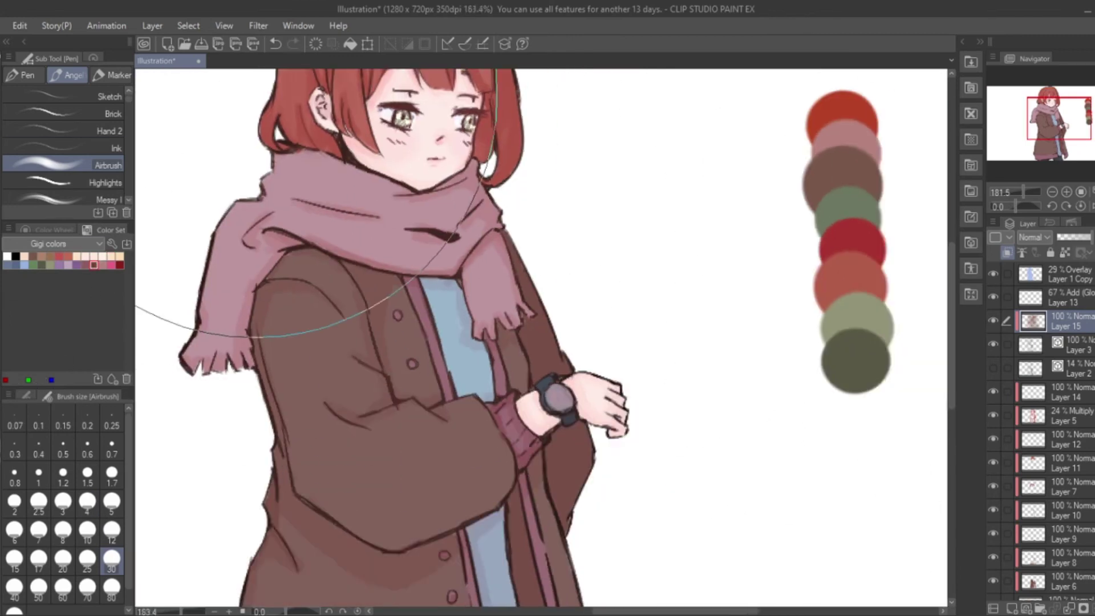
Step: Delete Layer 4, which holds the reference colour circles beside the figure
scroll(689, 348, "down", 3)
scroll(1040, 456, "down", 3)
left_click(1029, 588)
scroll(688, 348, "up", 1)
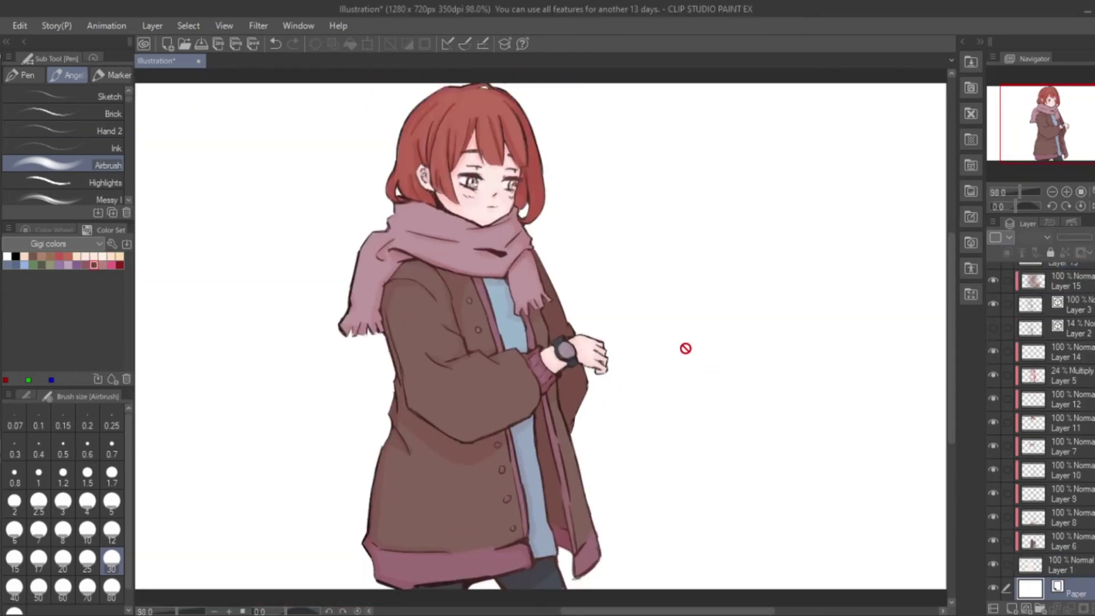
scroll(688, 348, "up", 1)
Step: Scatter light specks over the figure on Layer 13, Add (Glow) at 55% opacity, with the Highlights brush at size 30
scroll(944, 257, "up", 1)
scroll(1040, 427, "up", 2)
left_click(1032, 297)
left_click(68, 114)
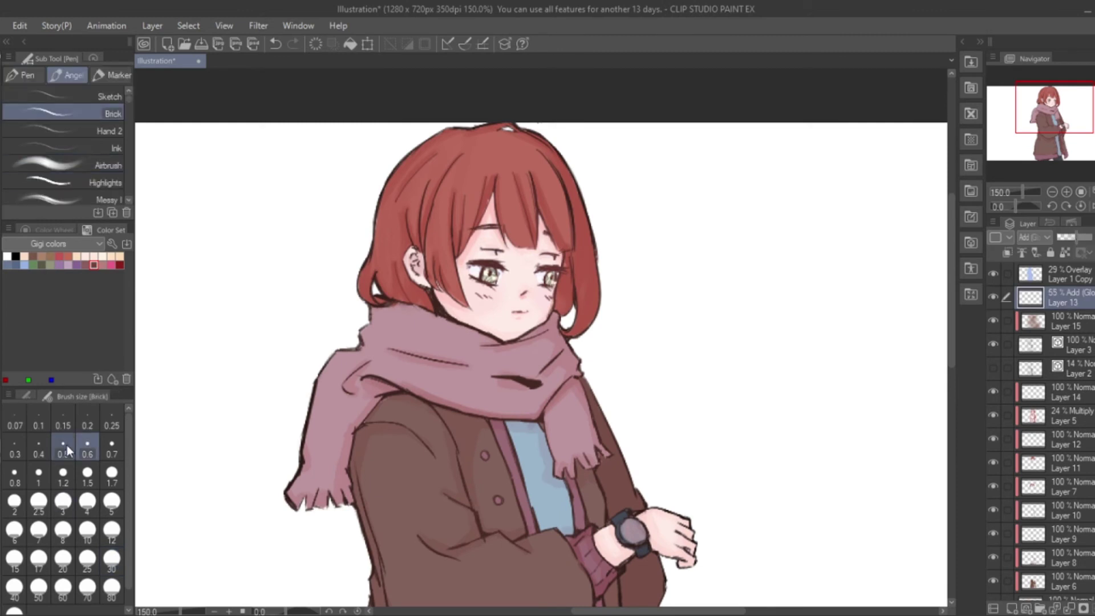
left_click(106, 183)
left_click(112, 562)
scroll(293, 403, "down", 2)
left_click_drag(491, 445, 541, 513)
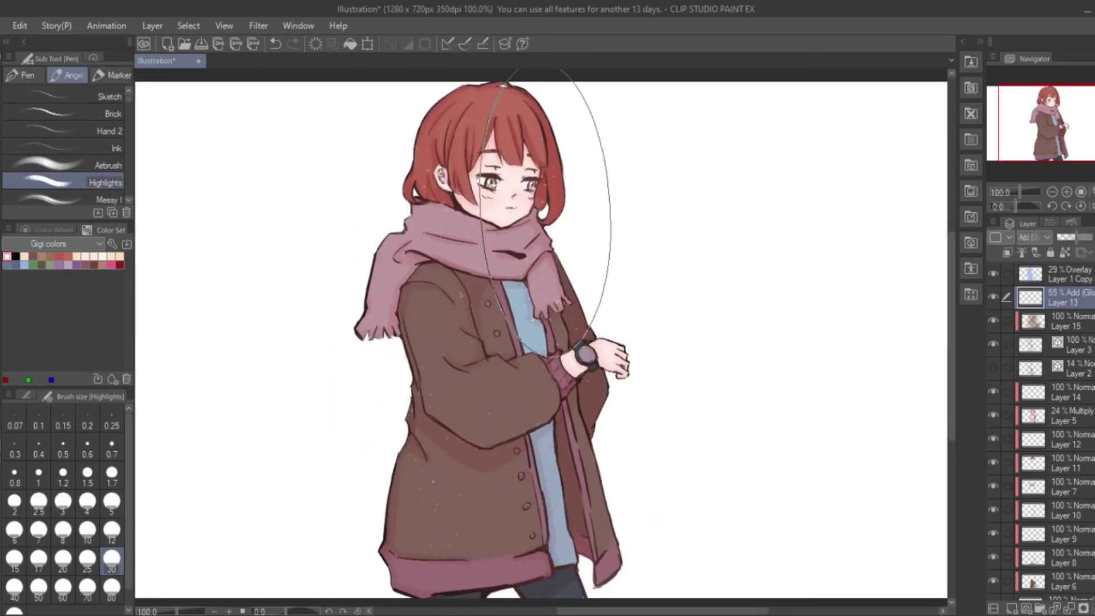
Step: Paint glossy highlight streaks across the hair on Layer 13 with the Hand 2 pen at size 0.6
scroll(354, 319, "up", 2)
left_click(108, 129)
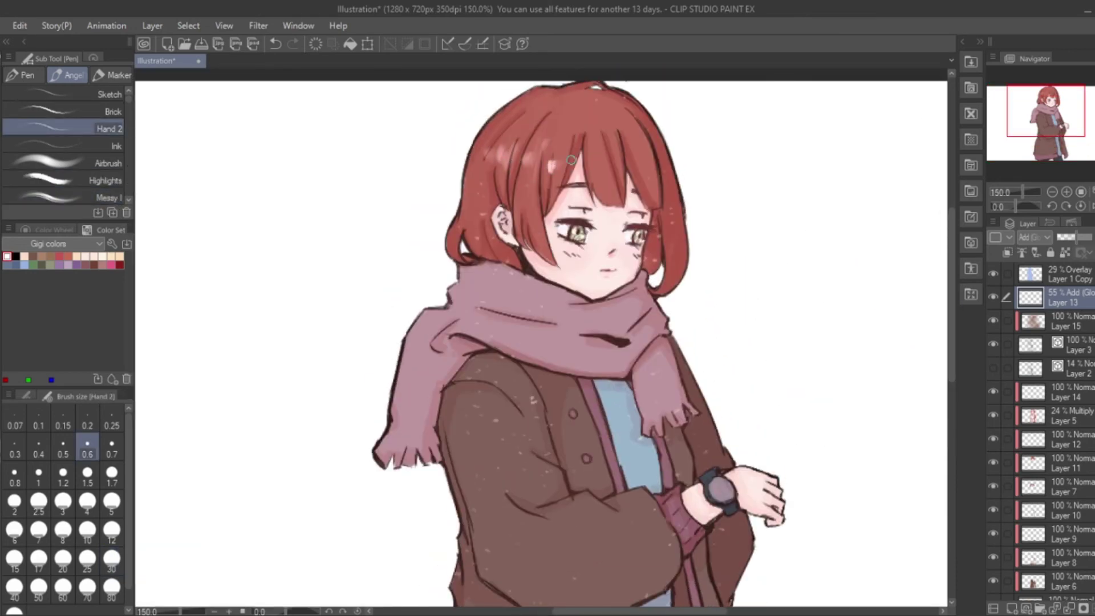
left_click_drag(661, 147, 650, 223)
Step: Add soft highlights along the scarf folds on Layer 13 with the Sketch pen at size 5
left_click(63, 96)
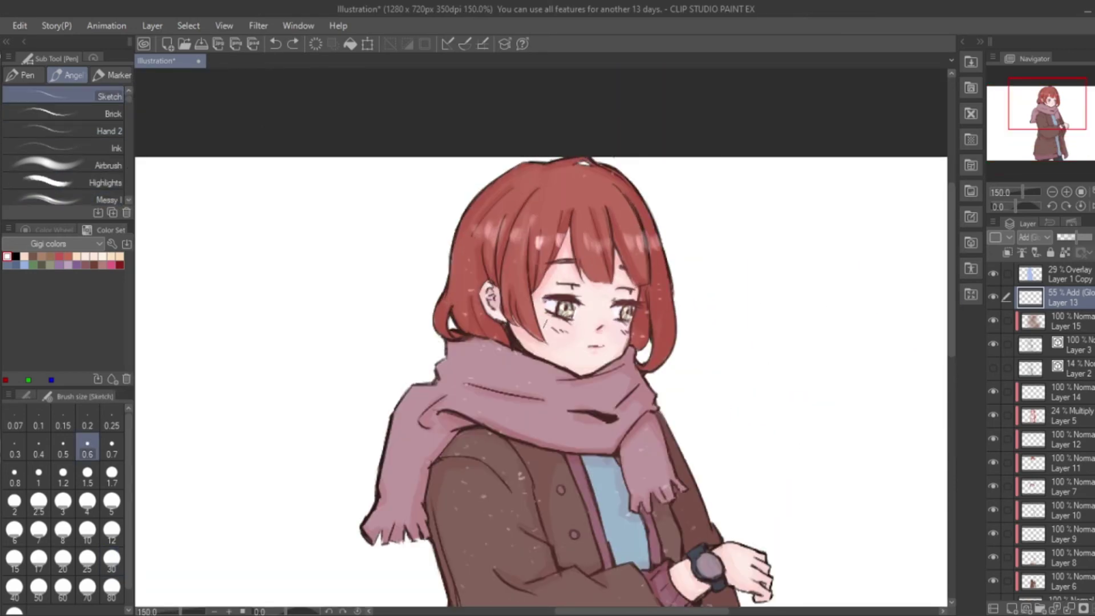
left_click(112, 502)
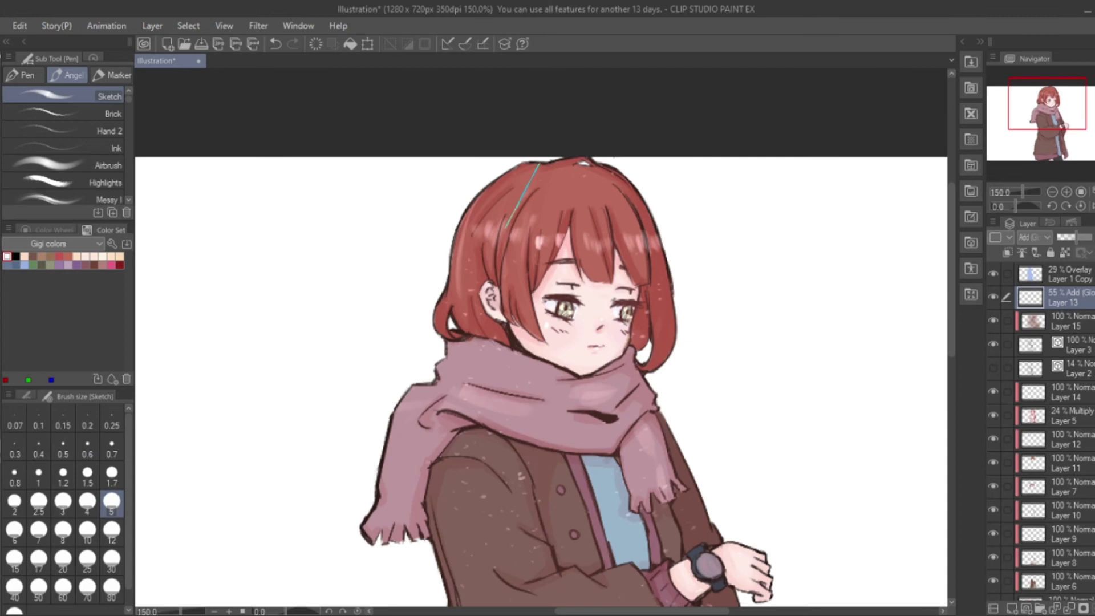
scroll(573, 573, "down", 3)
Step: Brush broad, soft light over the coat on Layer 13 with the Sketch pen enlarged to size 30
key("bracketright")
key("bracketright")
key("bracketright")
key("bracketright")
key("bracketright")
key("bracketright")
key("bracketright")
key("bracketright")
key("bracketright")
key("bracketright")
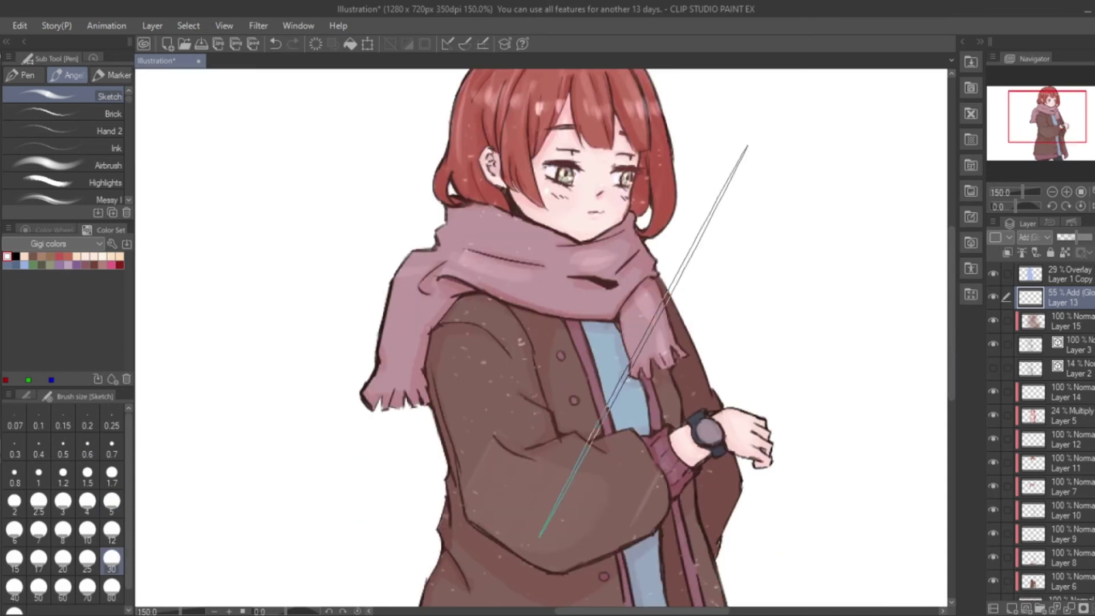
scroll(542, 548, "down", 3)
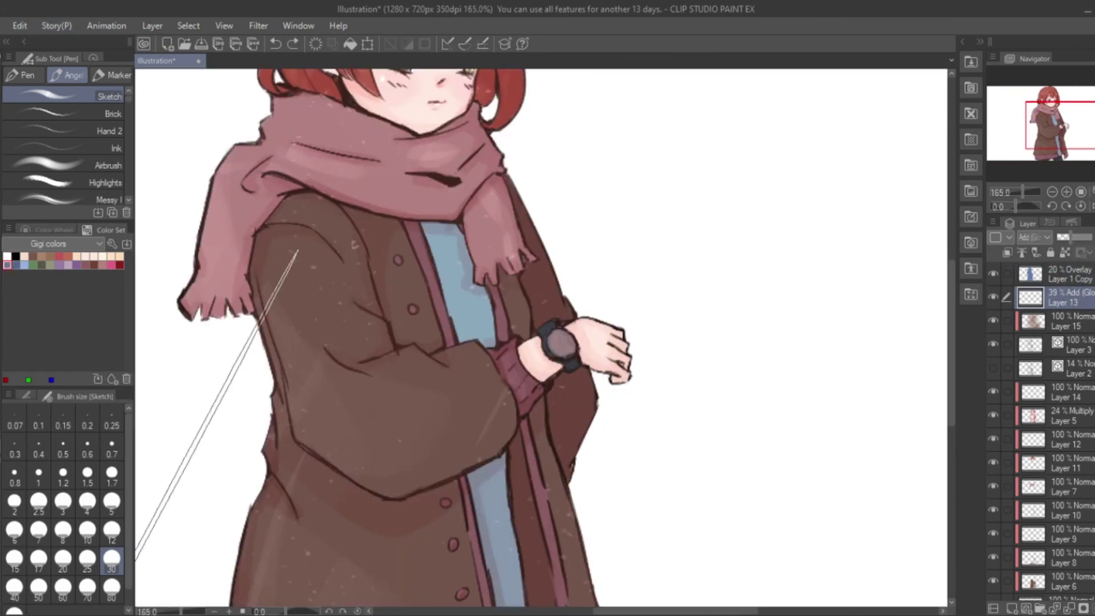
Step: Brush light strokes onto the bent coat sleeve on Layer 13 with the Sketch pen
left_click_drag(447, 342, 464, 391)
left_click_drag(353, 394, 383, 464)
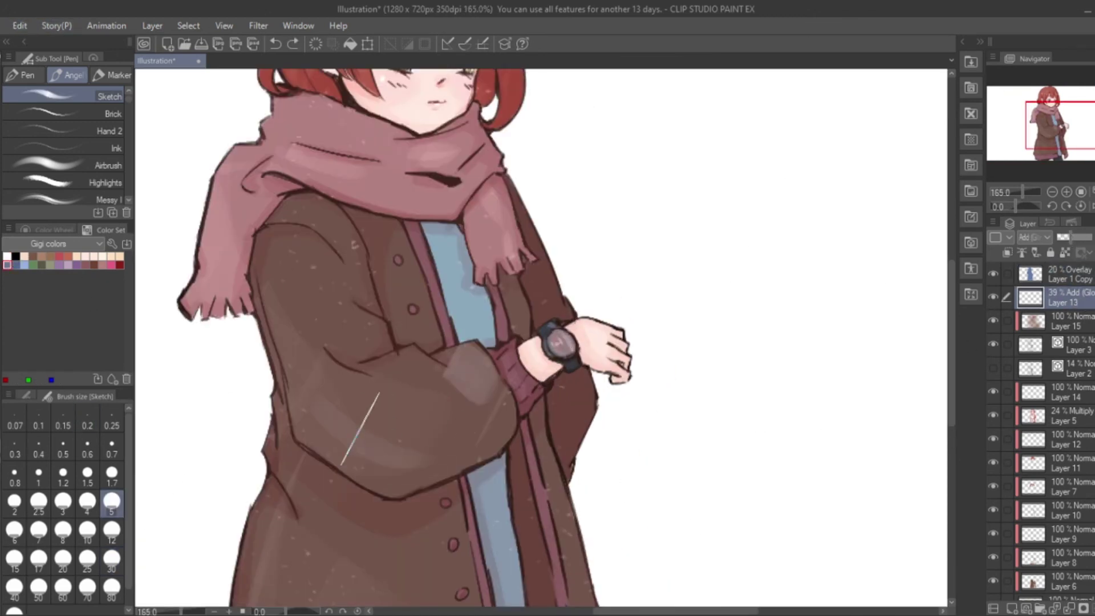
left_click_drag(342, 399, 399, 501)
key("ctrl+alt+0")
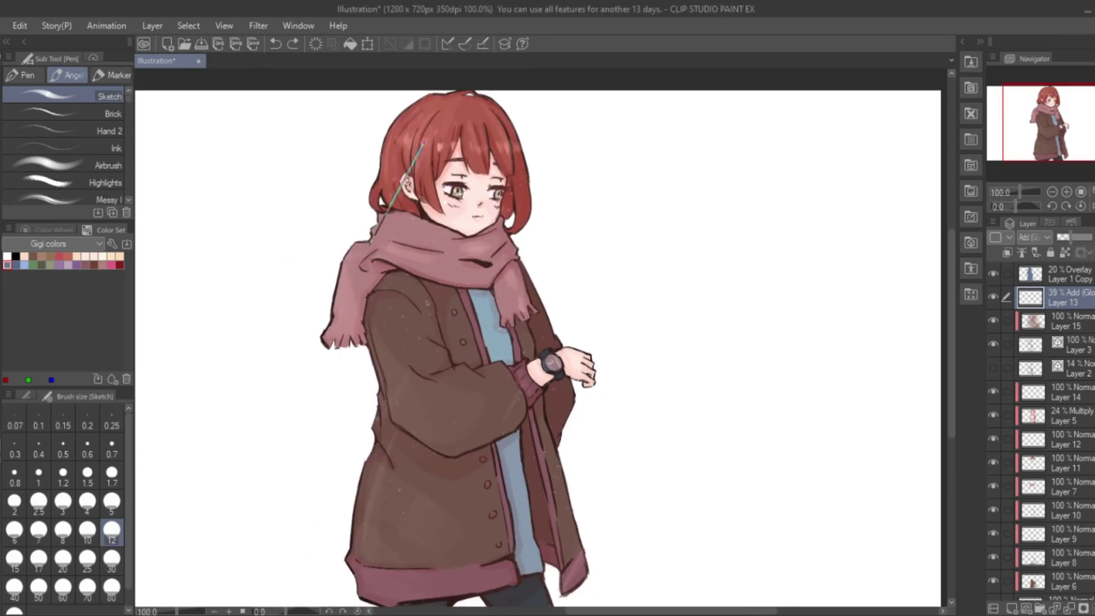
Step: Touch up the hair and scarf glow on Layer 13 with the Hand 2 pen reduced to size 1.7, and lower the layer's opacity to 14%
key("bracketleft")
key("bracketleft")
key("bracketleft")
key("bracketleft")
key("bracketleft")
key("bracketleft")
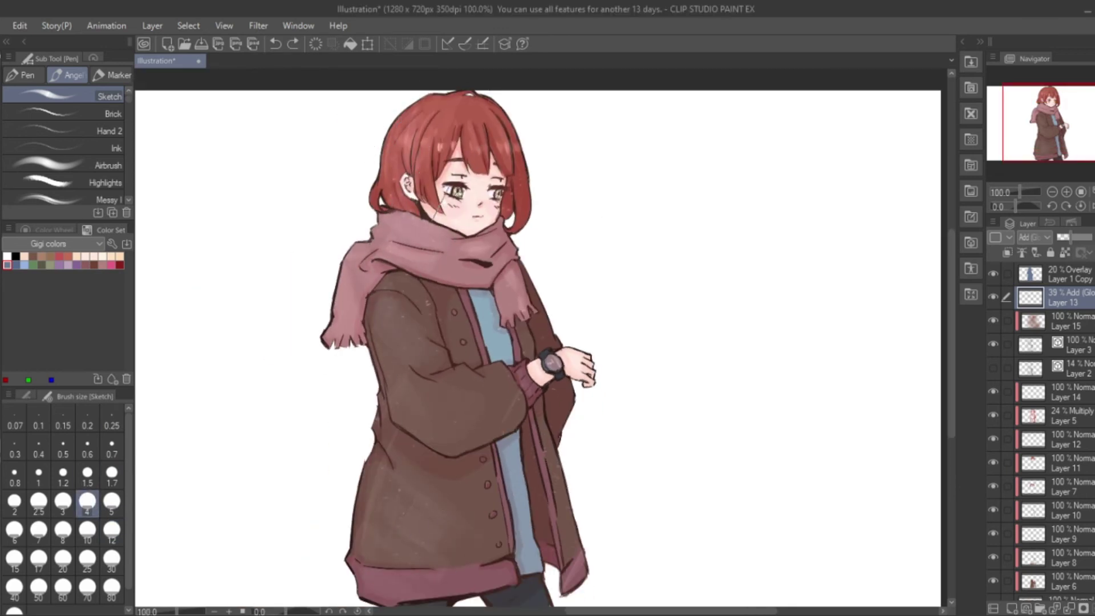
scroll(484, 132, "up", 4)
left_click(108, 131)
key("bracketleft")
key("bracketleft")
key("bracketleft")
key("bracketleft")
key("bracketleft")
key("bracketleft")
key("bracketleft")
key("bracketleft")
key("bracketleft")
key("bracketleft")
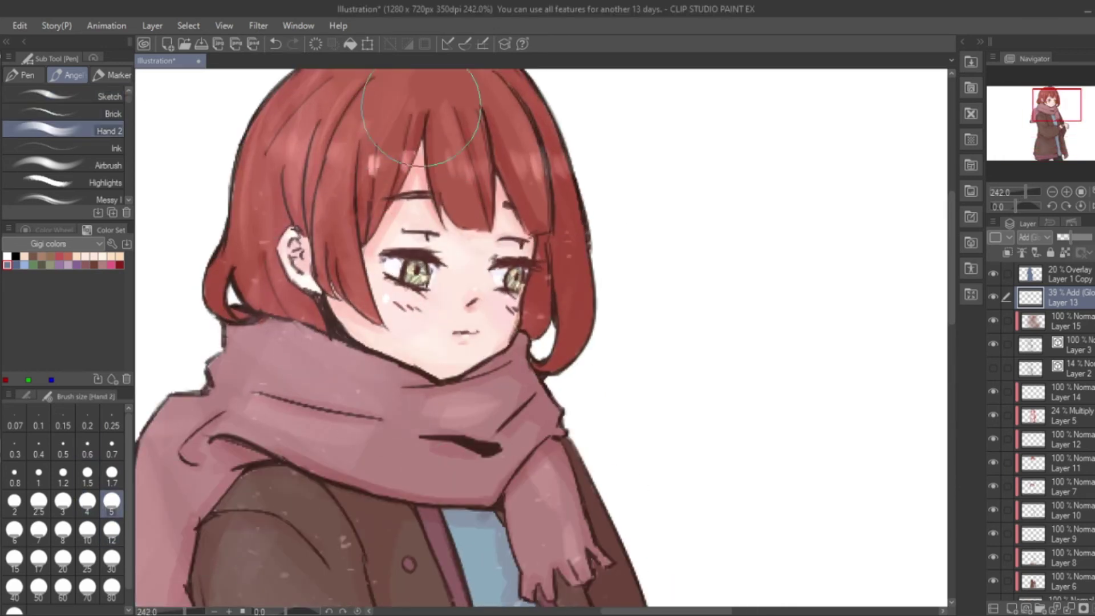
key("ctrl+alt+0")
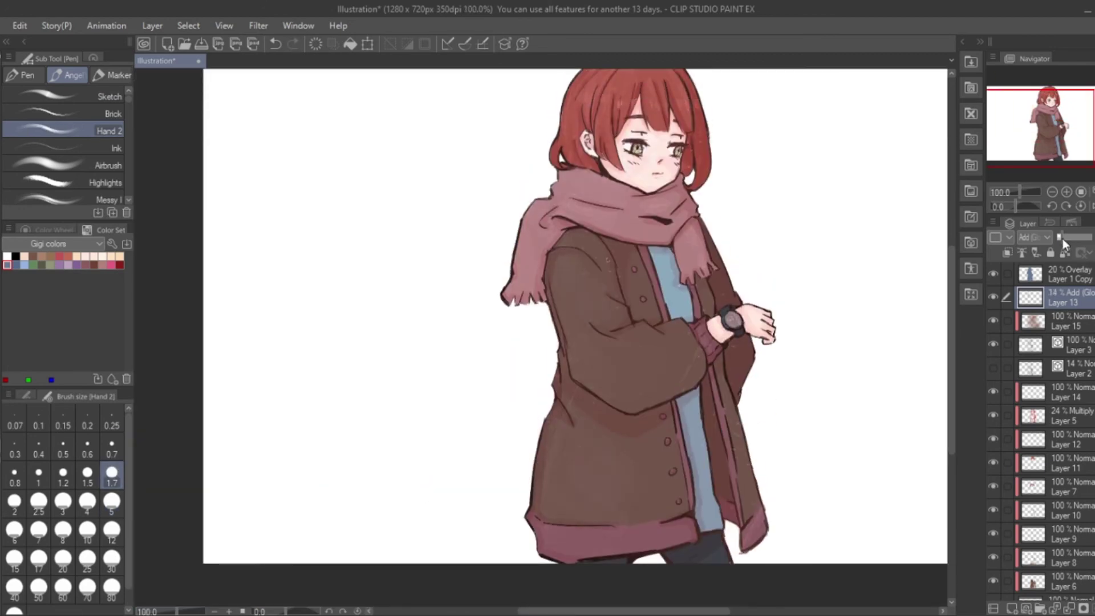
Step: Raise Layer 13's opacity to 67% and soften its coat highlights with the Kneaded eraser, reducing the eraser from size 30 to 4
key("e")
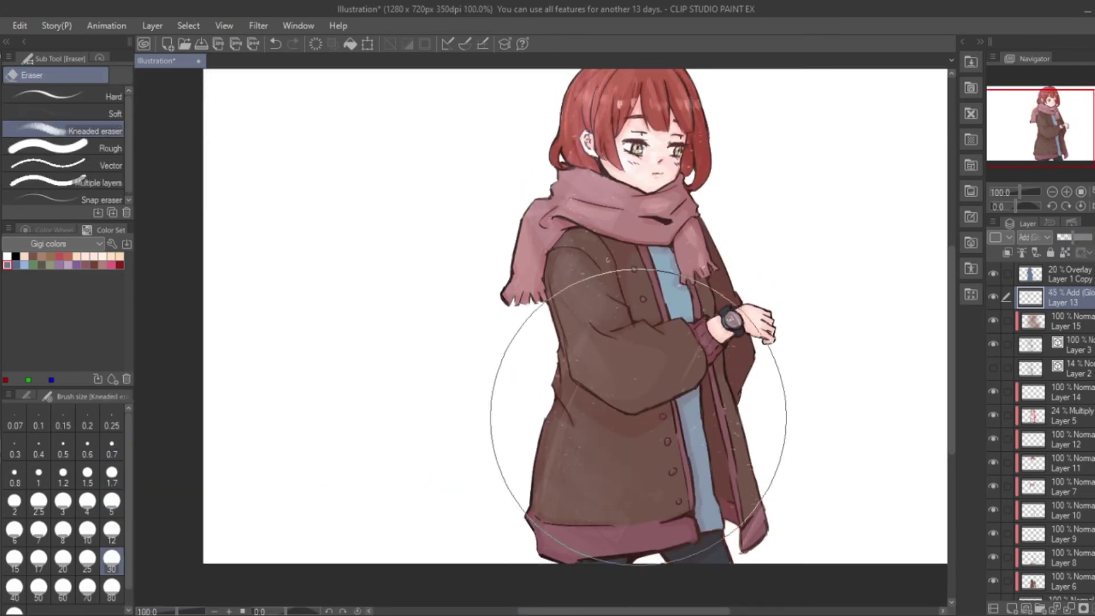
scroll(633, 542, "up", 2)
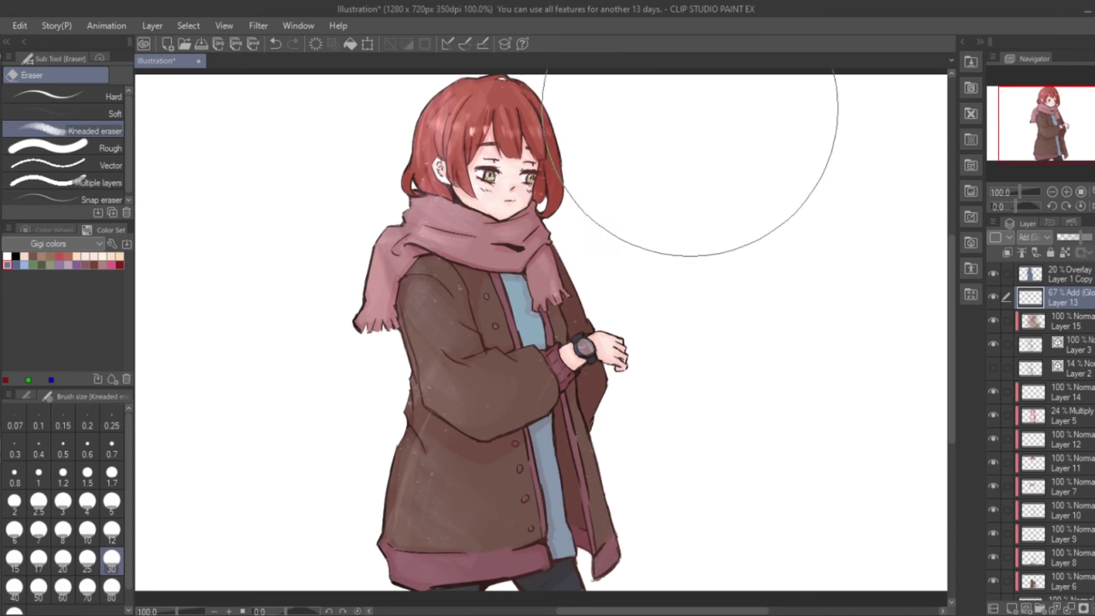
left_click_drag(553, 408, 468, 479, "ctrl+alt")
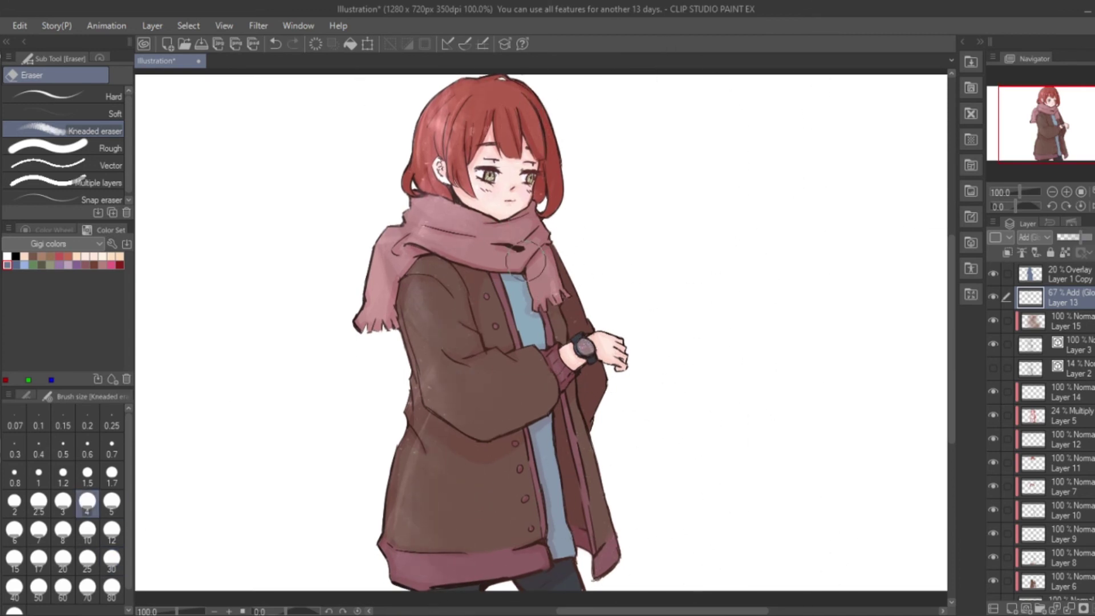
Step: Raise the overlay layer's opacity to 43% and paint green detail into the eyes on Layer 14 with the Highlights pen at size 0.7
key("p")
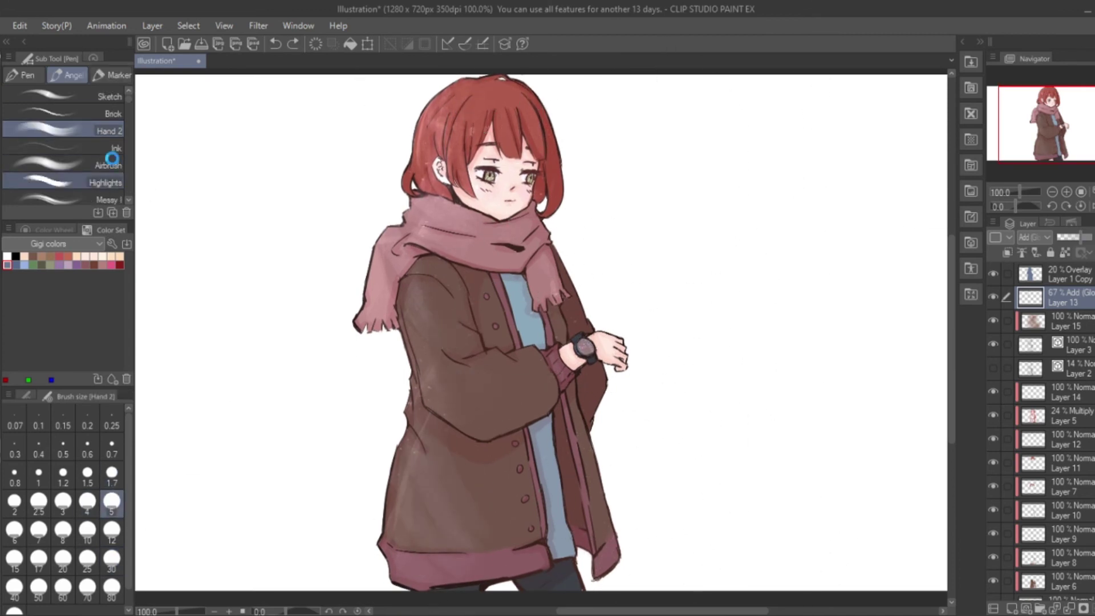
scroll(570, 319, "down", 1)
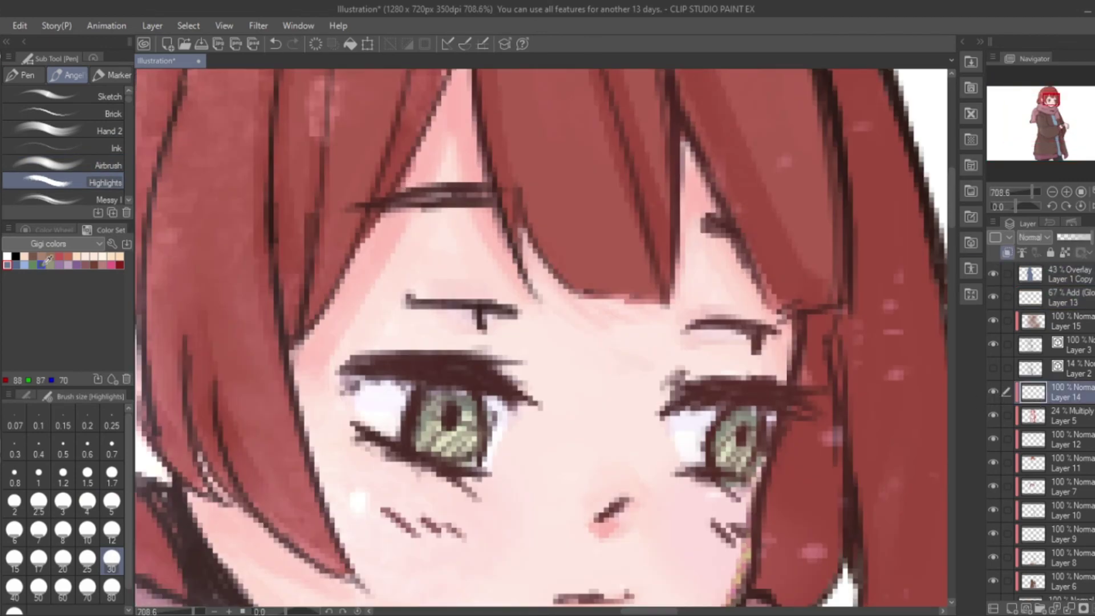
left_click(33, 265)
left_click(112, 448)
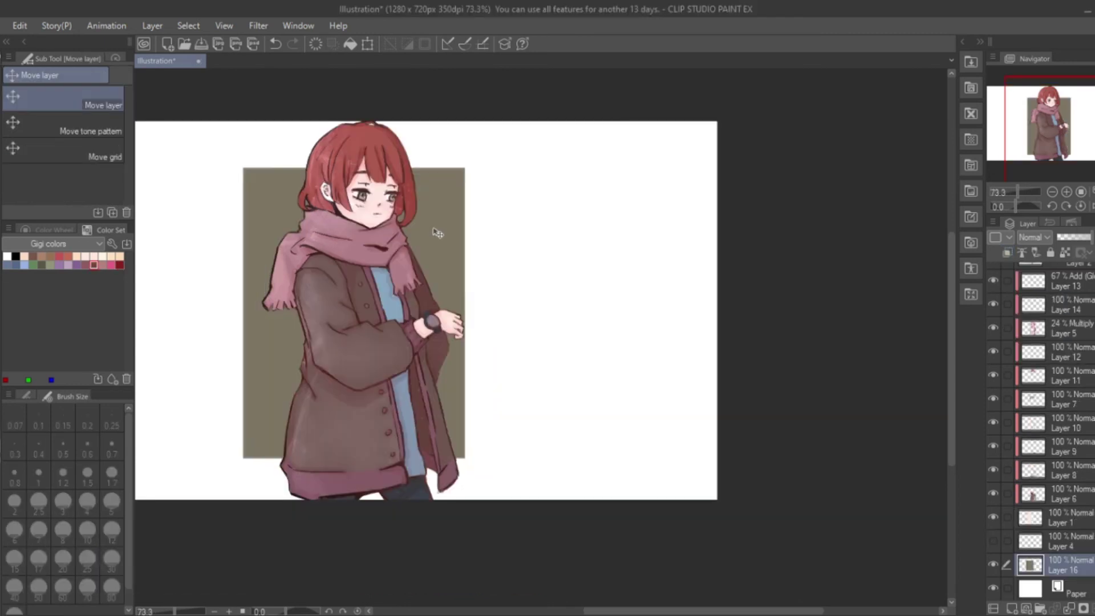
Step: Enlarge the olive background rectangle on Layer 16 behind the girl to nearly the full canvas height
key("ctrl+t")
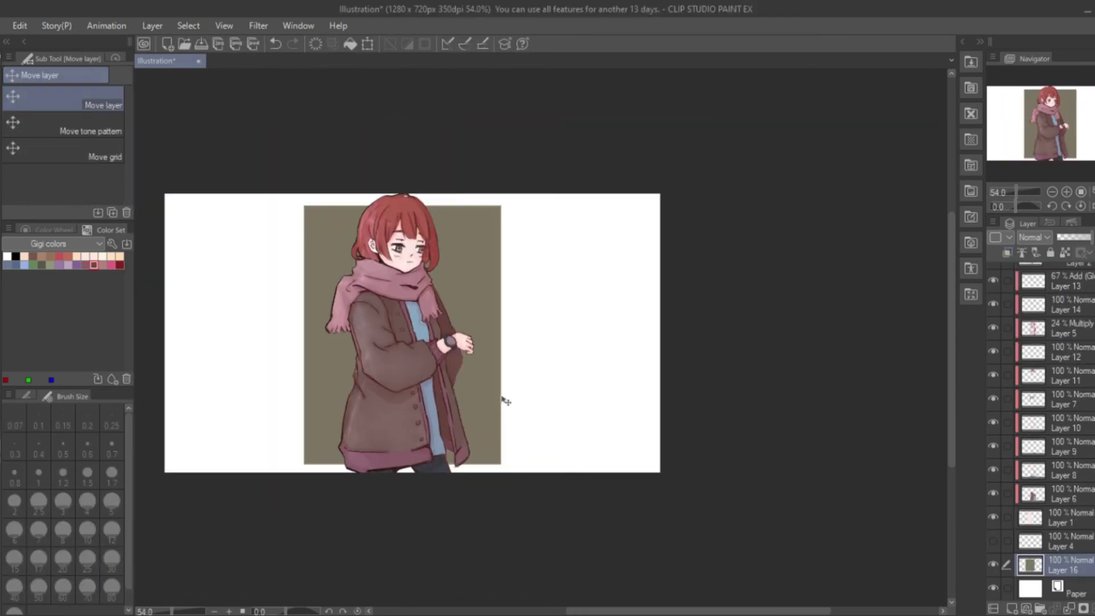
Step: Touch up the coat's coloured linework on Layer 15 with the Sketch pen at size 4
scroll(506, 400, "up", 5)
key("p")
left_click(86, 95)
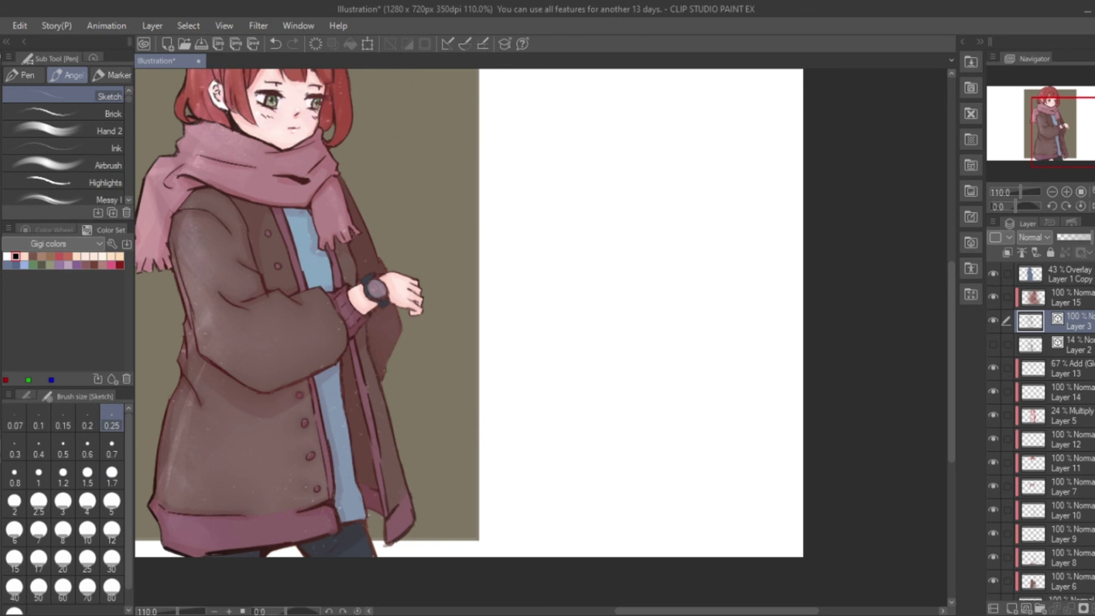
scroll(394, 296, "up", 3)
scroll(393, 296, "down", 3)
left_click(1032, 297)
left_click(87, 502)
left_click_drag(346, 316, 329, 349)
scroll(334, 229, "down", 3)
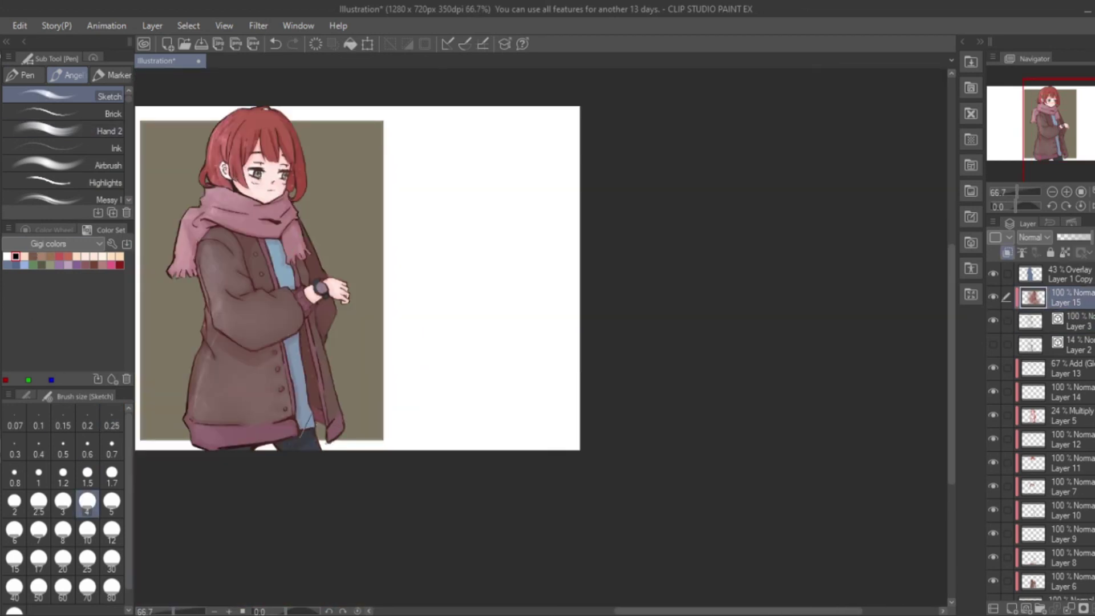
Step: Refine the mouth and scarf fold lines on Layer 3 in dark red with the Sketch pen at size 0.25, cleaning up with the Kneaded eraser
left_click(55, 229)
key("ctrl+z")
scroll(342, 274, "up", 2)
scroll(342, 274, "down", 2)
left_click_drag(172, 590, 385, 589)
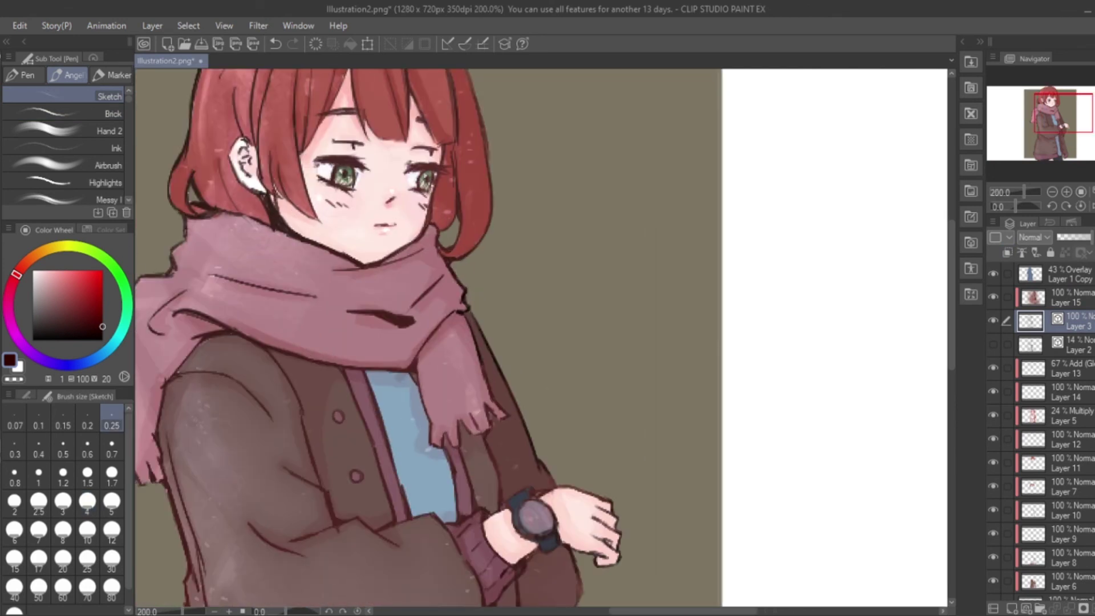
key("e")
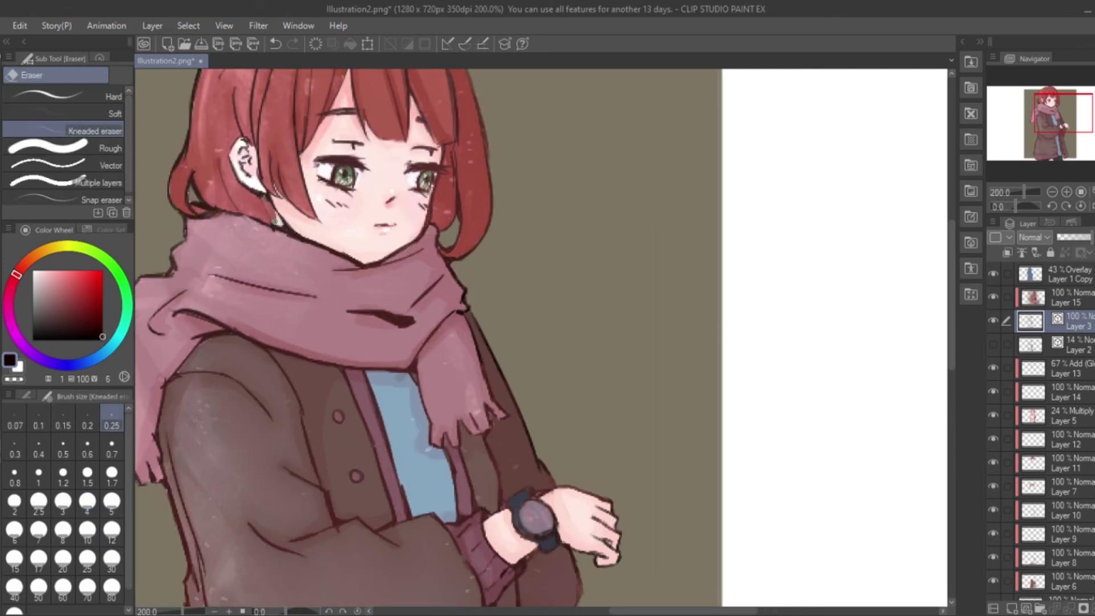
key("p")
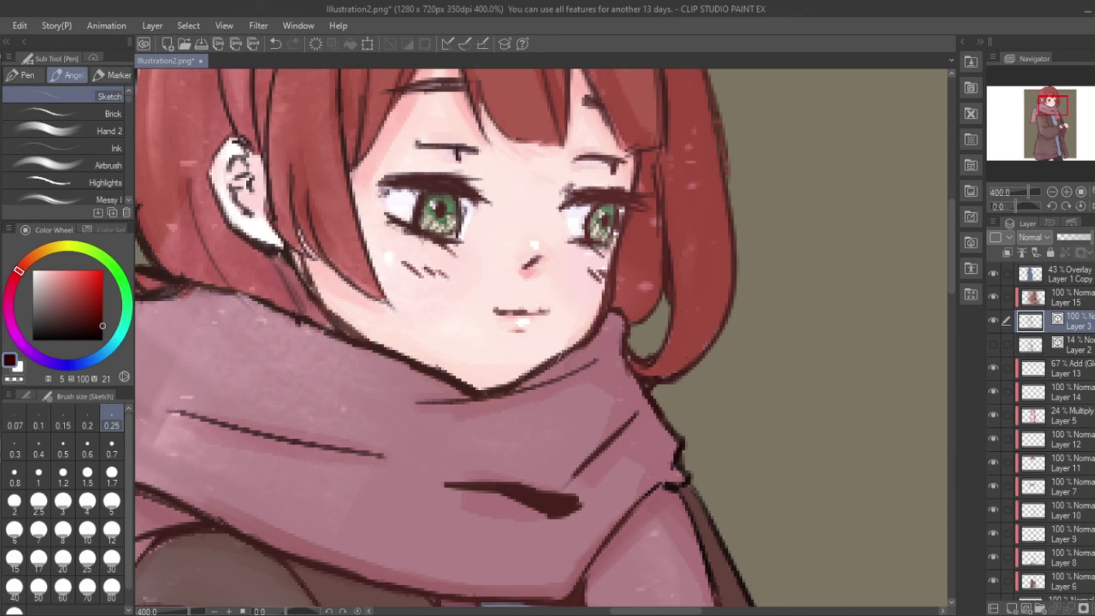
scroll(544, 337, "up", 3)
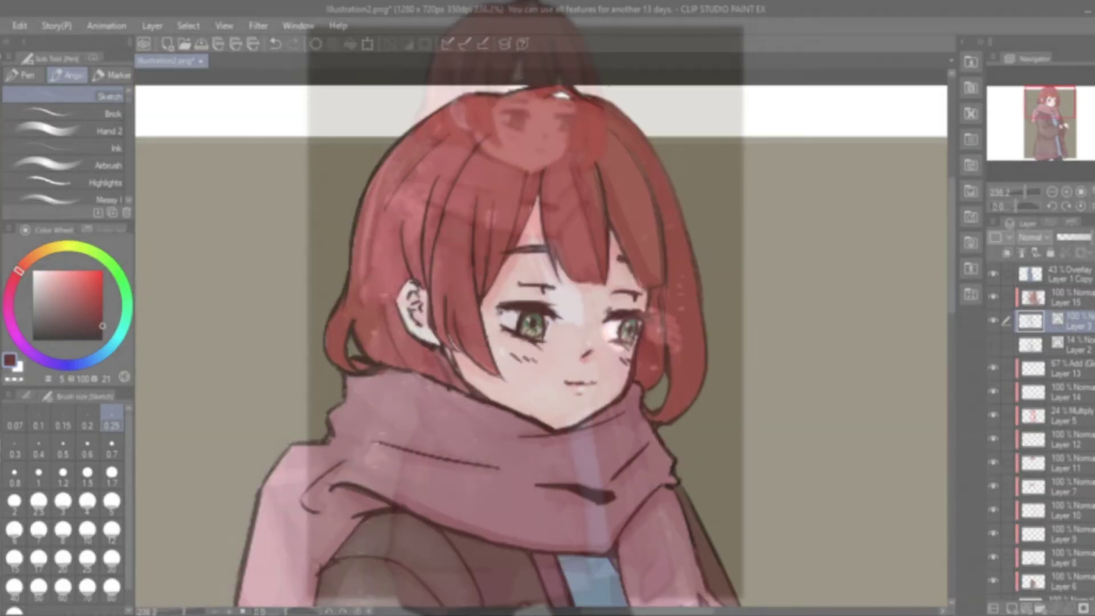